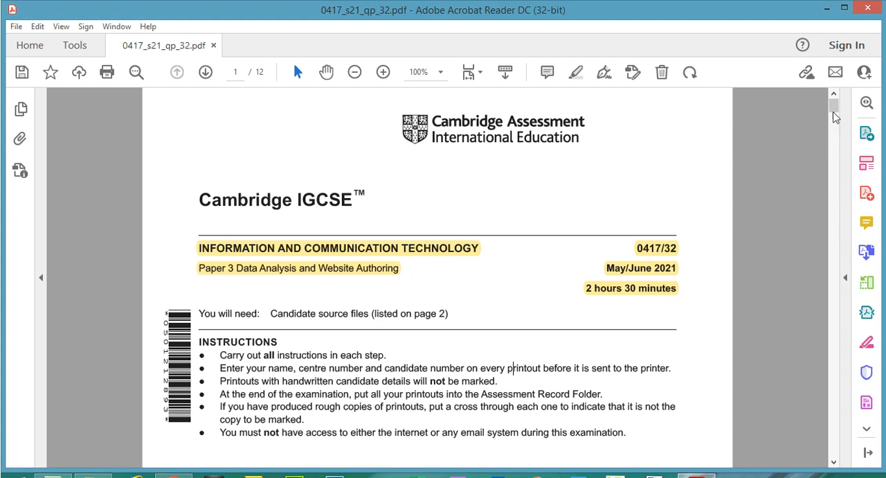
- Highlight the source-files sentence and the full list of file names, j2132banner.jpg to j2132ump4.jpg, on page 2
drag(838, 116, 838, 143)
drag(192, 134, 454, 142)
click(575, 72)
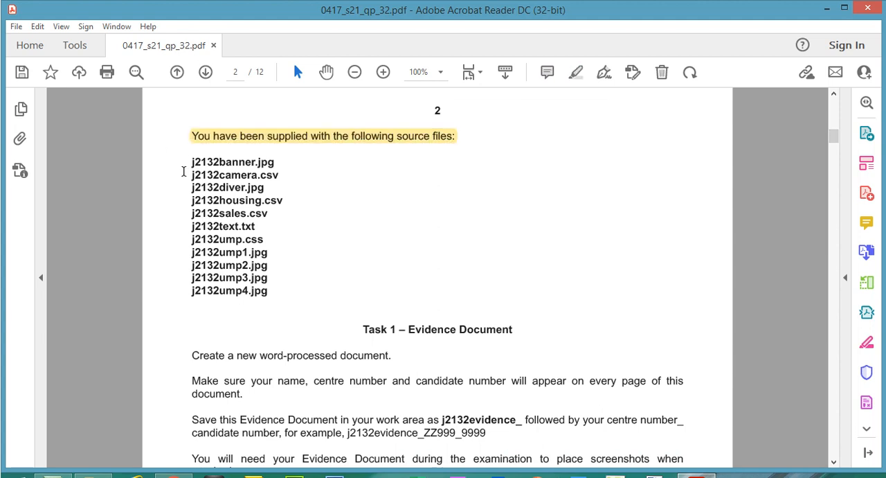
drag(191, 159, 259, 276)
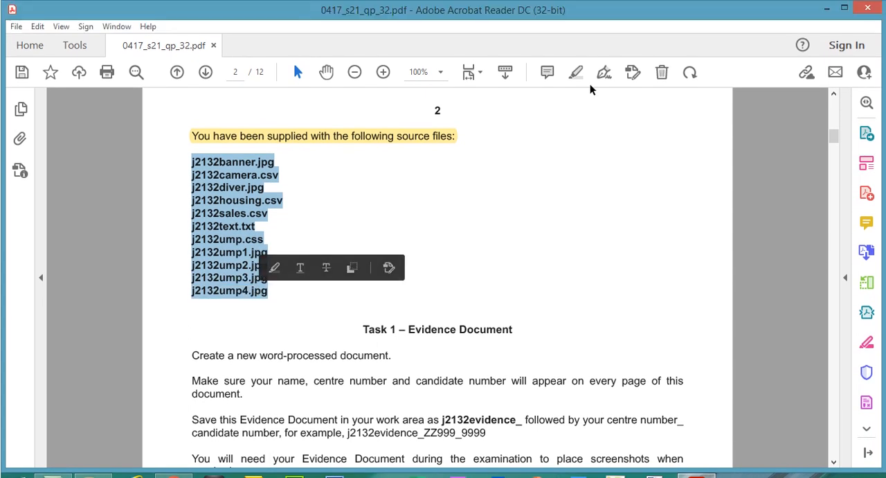
click(577, 73)
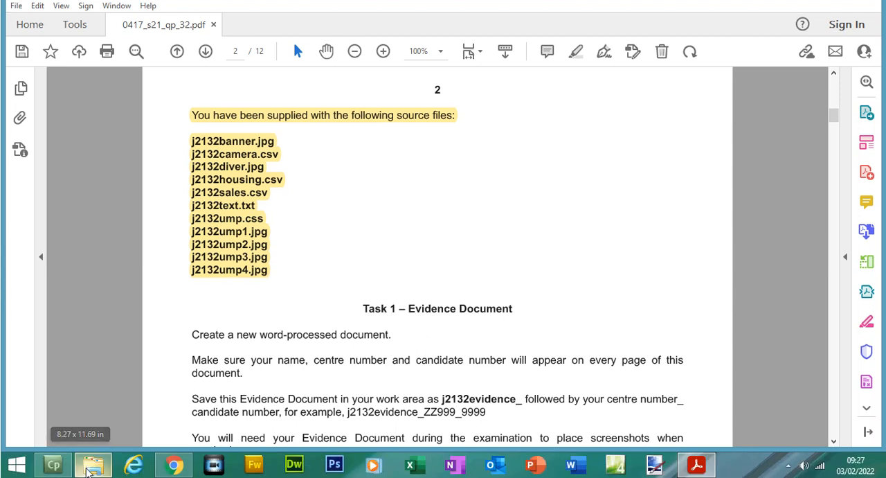
- Compare the supplied files in the 0417_s21_sf_32 folder with the source file list in the exam paper
click(90, 470)
drag(385, 276, 346, 51)
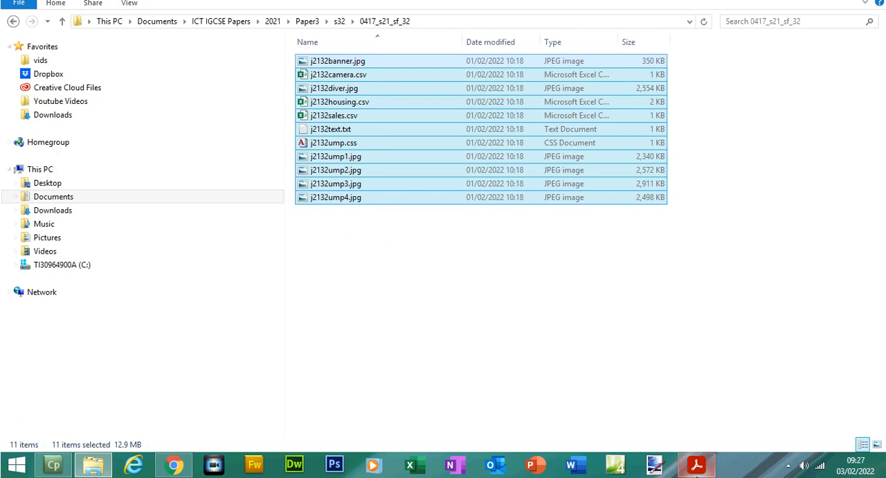
click(696, 465)
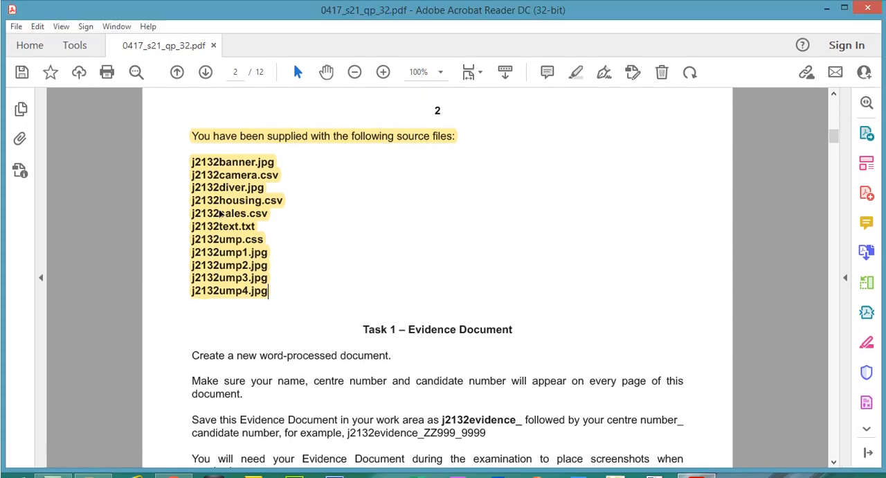
click(92, 462)
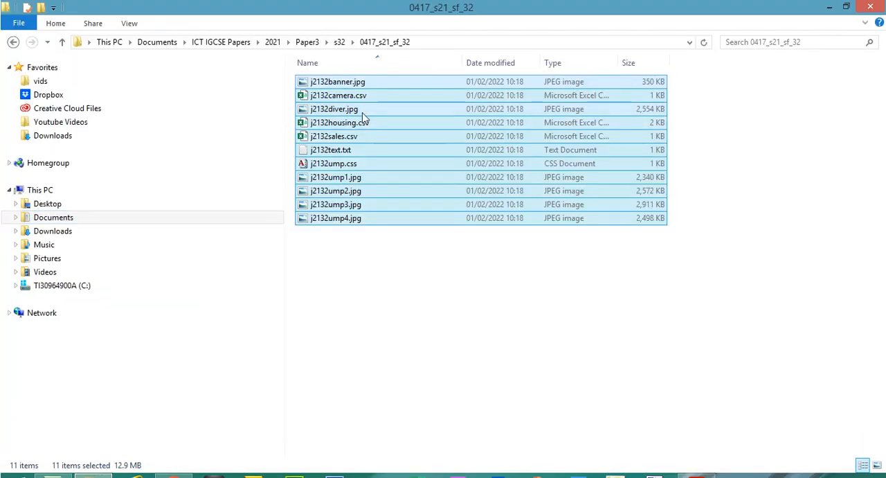
click(415, 382)
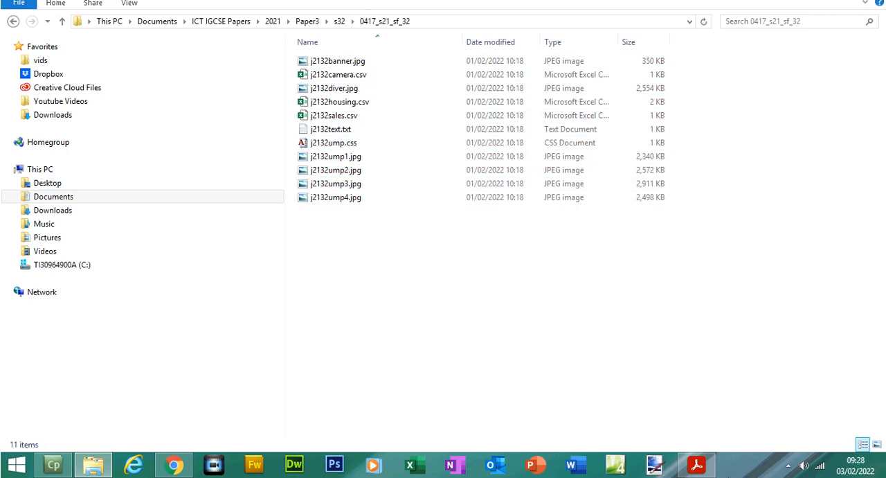
click(712, 469)
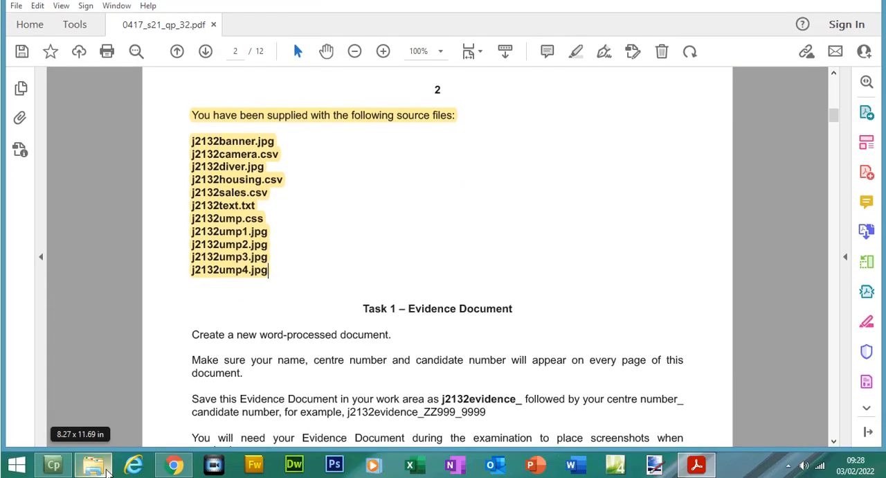
click(107, 473)
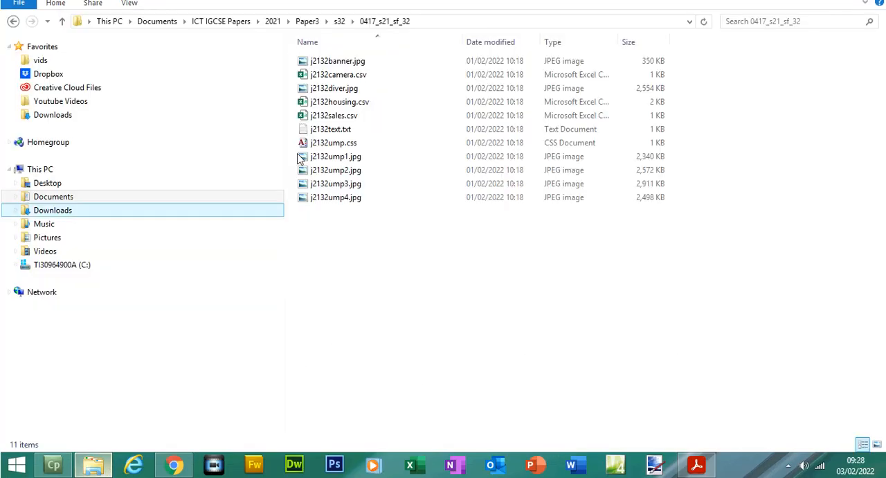
click(339, 129)
click(696, 469)
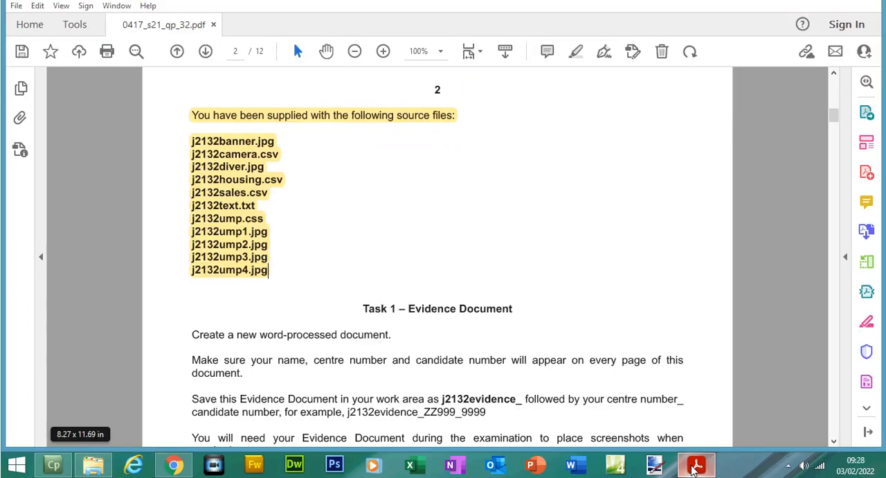
- Highlight the heading "Task 1 – Evidence Document" on page 2 of the exam paper
click(837, 128)
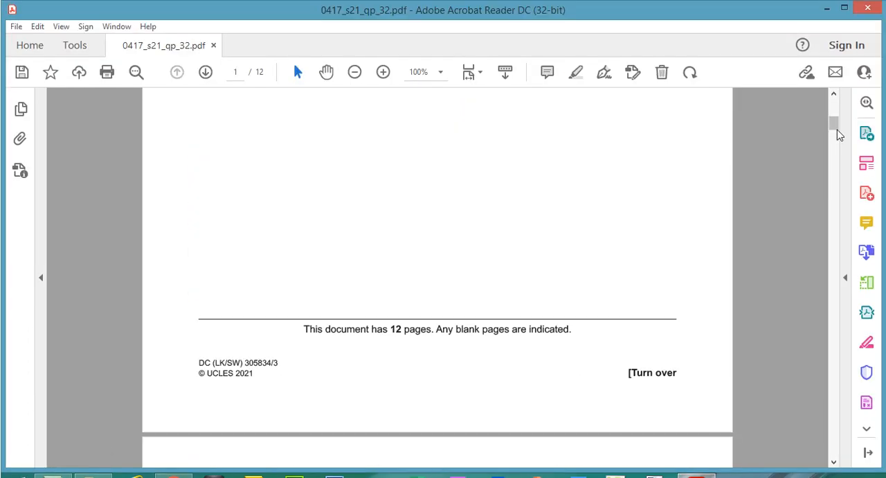
drag(835, 128, 835, 147)
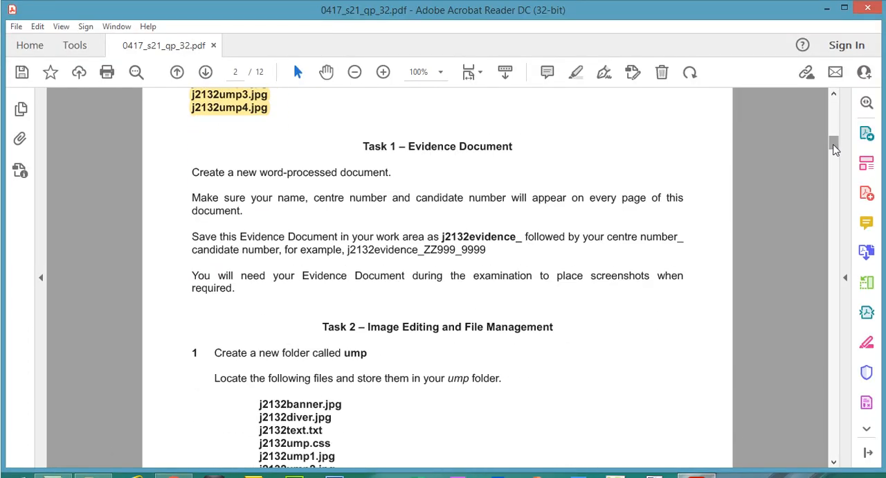
drag(360, 146, 527, 158)
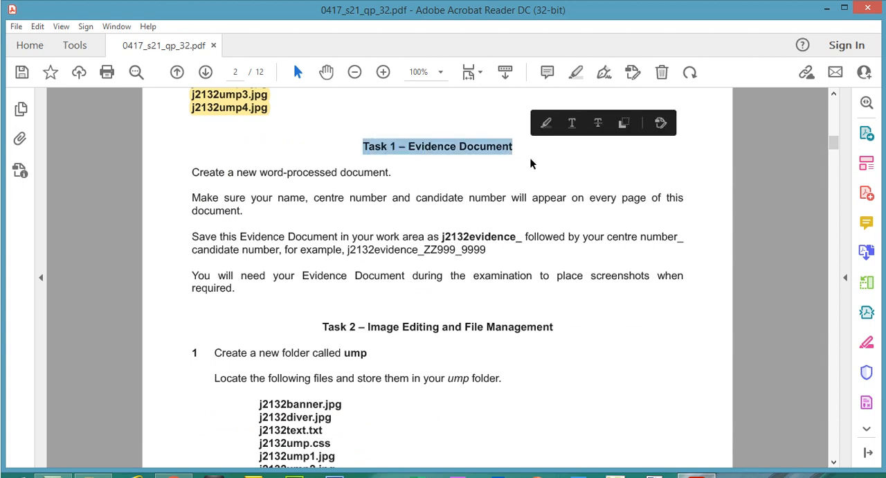
click(544, 123)
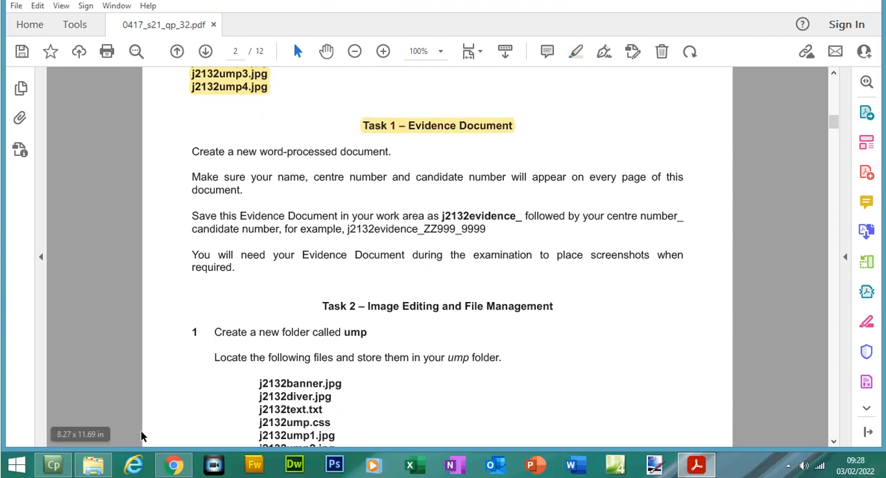
- Switch to File Explorer and create a new Microsoft Word document in the 0417_s21_sf_32 folder
click(94, 464)
right_click(406, 291)
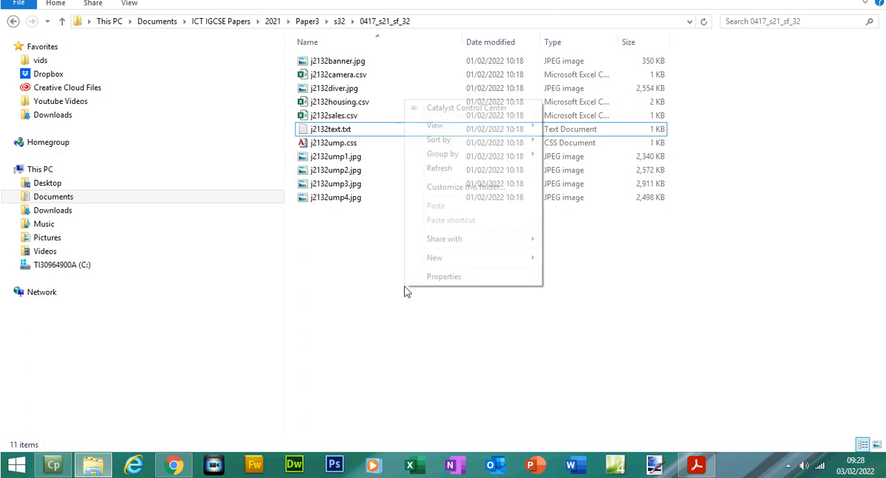
mouse_move(478, 262)
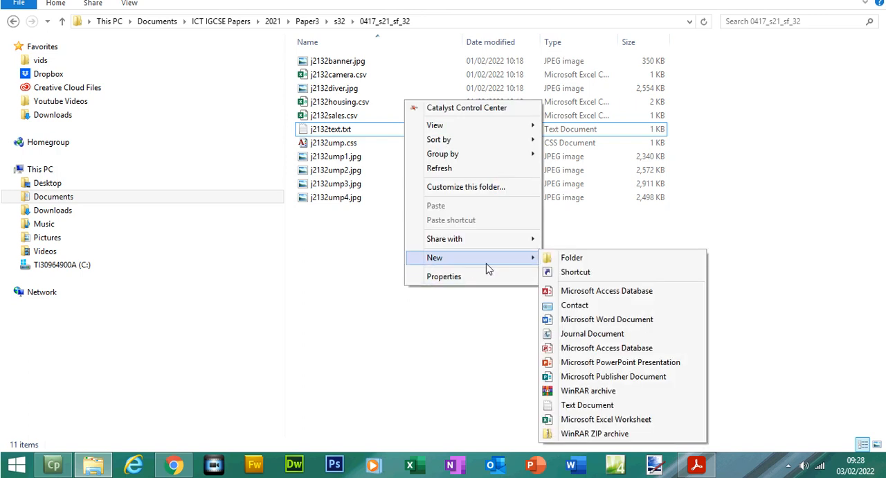
click(566, 320)
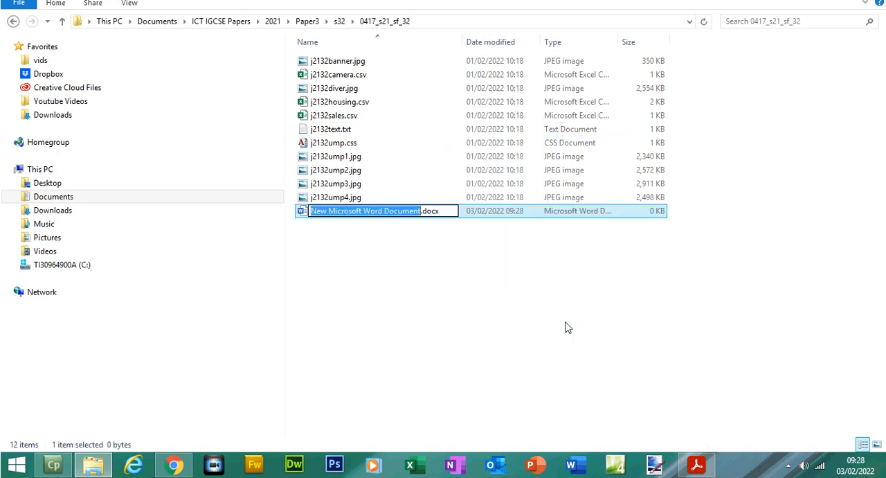
- Copy the example file name j2132evidence_ZZ999_9999 from the exam paper and use it as the new Word document's name
click(697, 463)
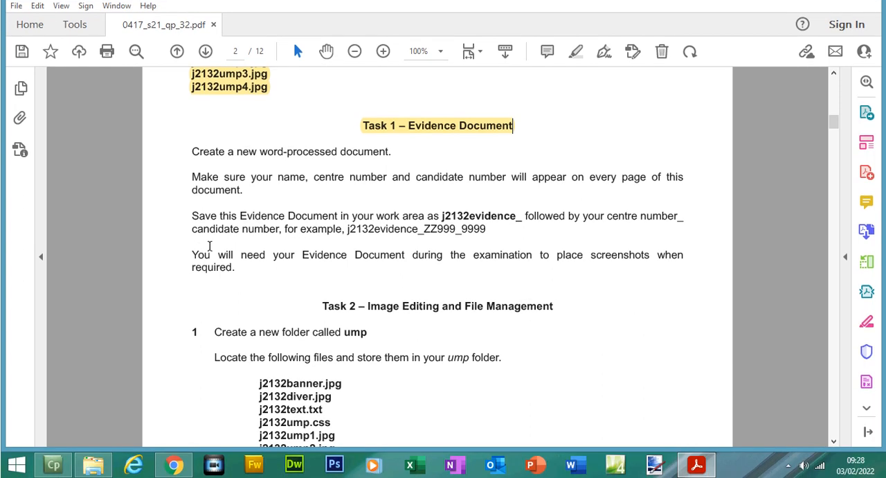
drag(347, 248, 483, 251)
right_click(483, 250)
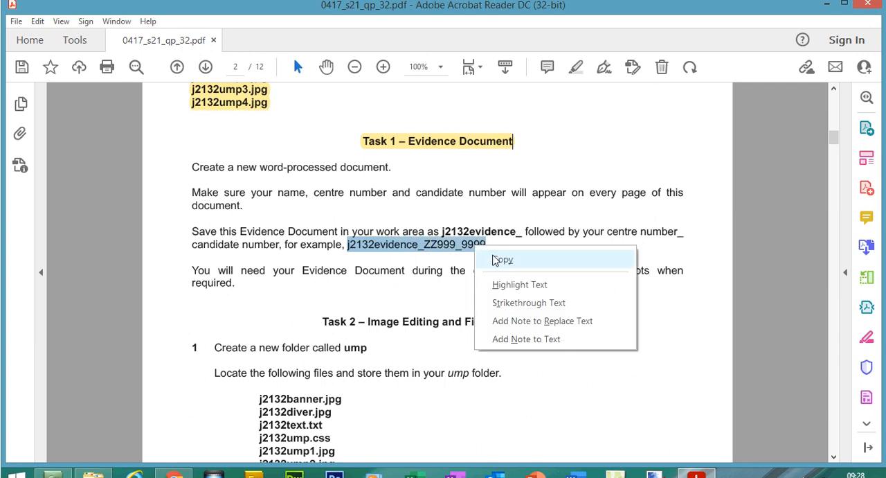
click(503, 259)
click(93, 464)
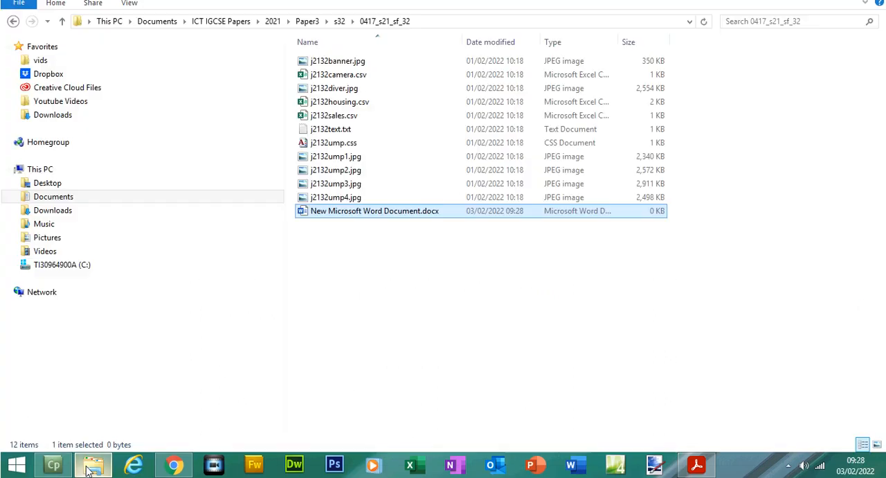
right_click(385, 216)
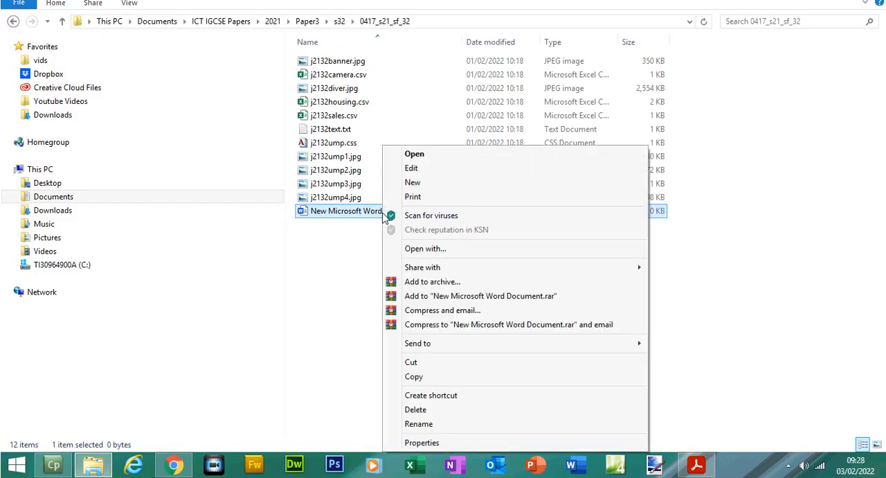
click(443, 424)
key(ctrl+v)
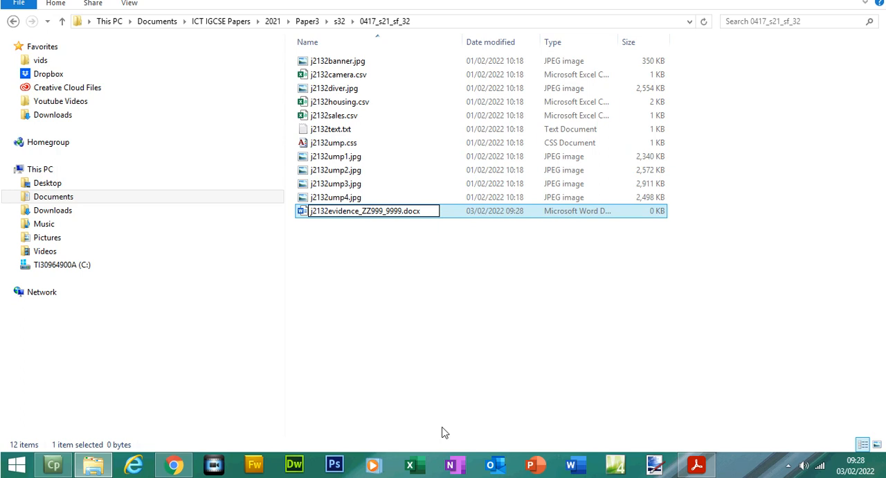
- Replace ZZ999 in the document's file name with centre number 5678, and 9999 with the candidate number
drag(383, 210, 371, 211)
text(5678)
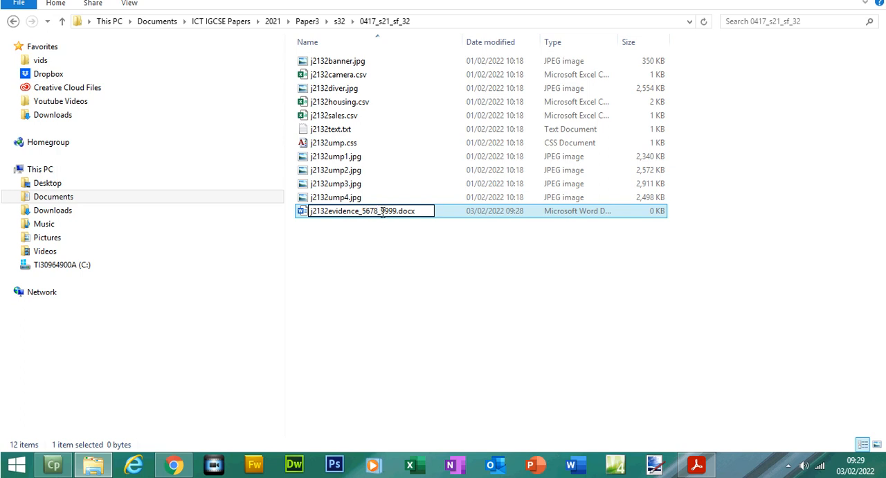
drag(381, 210, 389, 212)
click(396, 214)
drag(395, 212, 383, 213)
text(1234)
click(388, 249)
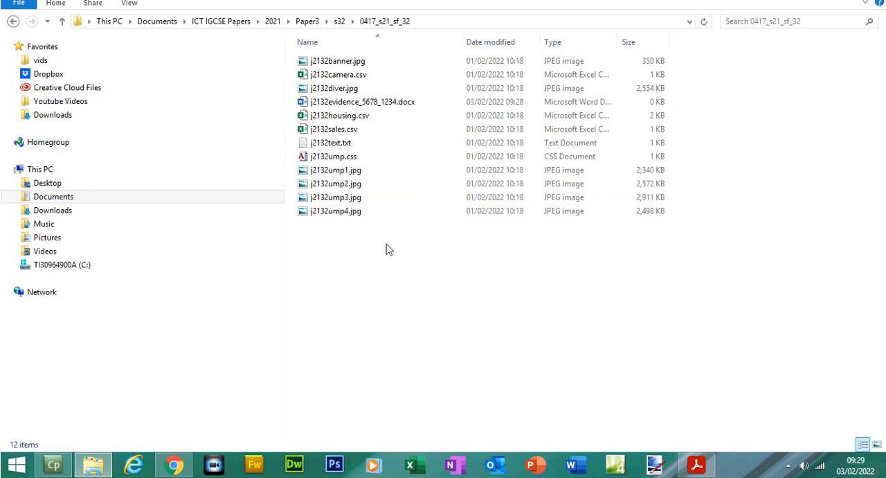
- Highlight all Task 1 instructions in the exam paper, from "Create a new word-processed document" to "when required"
click(699, 469)
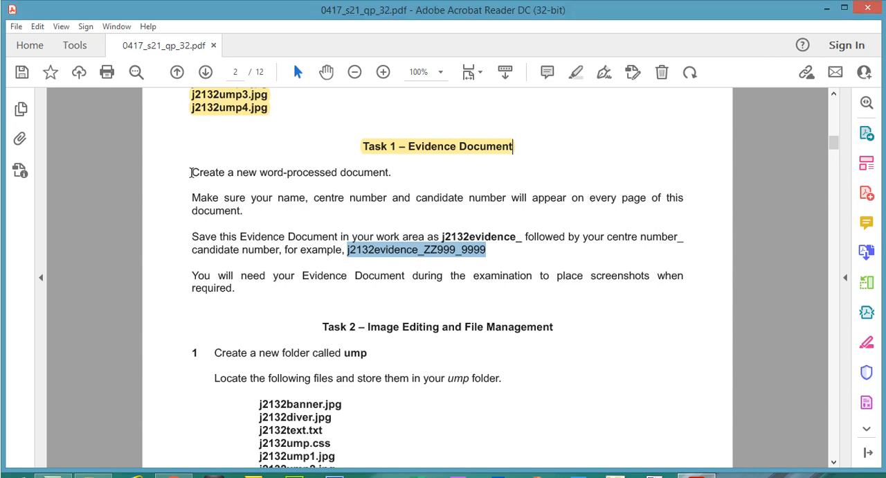
drag(191, 149, 235, 257)
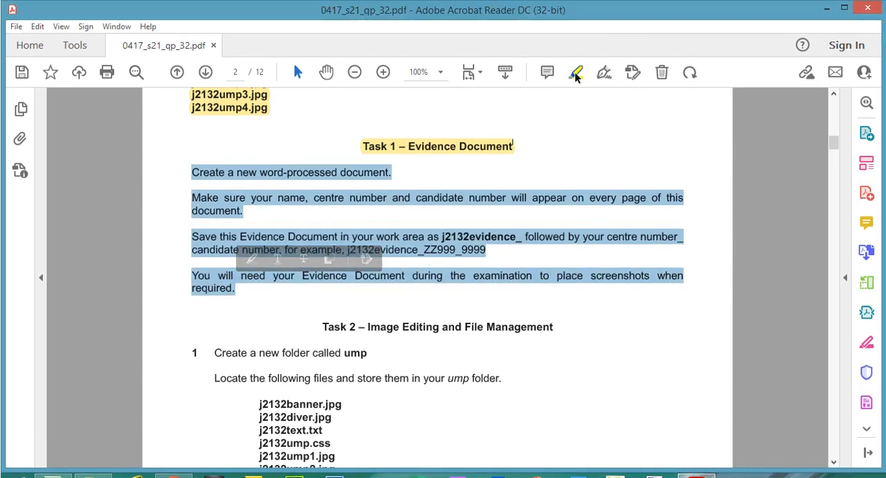
click(575, 59)
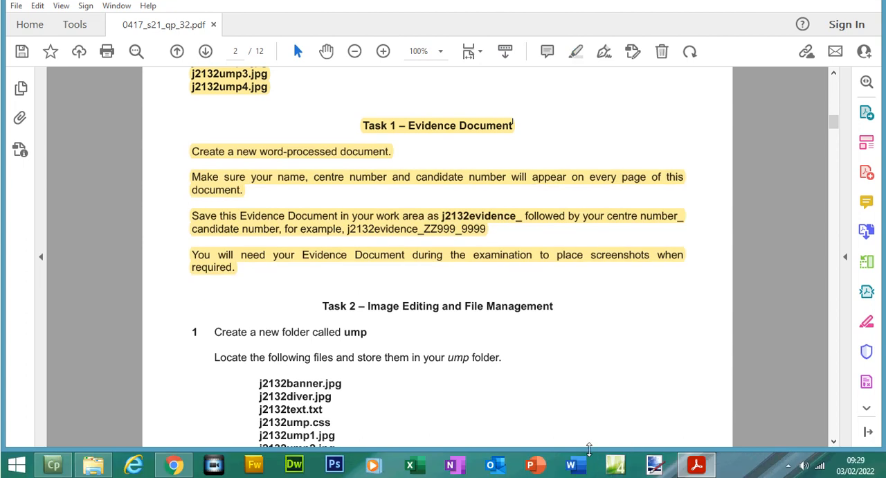
- Start Word and open the evidence document from the 0417_s21_sf_32 folder
click(583, 474)
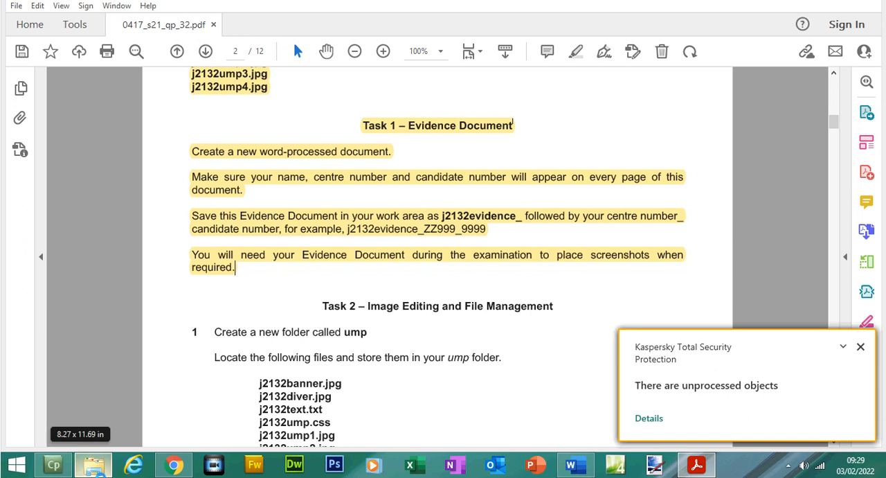
click(97, 470)
click(360, 103)
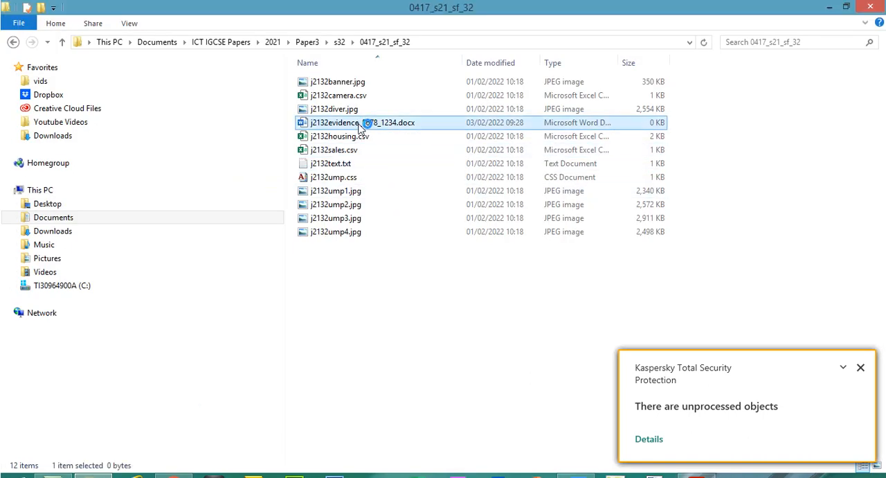
- Dismiss the Kaspersky notifications and choose to continue the Microsoft Office connection to nais.qa
click(696, 465)
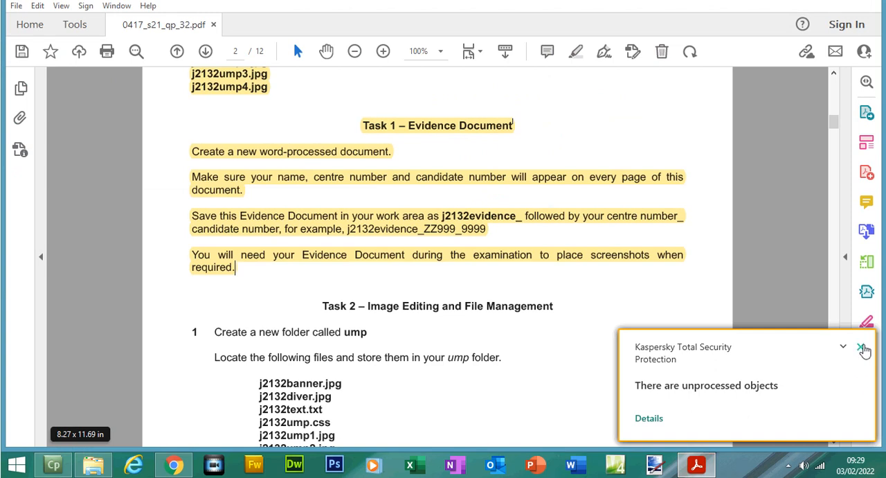
click(861, 346)
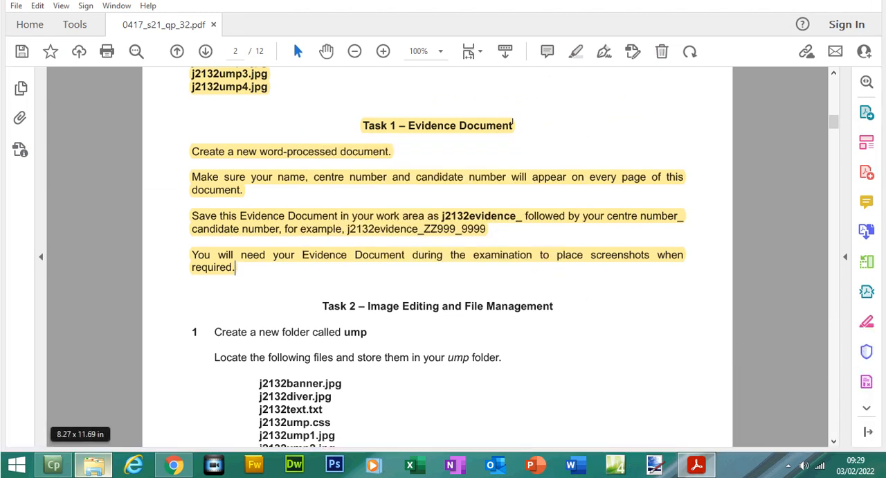
click(93, 464)
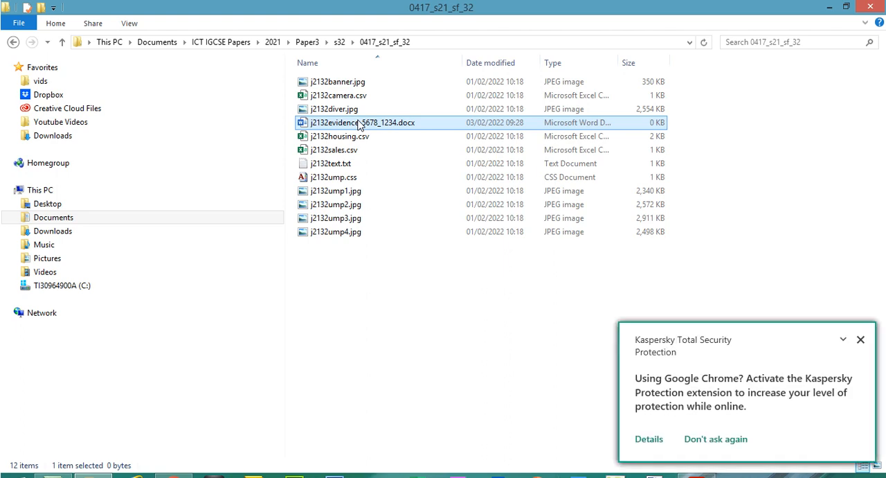
click(861, 339)
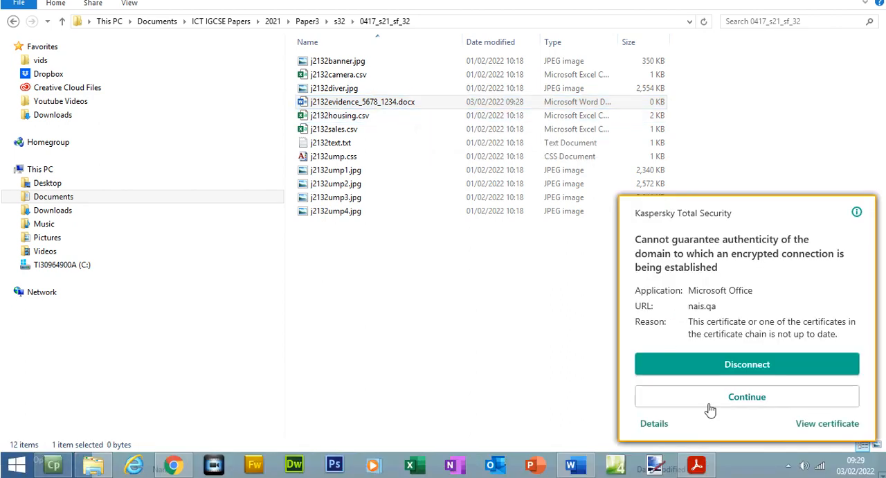
click(711, 405)
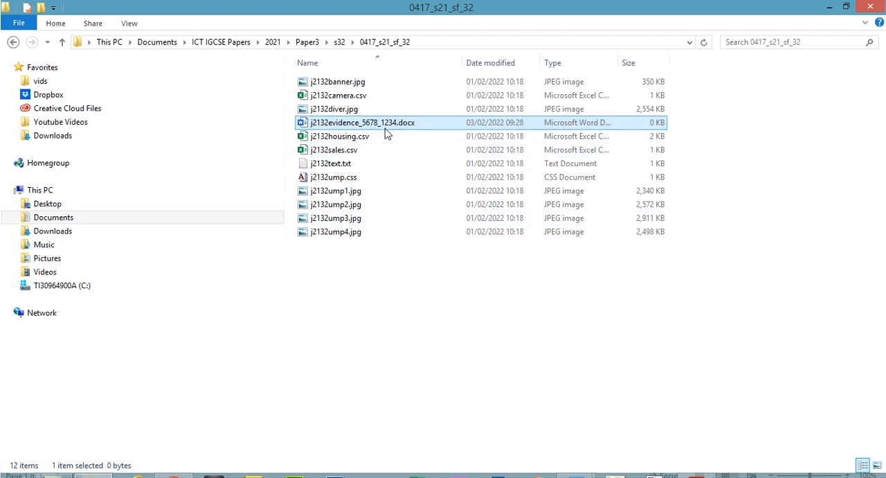
- Close the blank Word start window, bring up the evidence document and decline the new Office look
mouse_move(569, 477)
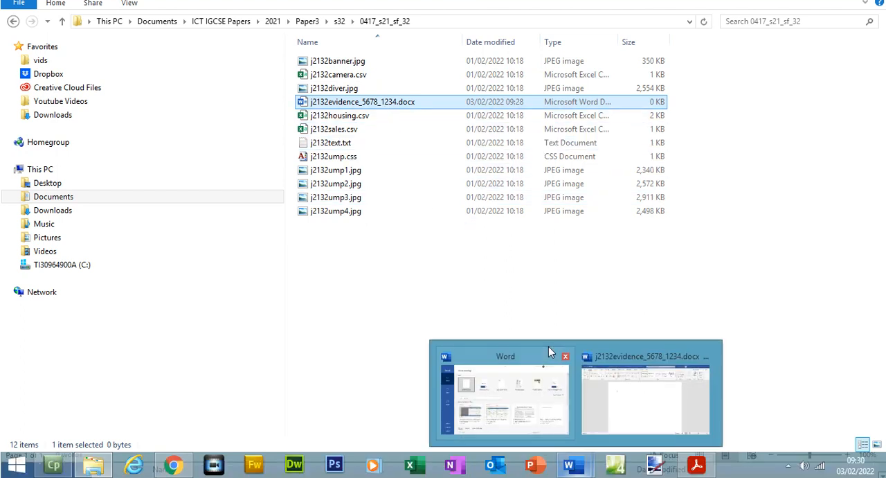
click(565, 359)
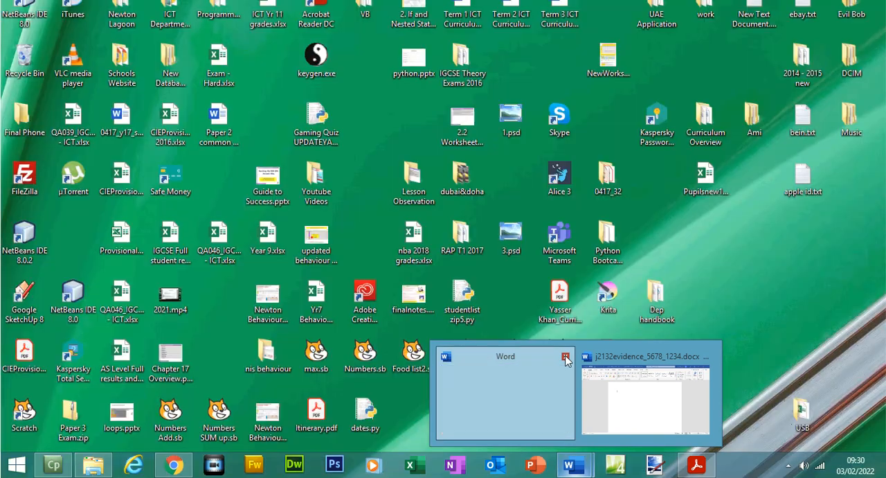
click(549, 405)
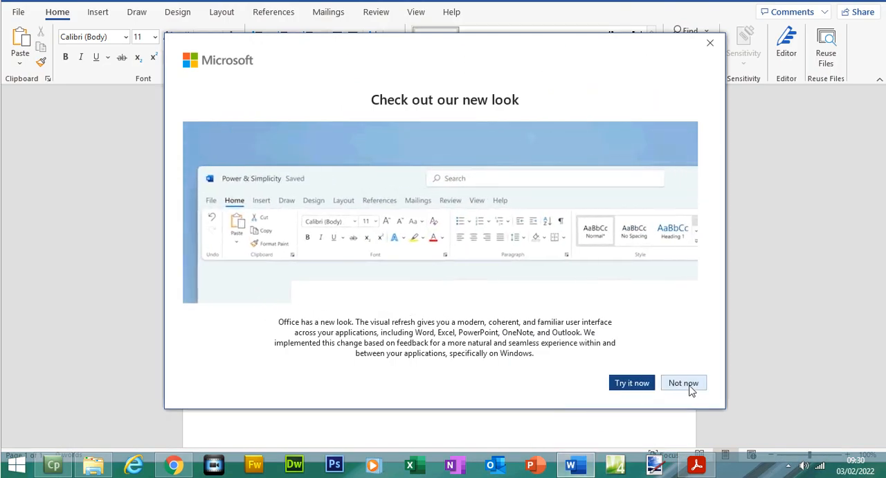
click(693, 384)
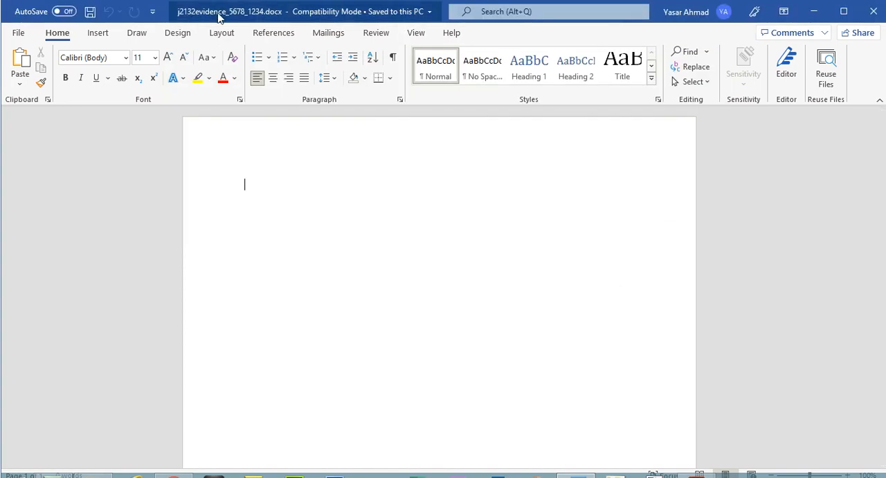
- Insert a Blank (Three Columns) header in the evidence document
click(98, 34)
click(658, 53)
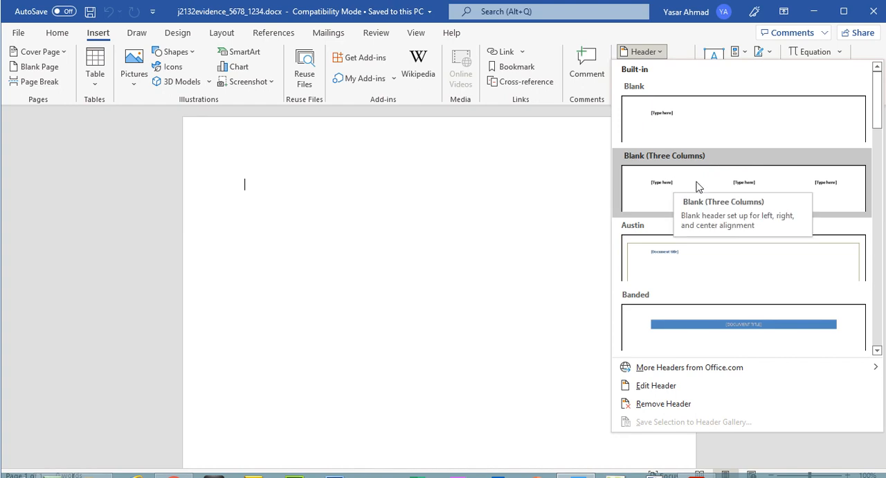
click(697, 186)
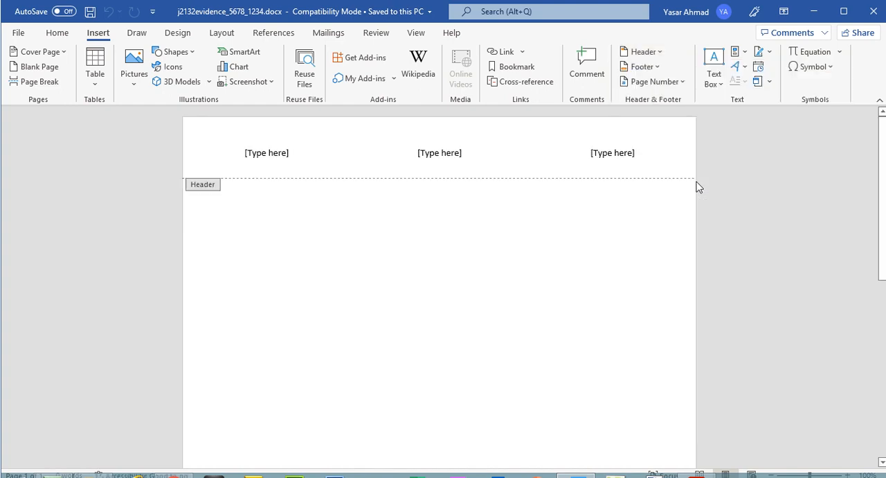
- Fill the three header placeholders with the candidate's full name, centre number 5678 and the candidate number, and close the header
click(259, 151)
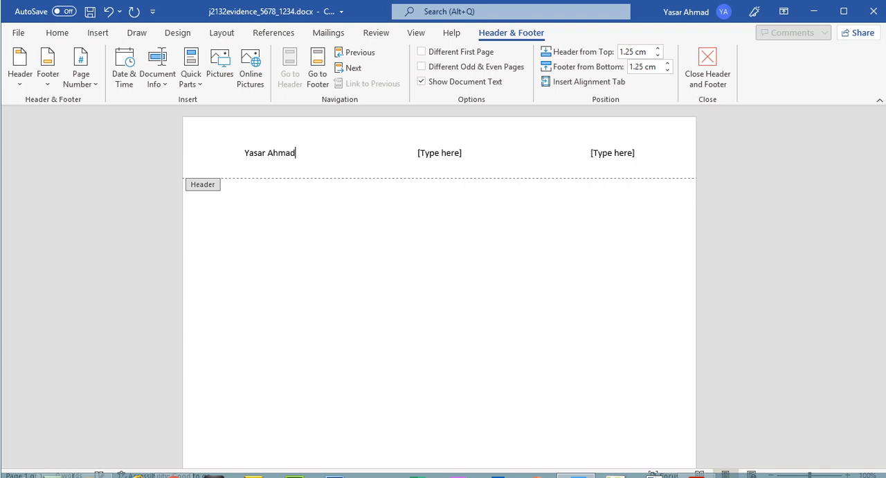
click(453, 156)
text(5678)
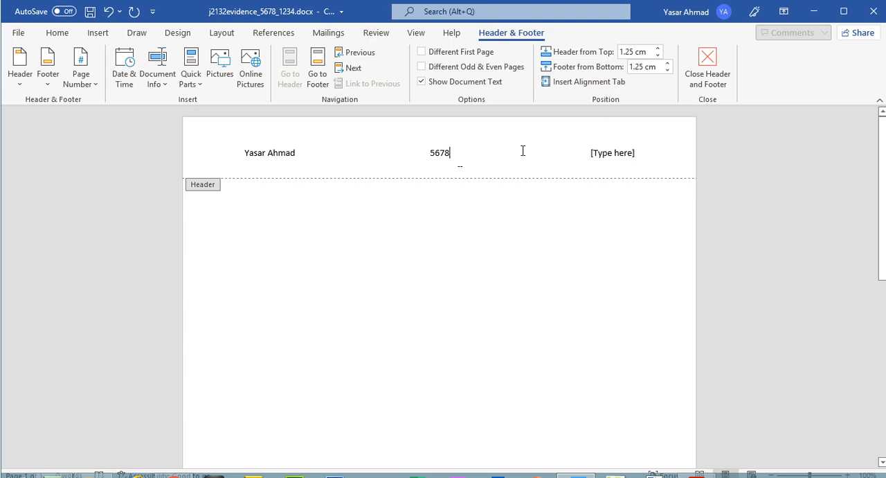
click(609, 155)
text(1234)
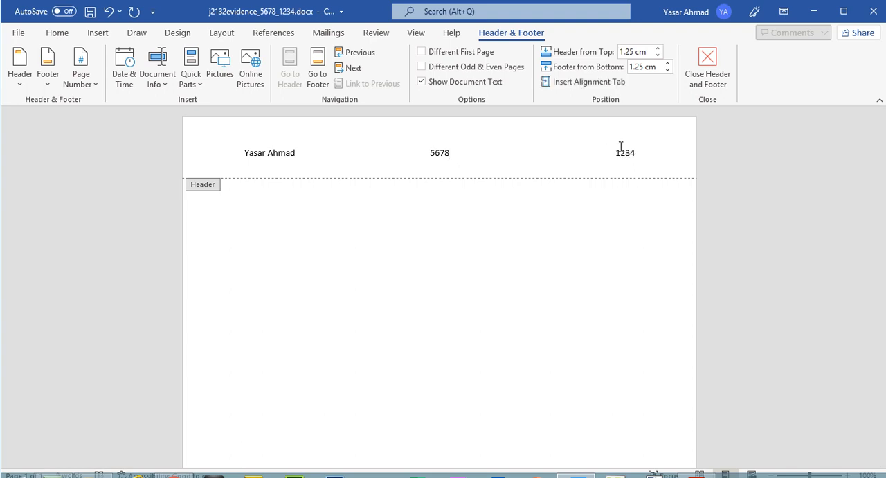
click(707, 65)
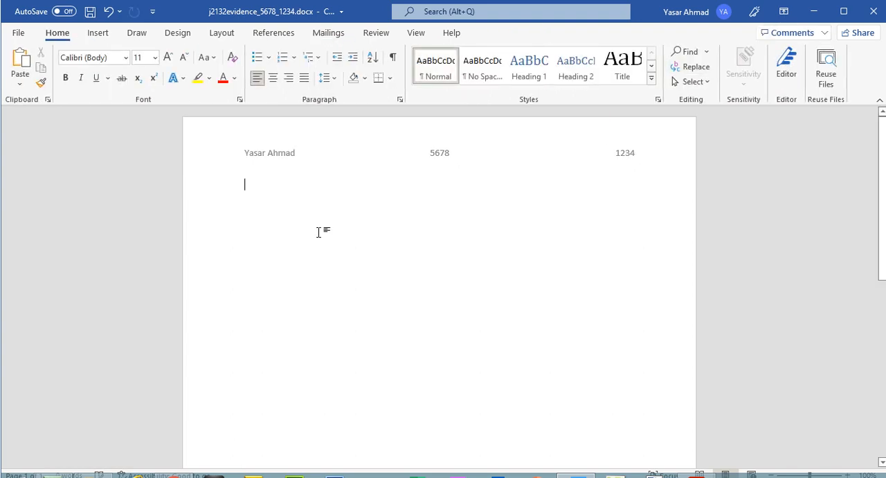
- Enter the heading "Evidence 1" in the document body and paste two copies of it below, separated by blank lines
text(Evi)
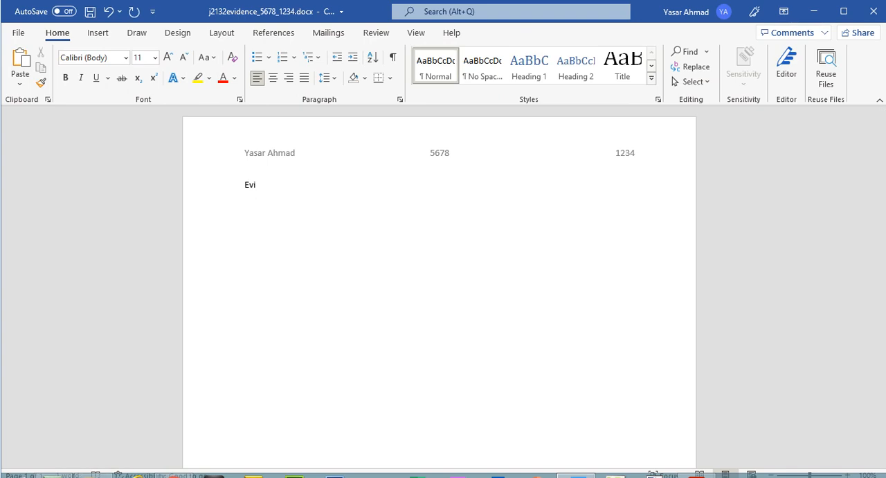
text(demce)
text(nce 1)
drag(290, 185, 242, 183)
key(ctrl+c)
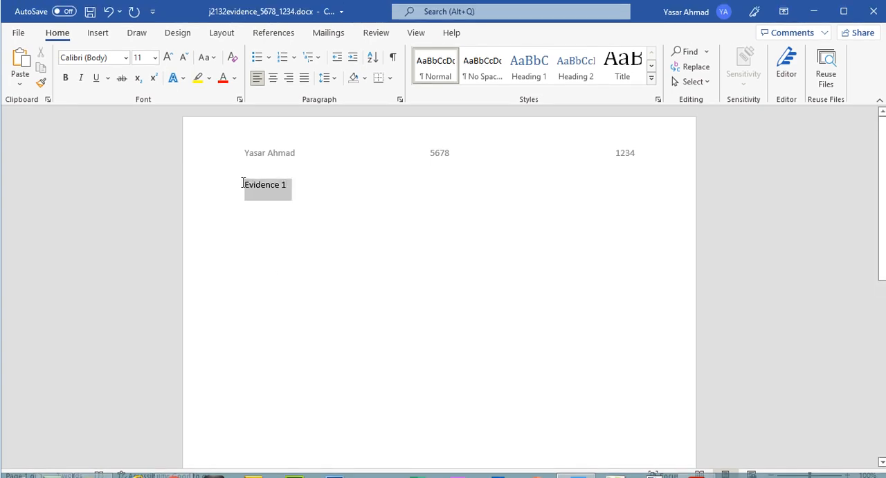
click(258, 235)
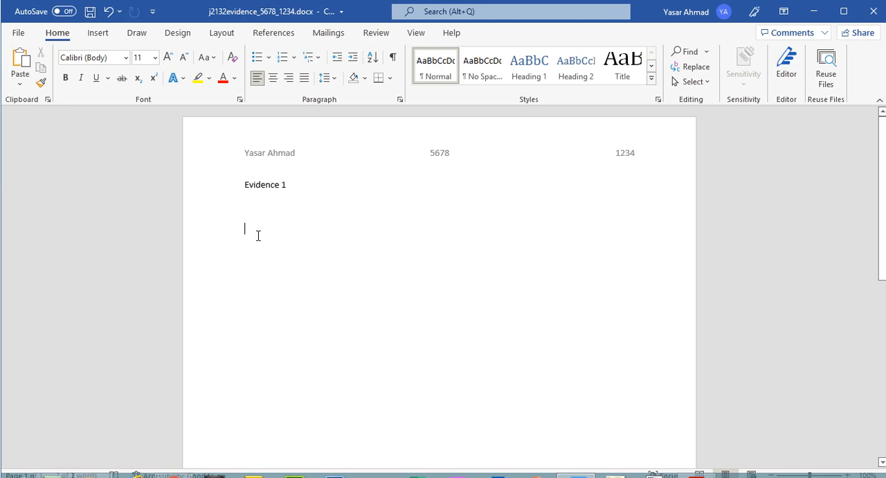
key(ctrl+v)
key(Return)
key(Return)
key(ctrl+v)
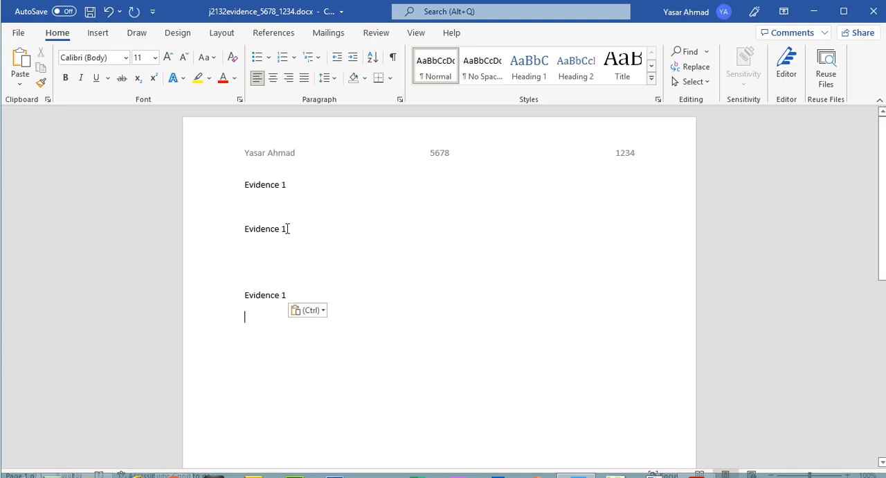
- Renumber the two pasted headings as Evidence 2 and Evidence 3
click(286, 228)
key(BackSpace)
text(2)
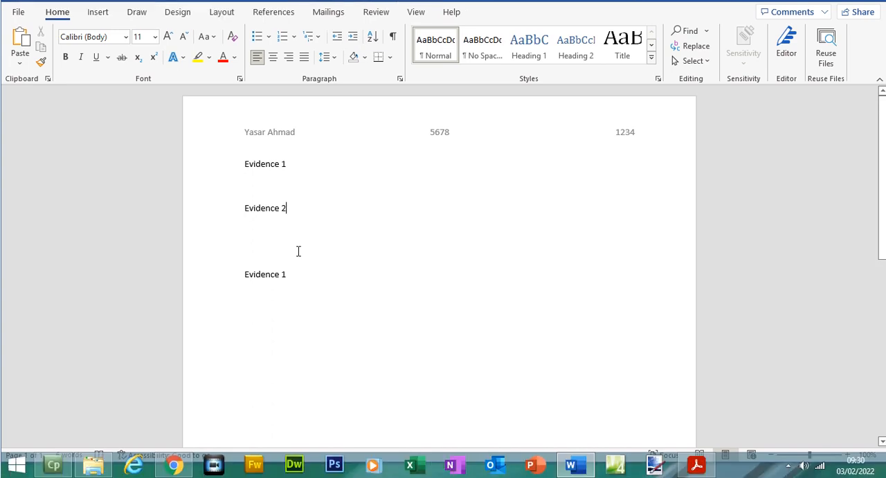
key(BackSpace)
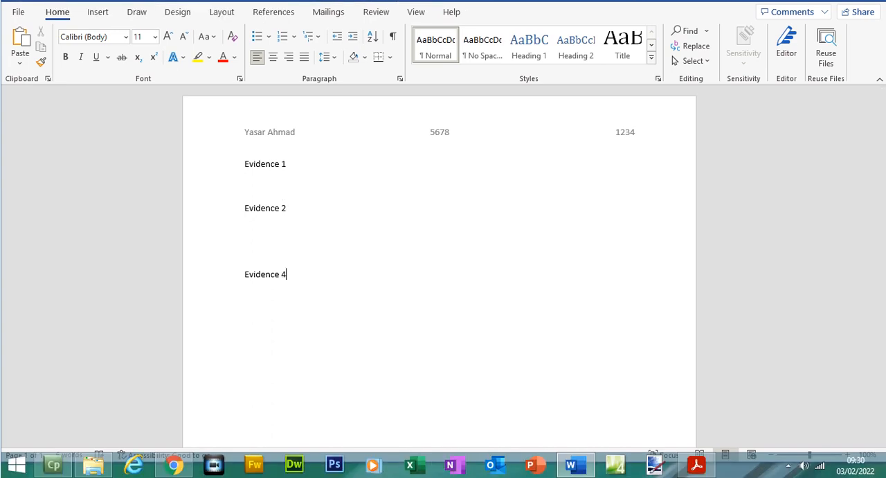
- Paste two more copies of the heading below, renumber them Evidence 4 and Evidence 5, and save the document
key(ctrl+v)
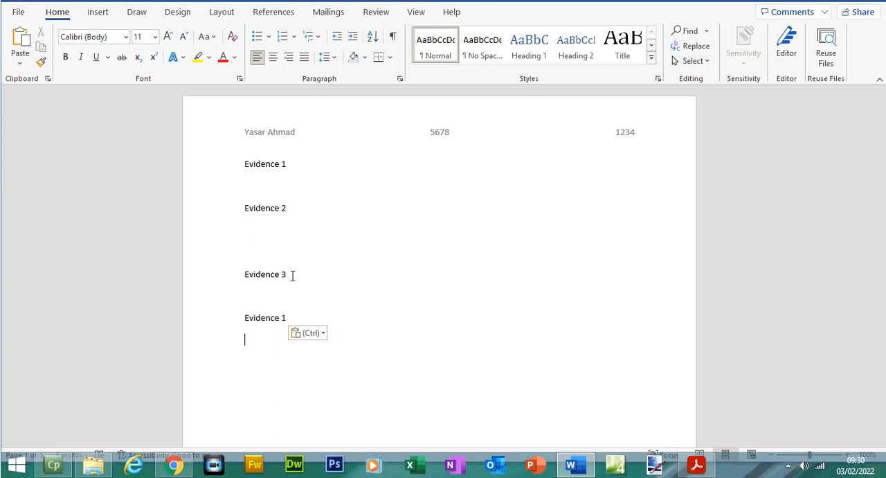
click(303, 317)
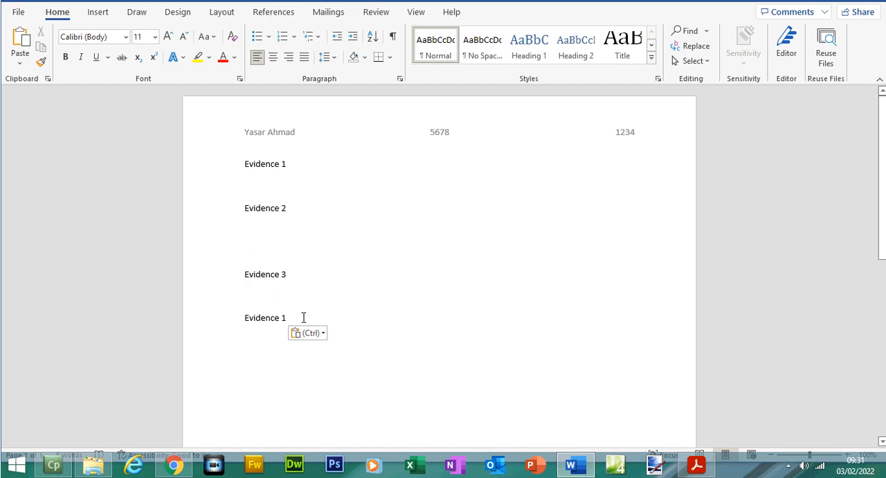
key(BackSpace)
text(4)
key(ctrl+v)
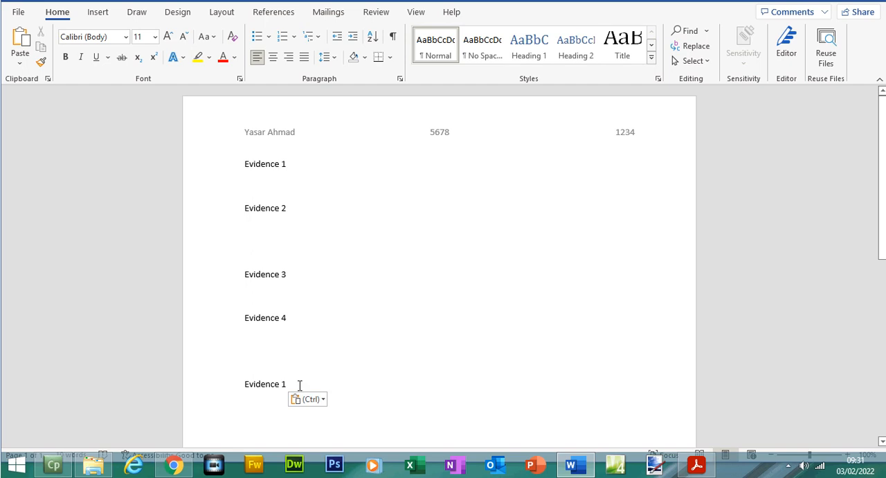
key(BackSpace)
text(5)
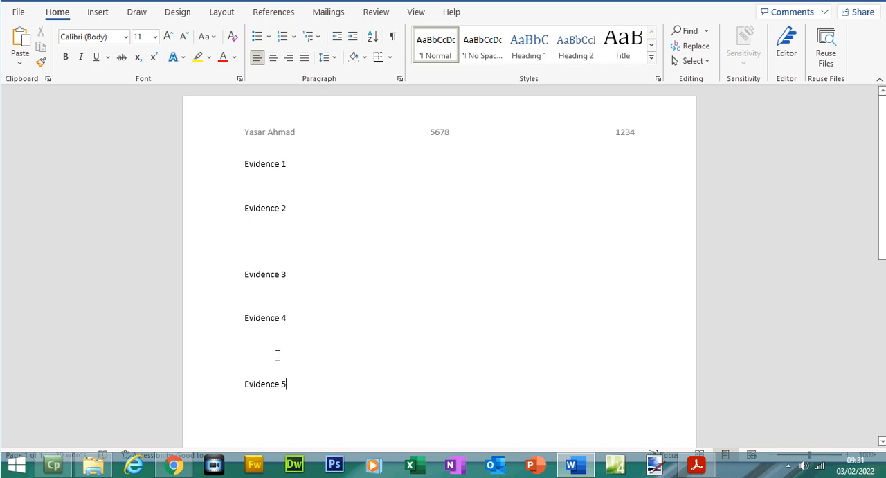
click(278, 355)
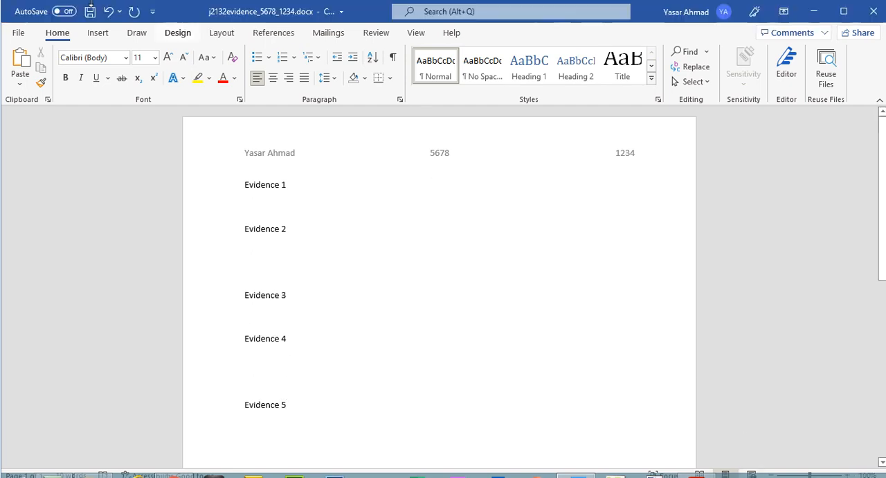
click(87, 18)
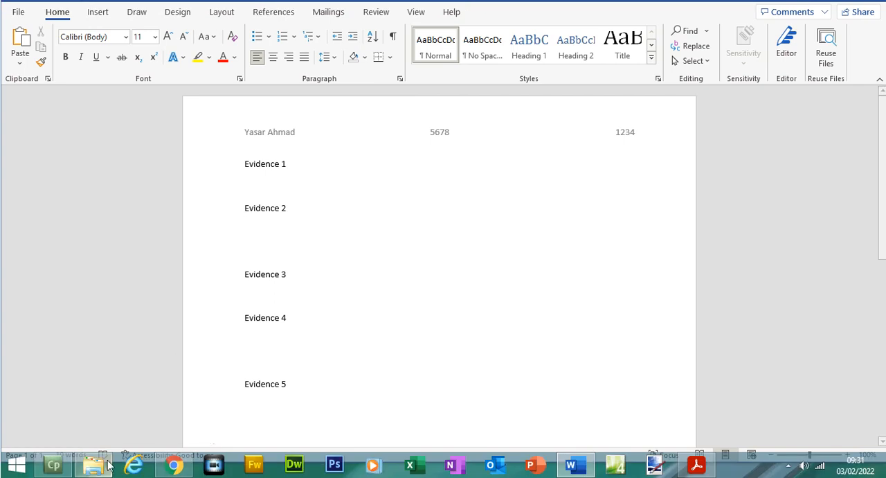
- Switch to the exam paper in Acrobat Reader and highlight the Task 2 heading and the folder name "ump" in question 1
click(697, 465)
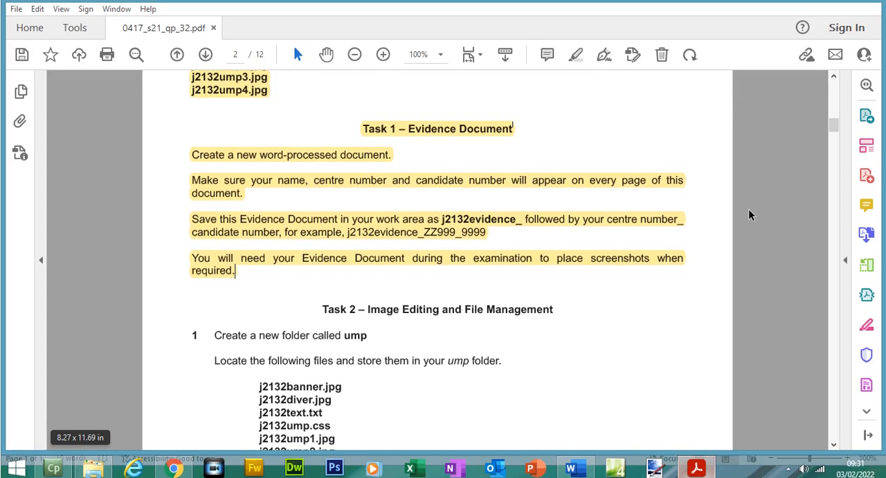
drag(835, 142, 836, 151)
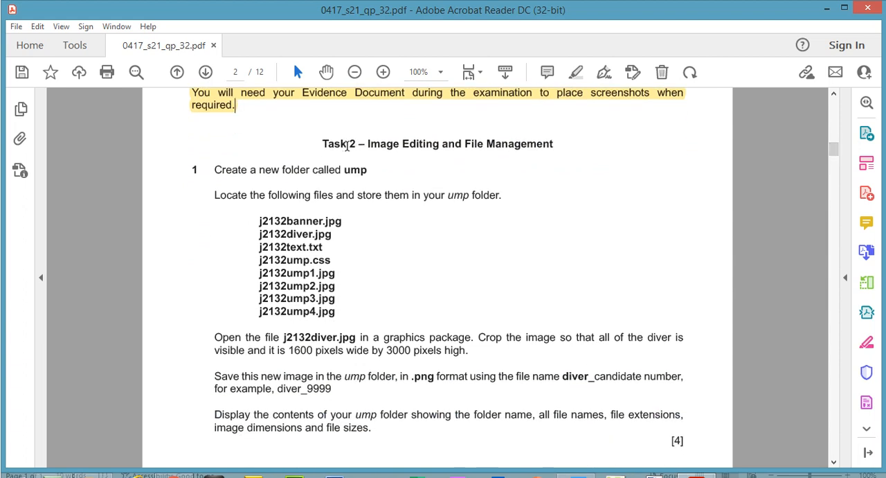
drag(323, 144, 547, 147)
click(576, 73)
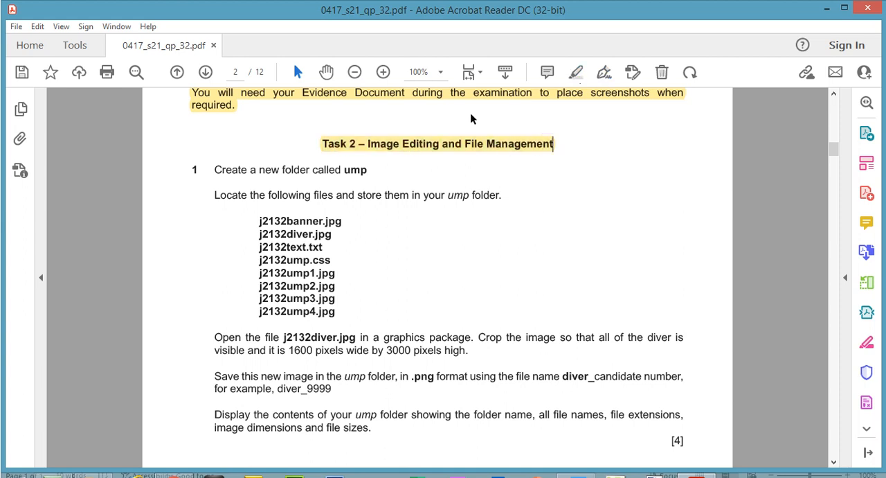
drag(344, 169, 368, 171)
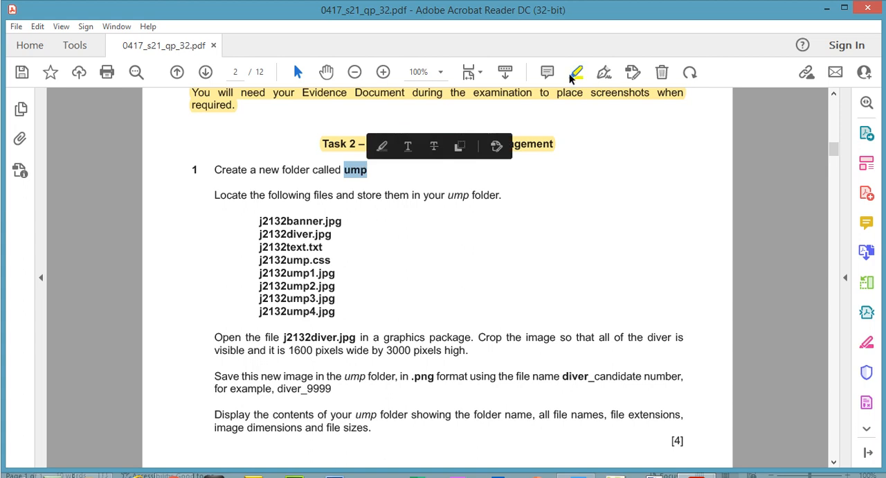
click(579, 72)
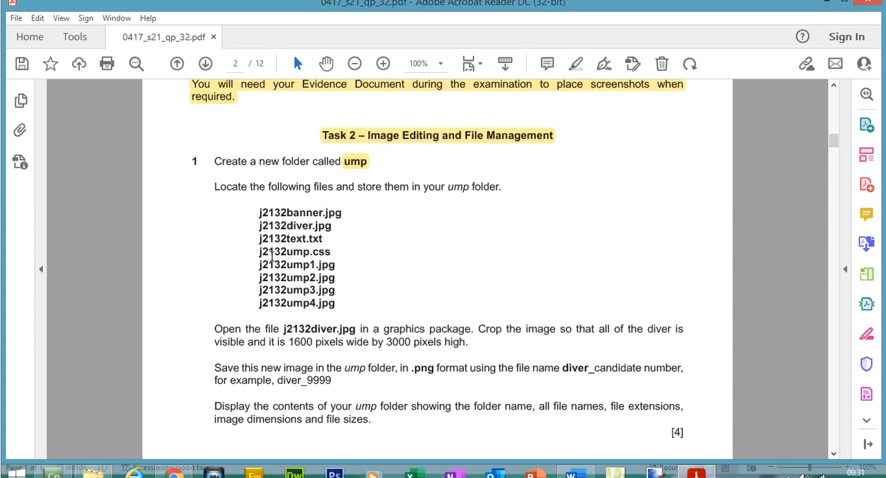
- Switch to File Explorer and create a new folder named ump inside 0417_s21_sf_32
click(98, 474)
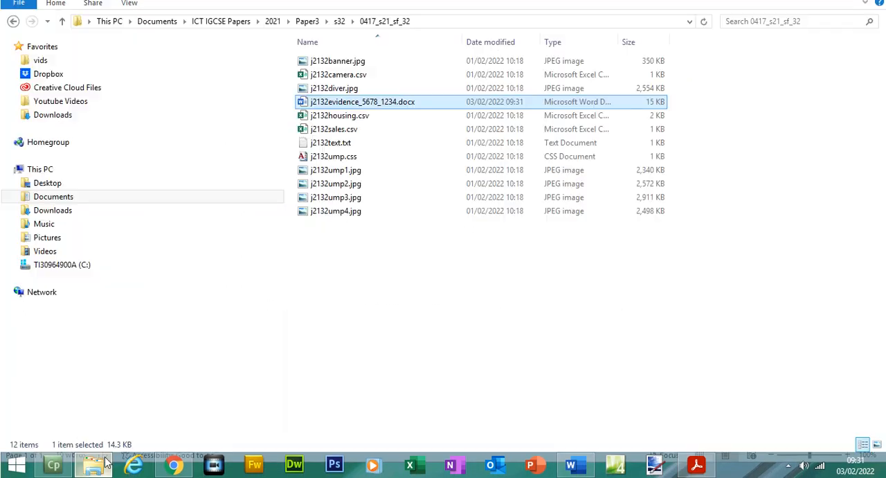
right_click(377, 253)
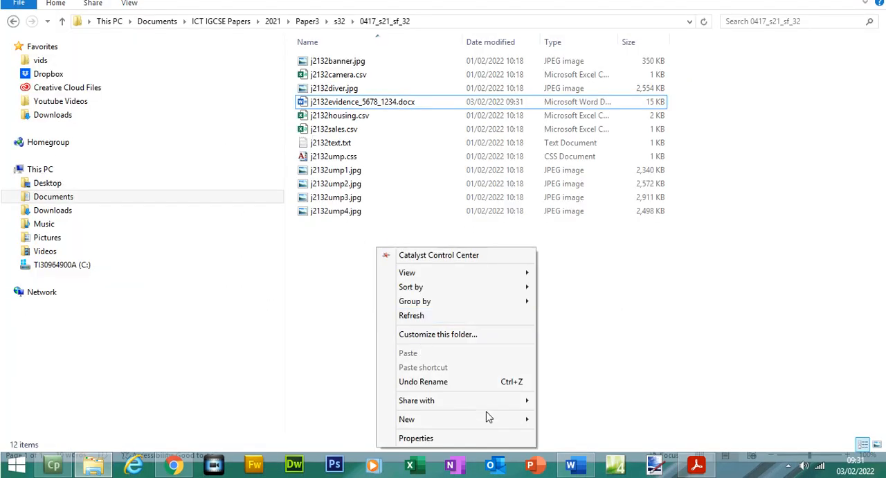
mouse_move(494, 421)
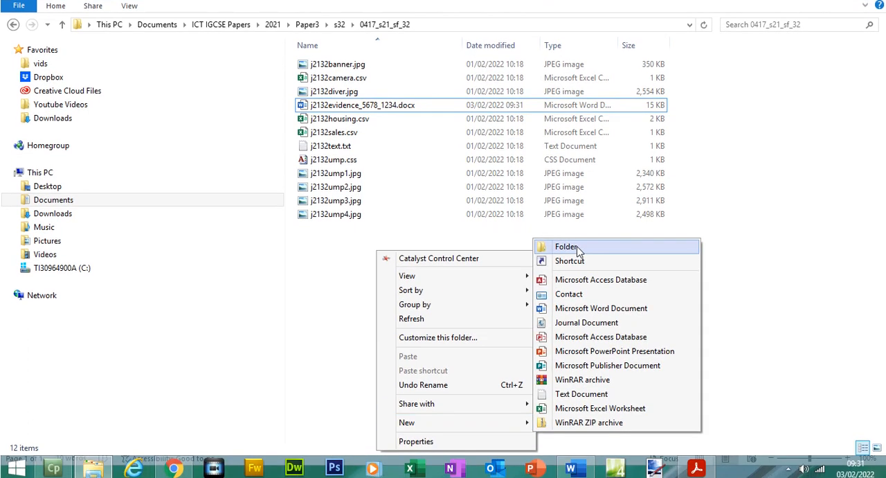
click(578, 245)
text(um)
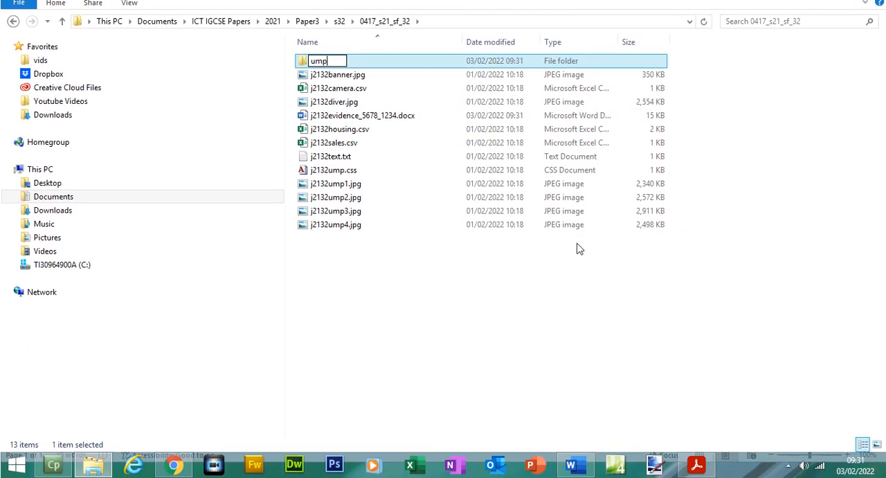
text(p)
click(579, 247)
- Return to the exam paper in Acrobat Reader and highlight the file names j2132banner.jpg and j2132diver.jpg
click(706, 464)
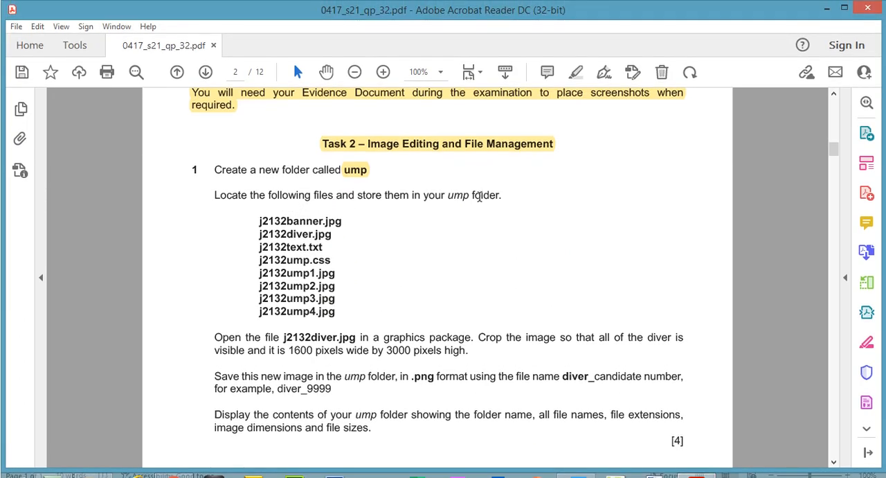
drag(261, 220, 332, 236)
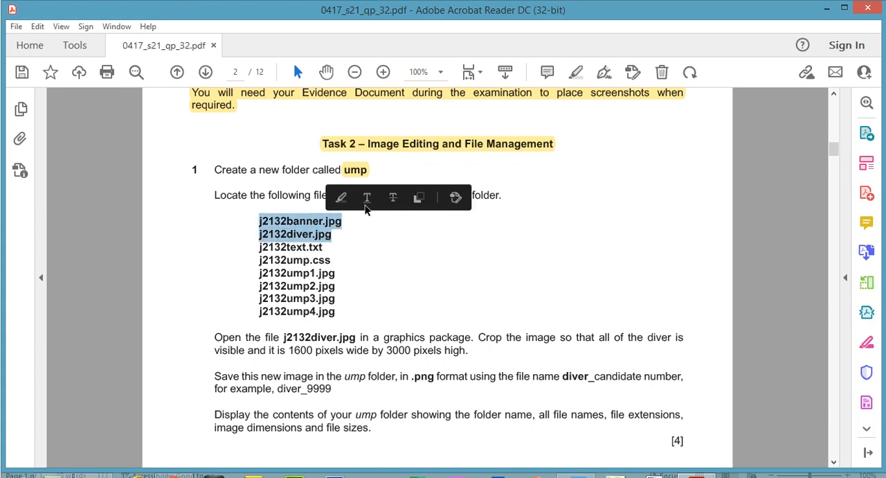
click(340, 198)
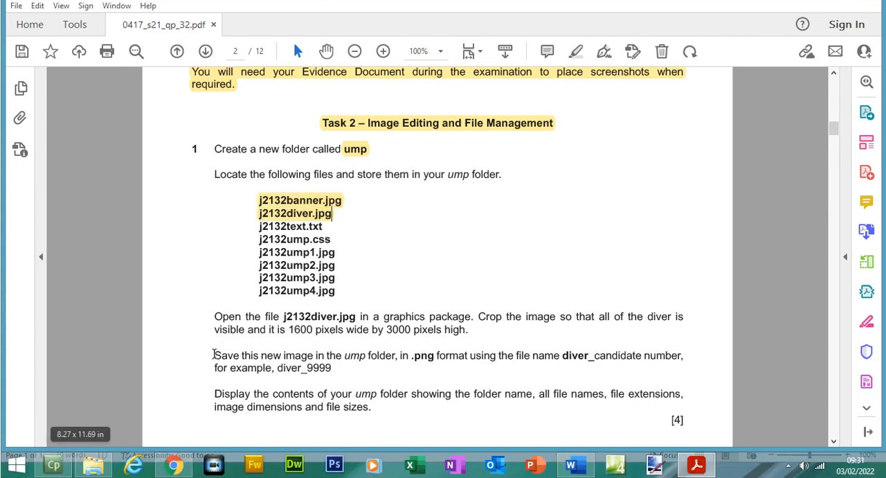
- Switch to File Explorer and move j2132banner.jpg and j2132diver.jpg into the ump folder
click(93, 464)
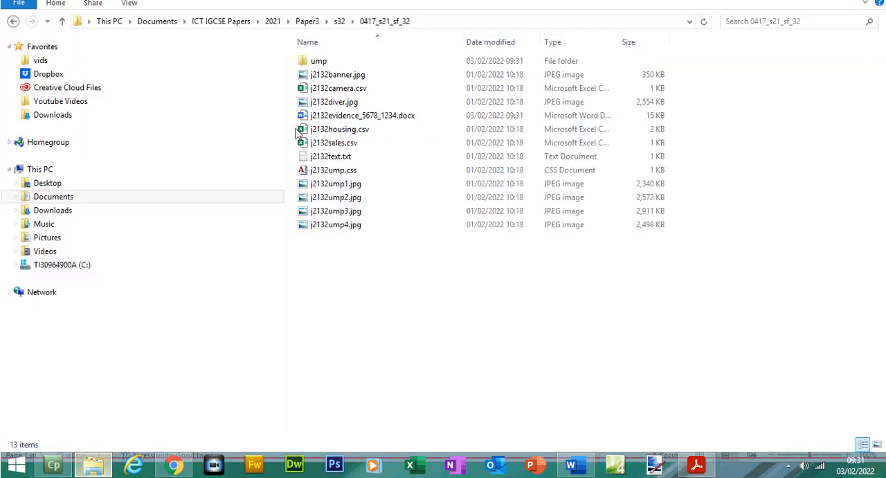
click(356, 74)
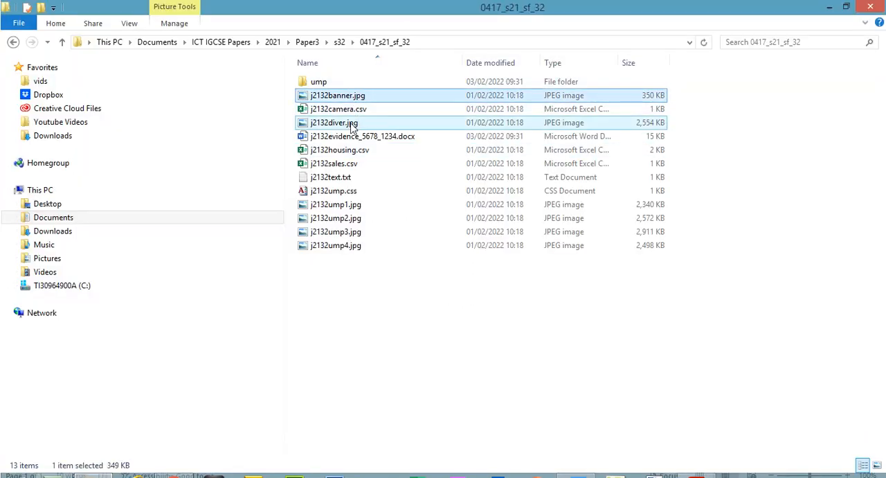
ctrl+click(353, 126)
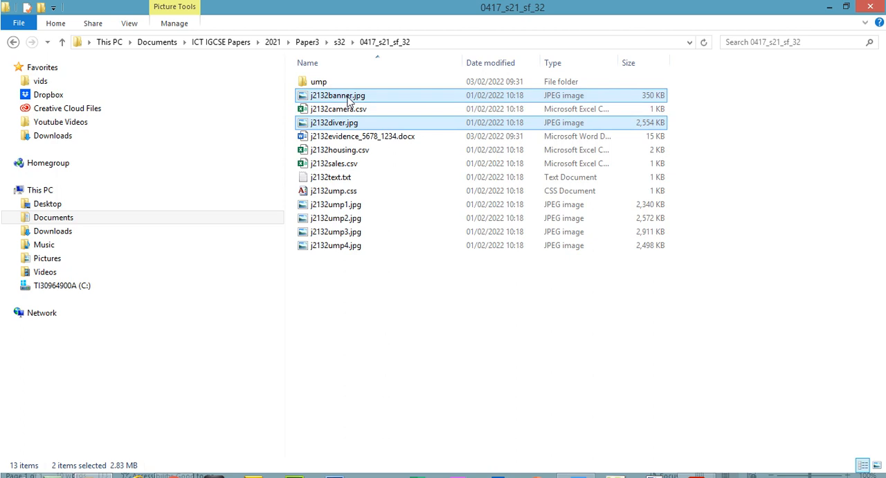
drag(349, 97, 315, 82)
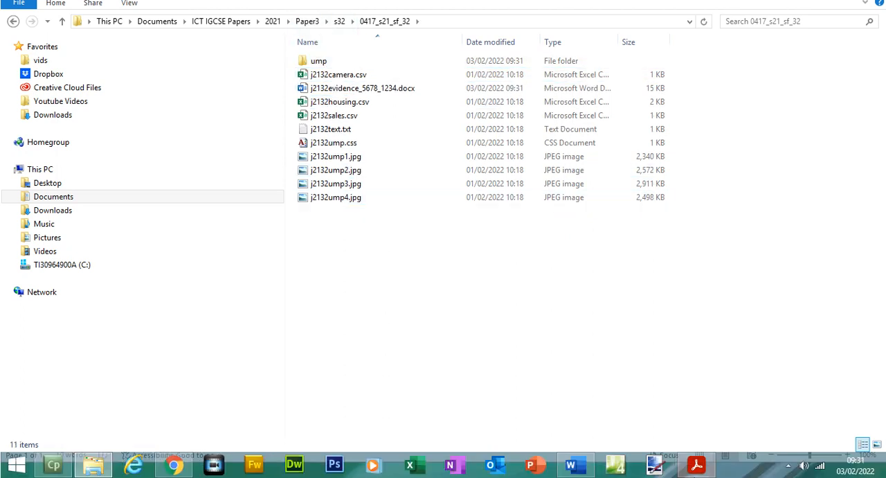
- Return to the exam paper in Acrobat Reader and highlight the file names j2132text.txt and j2132ump.css
click(695, 468)
drag(258, 226, 331, 254)
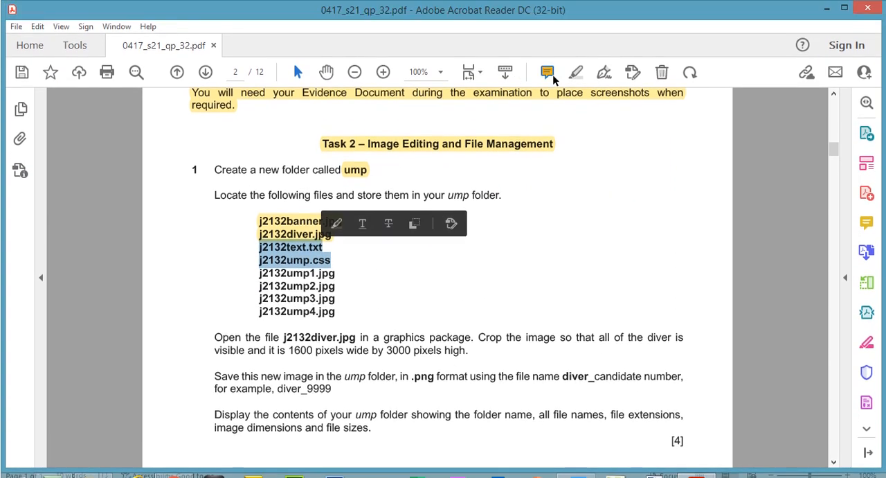
click(547, 73)
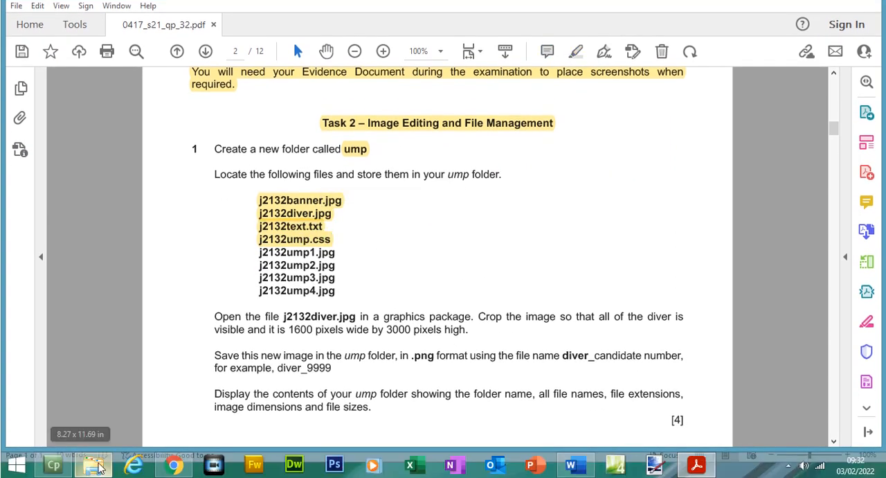
- Switch to File Explorer and move j2132text.txt and j2132ump.css into the ump folder
click(97, 465)
ctrl+click(369, 102)
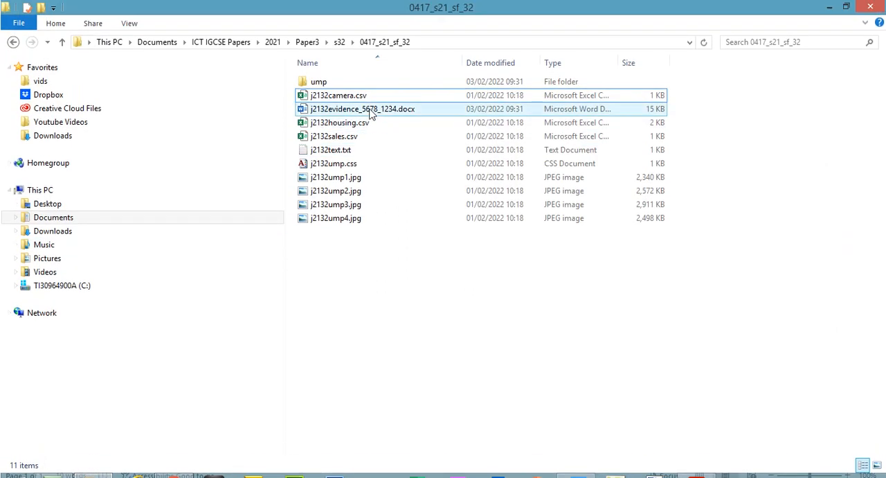
click(349, 150)
ctrl+click(351, 164)
drag(339, 153, 318, 83)
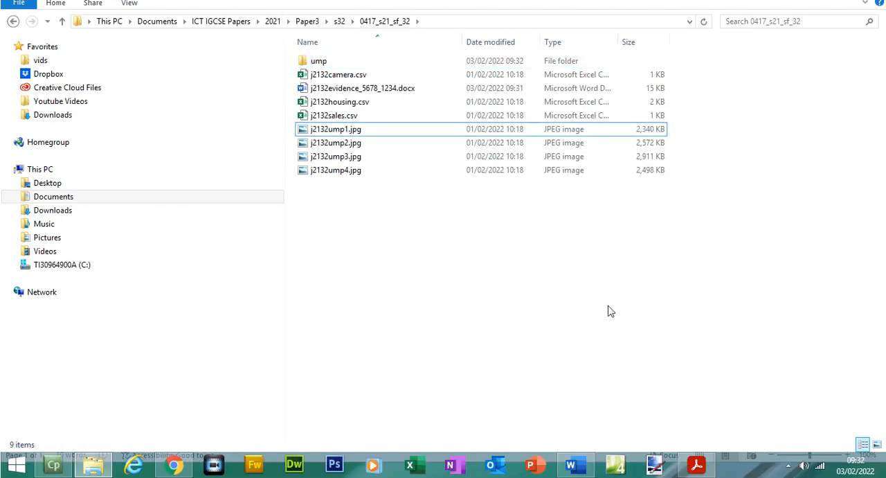
- Return to the exam paper in Acrobat Reader and highlight the file names j2132ump1.jpg through j2132ump4.jpg
click(697, 463)
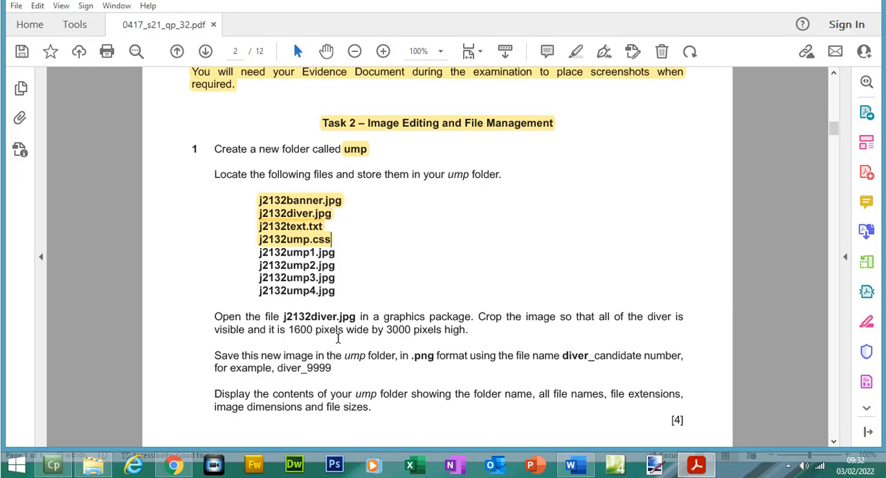
drag(260, 249, 335, 296)
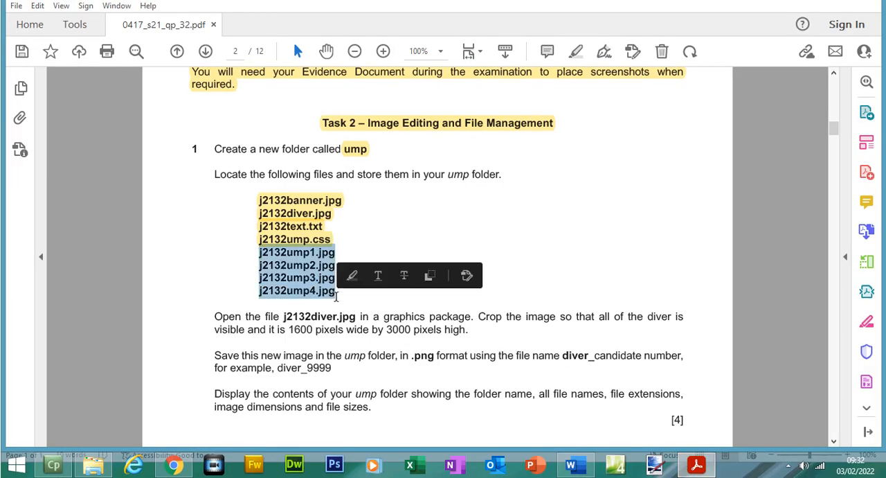
click(575, 72)
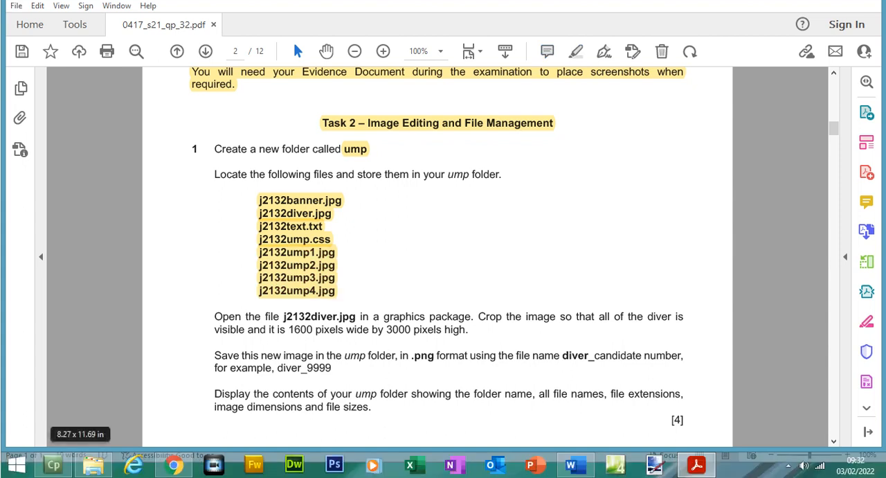
- Switch to File Explorer, move j2132ump1.jpg through j2132ump4.jpg into the ump folder, and open that folder
click(97, 466)
drag(389, 210, 320, 85)
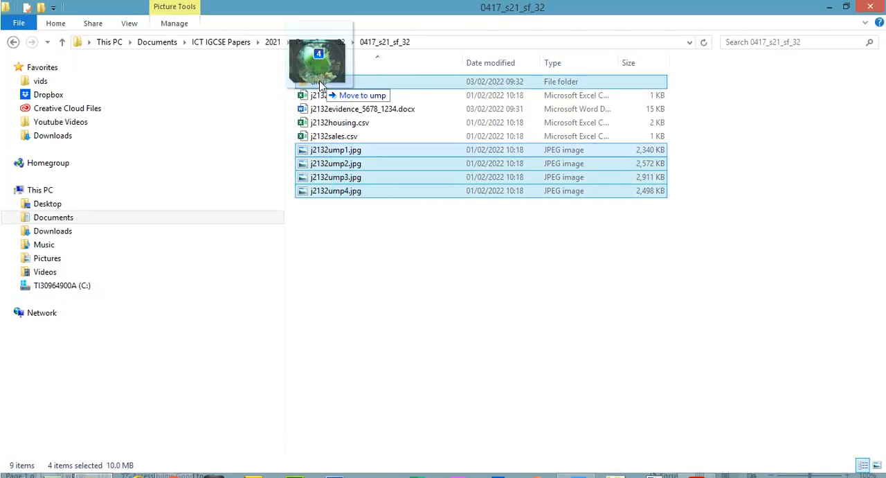
double_click(320, 82)
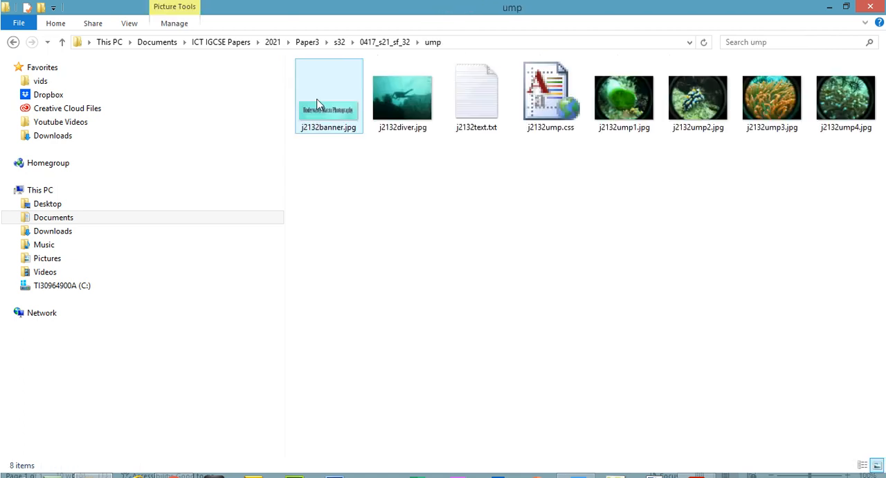
- Show the contents of the ump folder in Details view
right_click(348, 200)
mouse_move(484, 216)
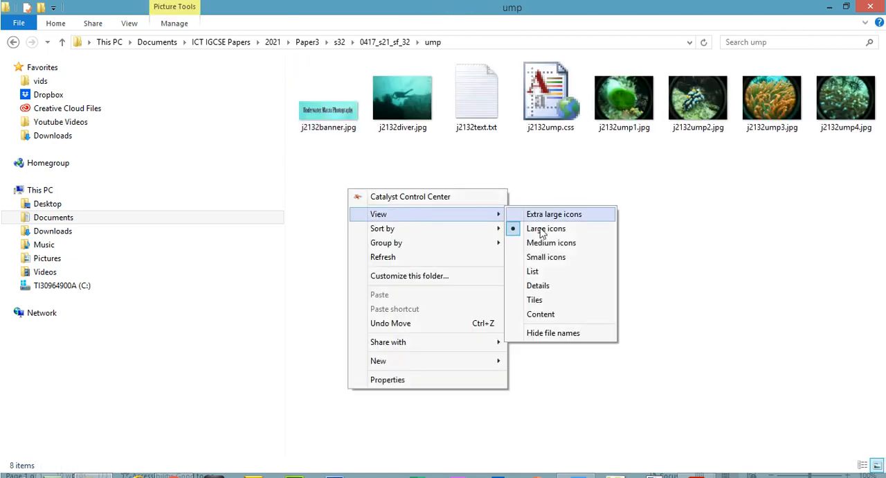
click(554, 286)
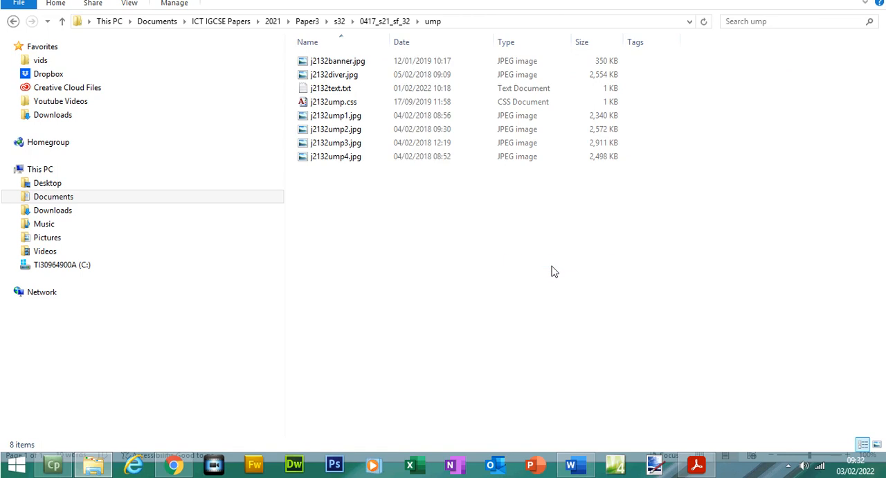
- Return to the exam paper in Acrobat Reader and read the instruction for editing j2132diver.jpg in a graphics package
click(696, 465)
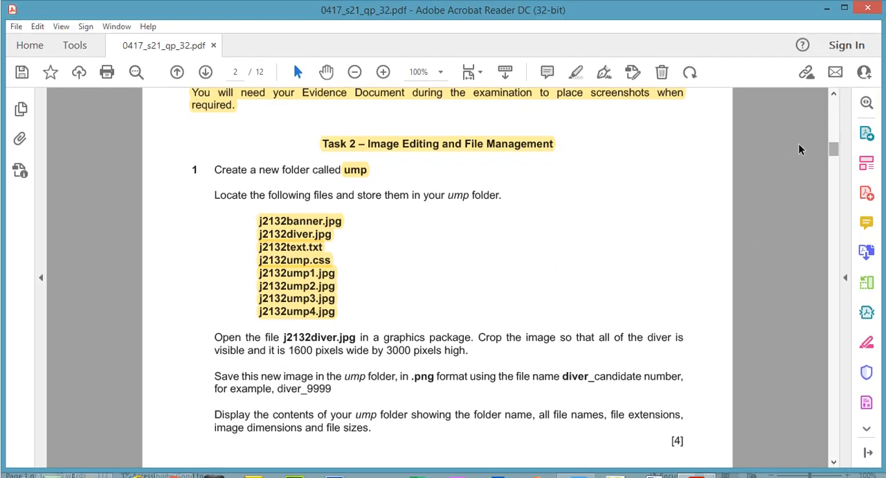
scroll(834, 148, down, 3)
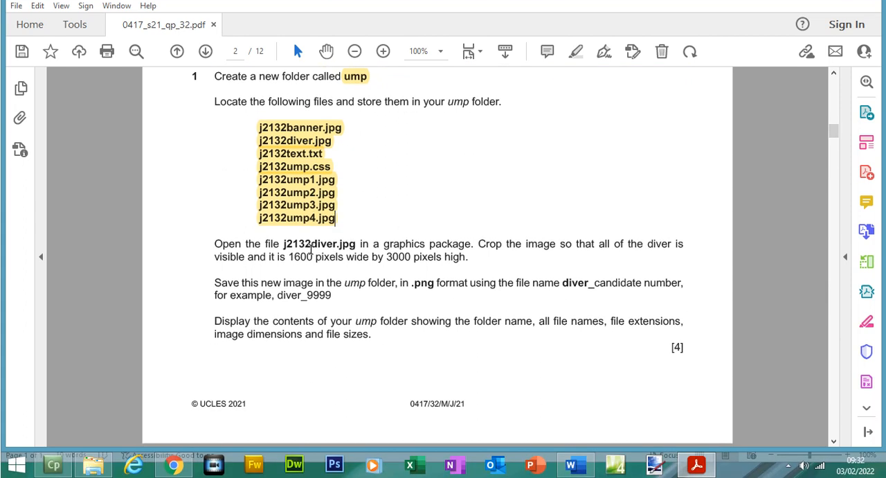
drag(311, 247, 343, 247)
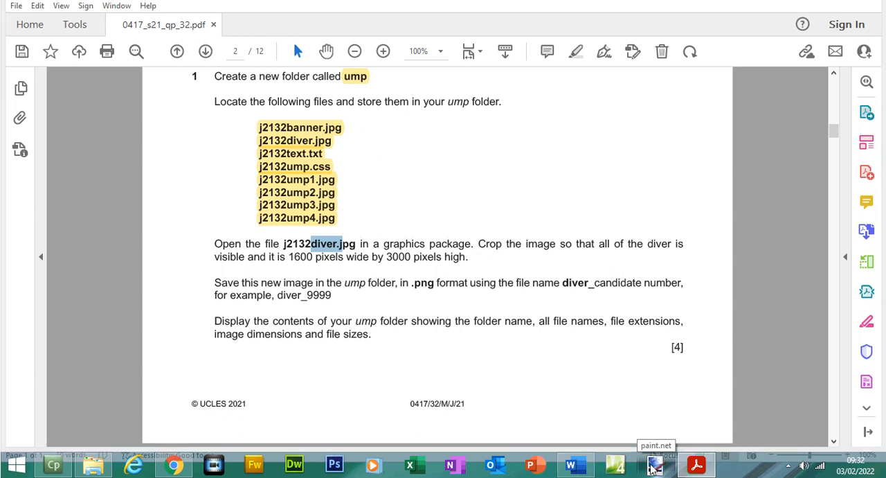
- Launch paint.net and dismiss its update offer without installing
click(652, 469)
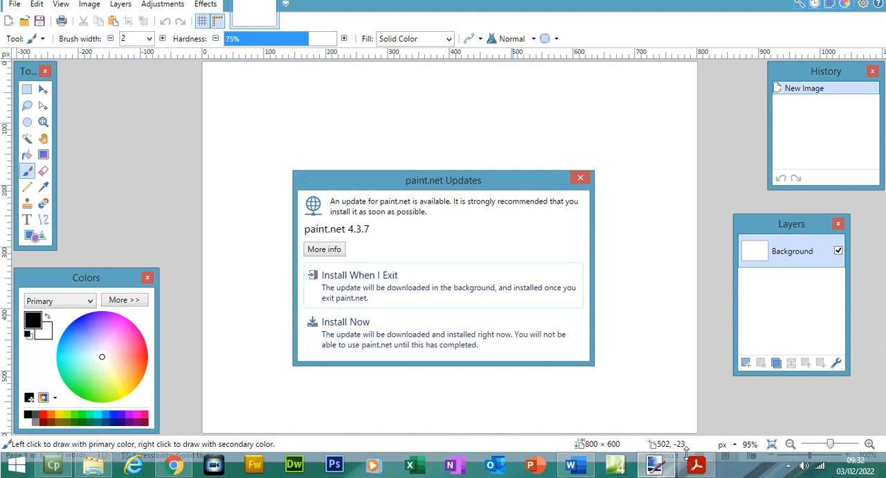
click(695, 465)
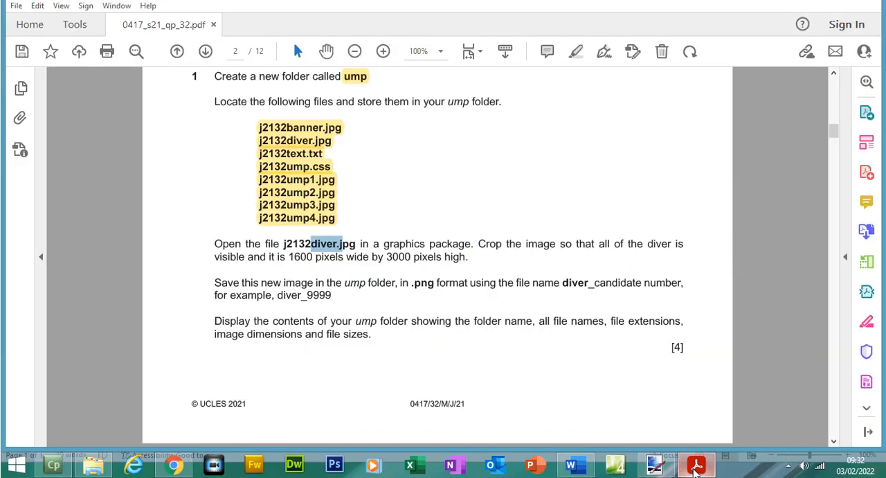
click(693, 469)
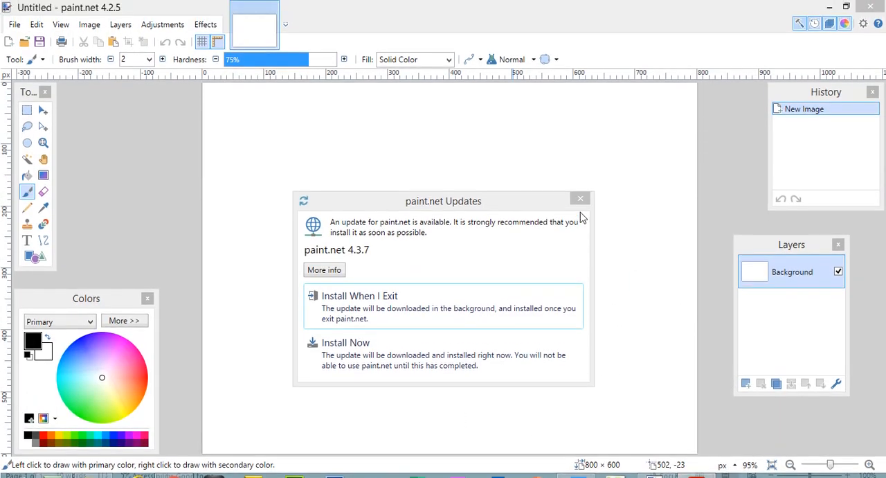
click(580, 198)
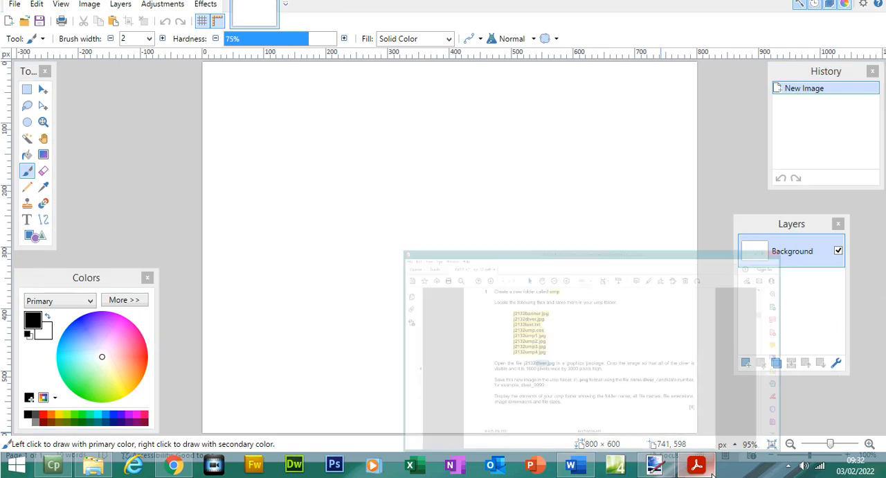
- Check the crop and save requirements for the diver image in the exam paper in Acrobat Reader, and return to paint.net
click(710, 473)
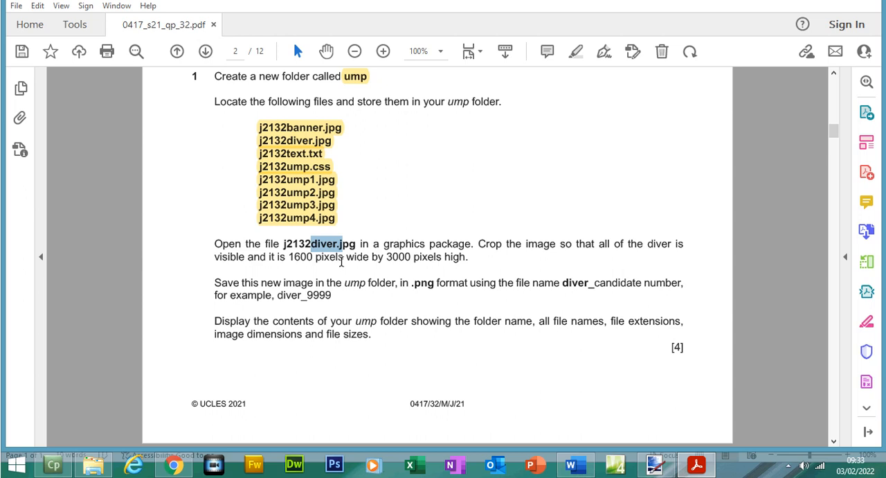
click(337, 259)
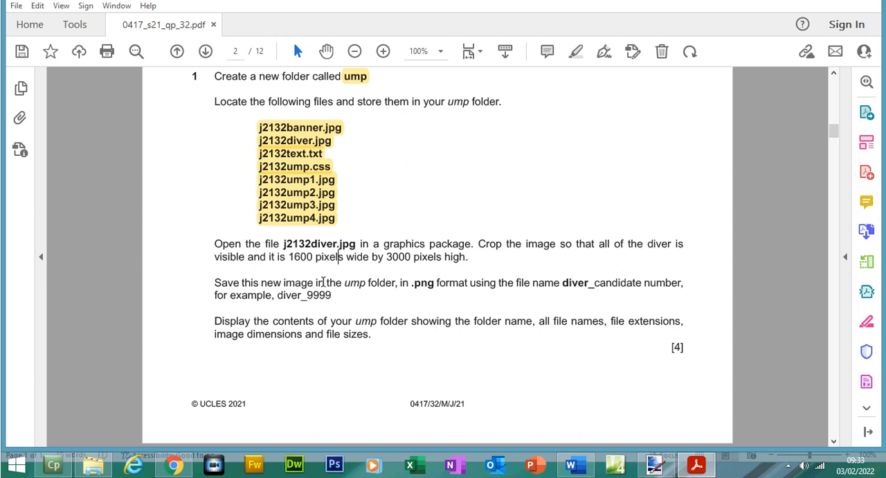
click(654, 465)
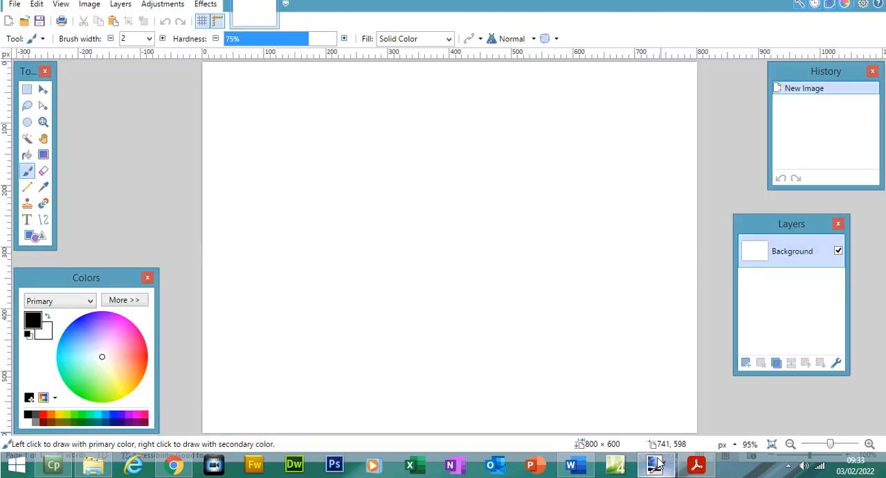
- Start opening an existing image and browse to the Documents folder
click(13, 24)
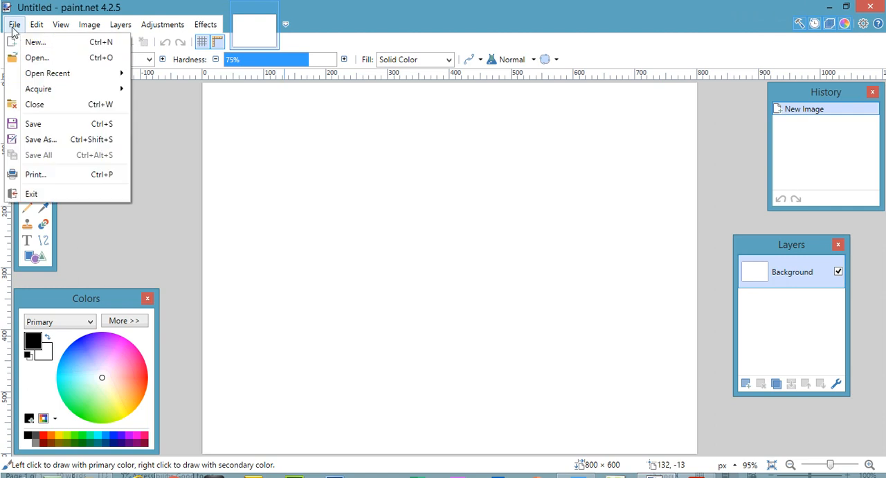
click(49, 62)
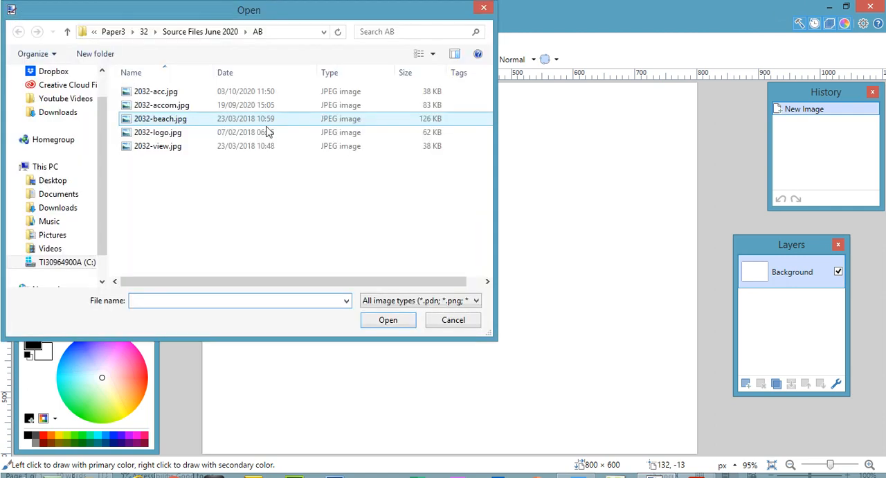
click(117, 32)
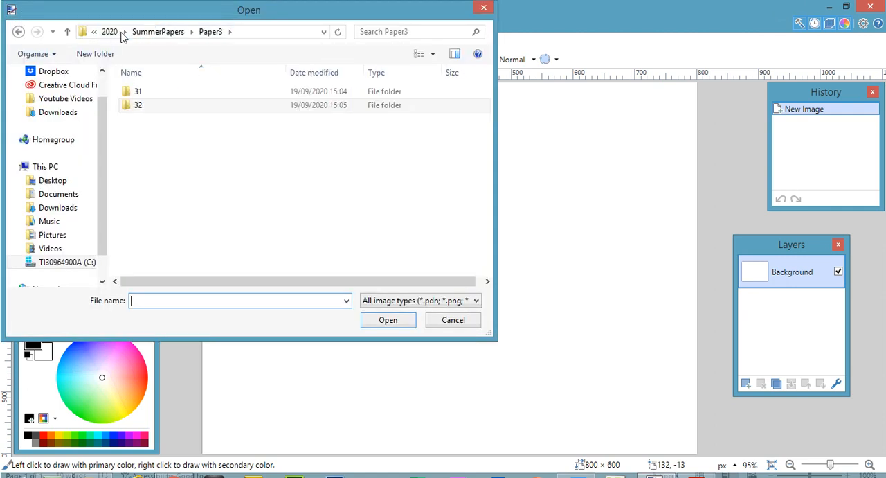
click(113, 33)
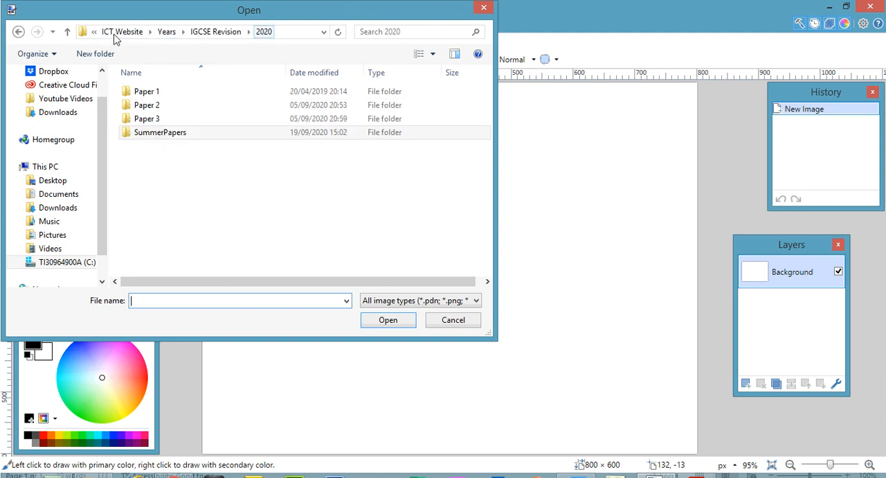
click(229, 35)
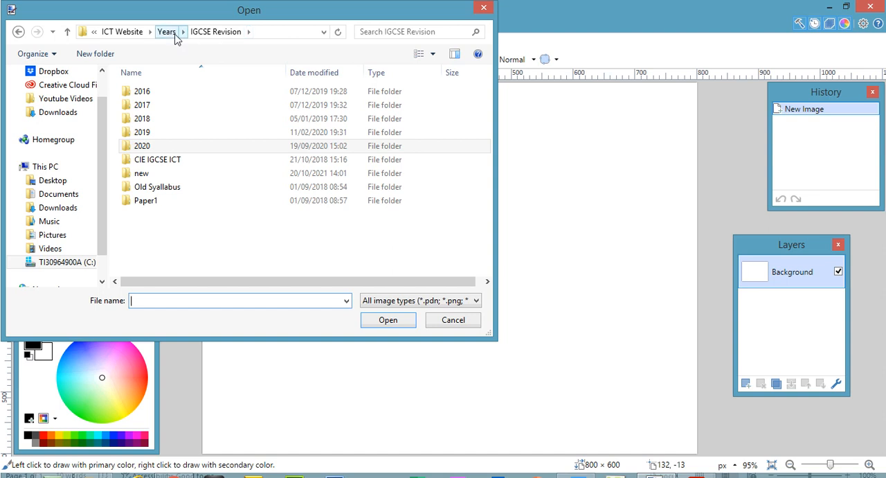
click(58, 198)
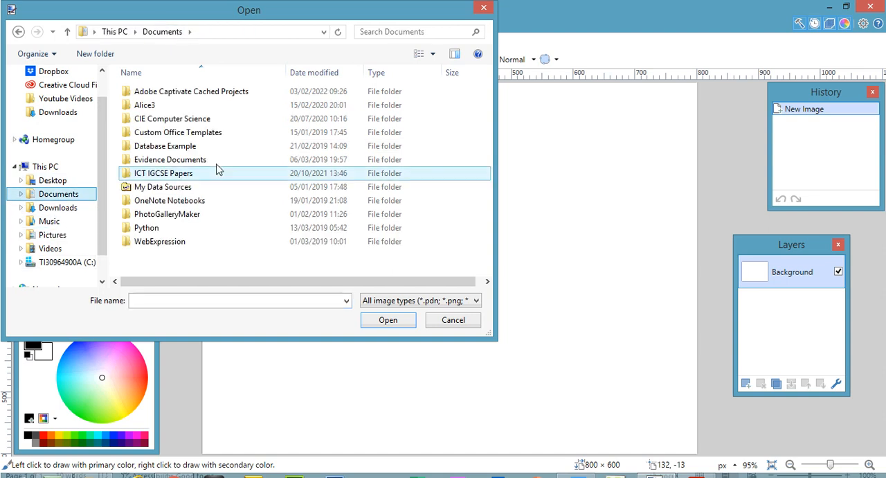
- Open j2132diver.jpg from the ump folder under ICT IGCSE Papers, 2021, Paper3, s32, 0417_s21_sf_32
click(186, 175)
double_click(186, 175)
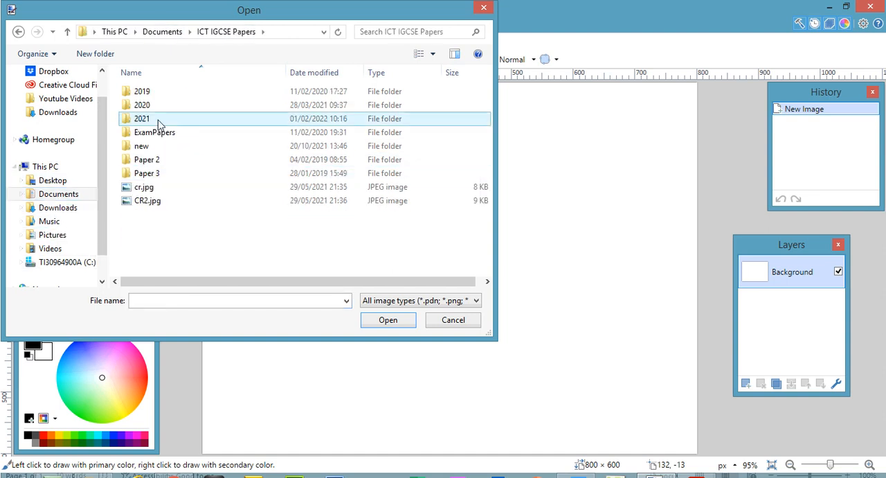
double_click(159, 119)
click(157, 136)
double_click(157, 137)
click(158, 111)
double_click(154, 111)
click(155, 97)
double_click(155, 97)
click(157, 95)
double_click(158, 95)
click(236, 102)
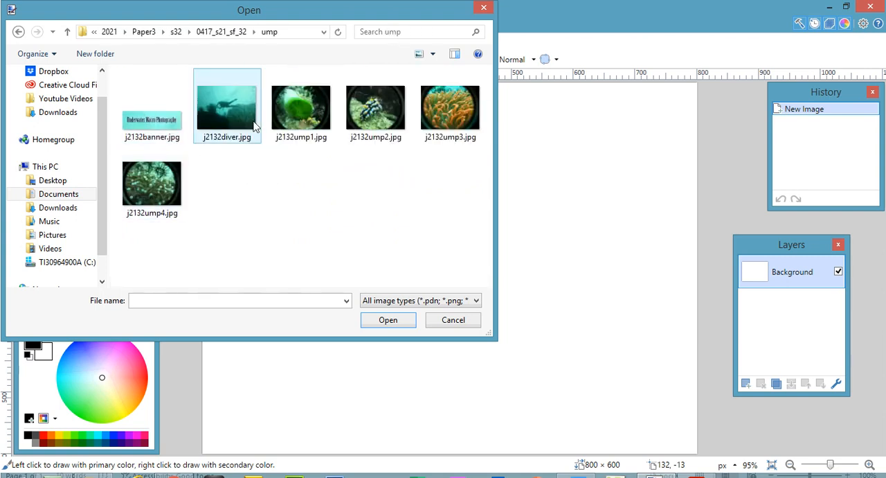
double_click(236, 101)
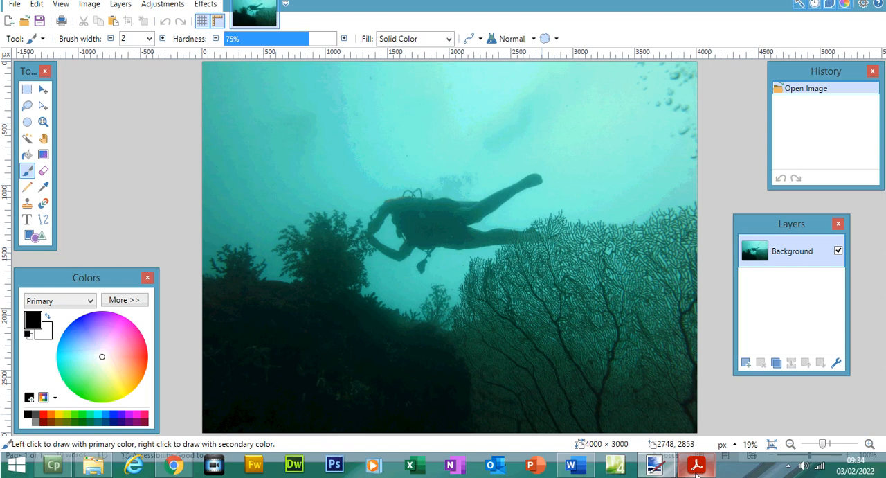
- Switch to the exam paper in Acrobat Reader and check the required crop width and height for the diver image
click(697, 468)
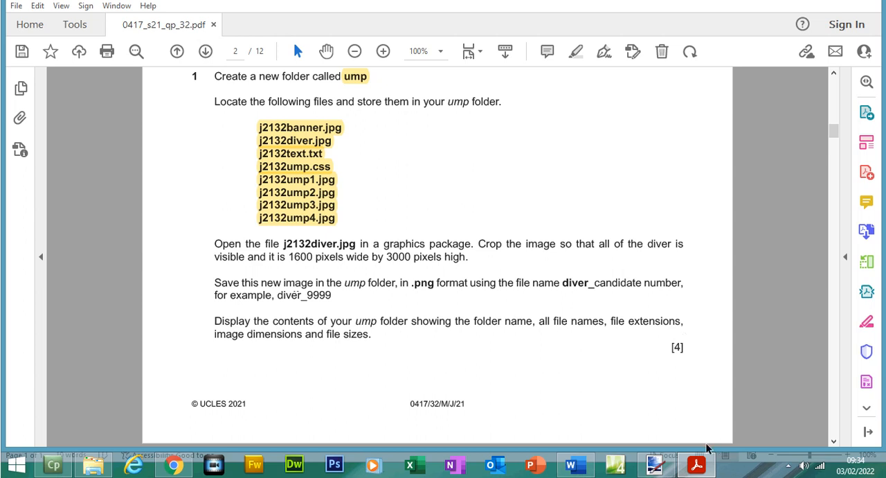
click(702, 465)
click(703, 466)
drag(291, 257, 455, 259)
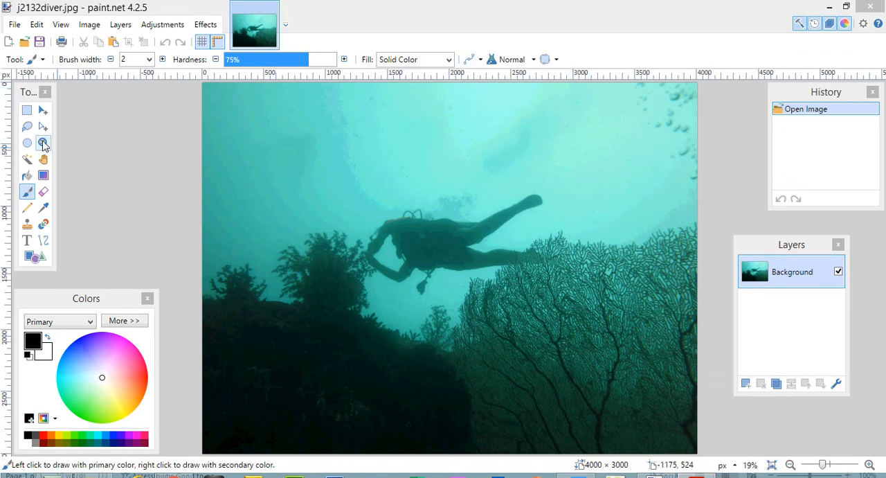
- Select a rectangle of about 1879 by 2980 pixels around the whole diver and crop the image to it
click(28, 111)
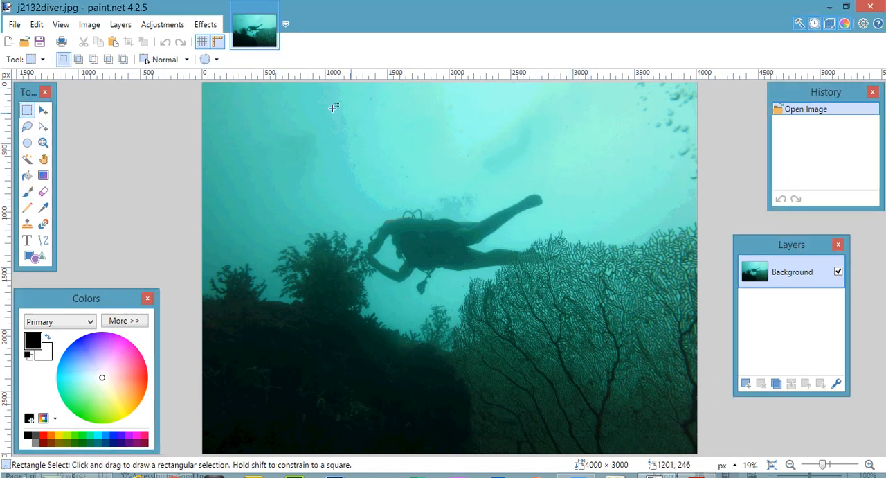
drag(334, 87, 565, 433)
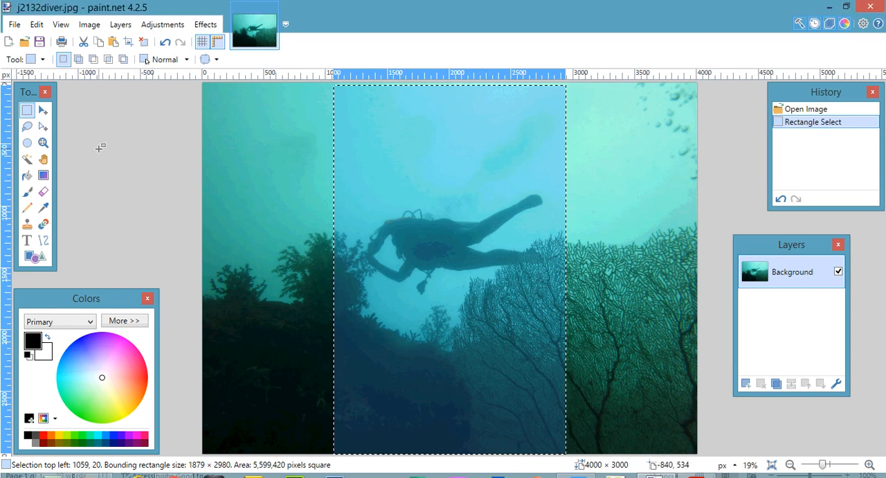
click(91, 26)
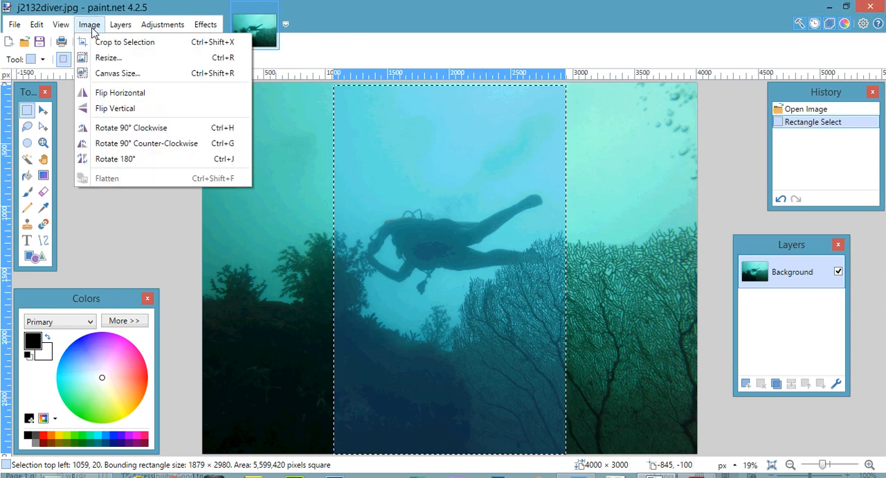
click(111, 43)
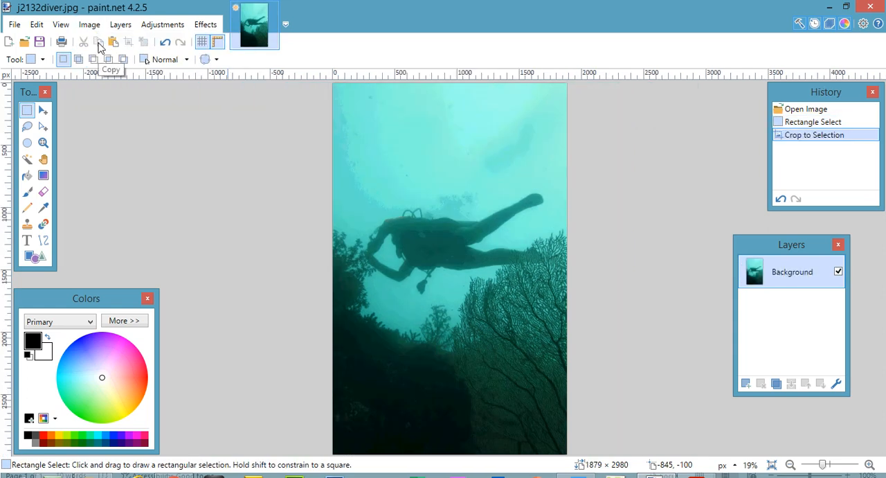
- Open the resize settings for the cropped image and check the required pixel dimensions in the exam paper in Acrobat Reader
click(98, 30)
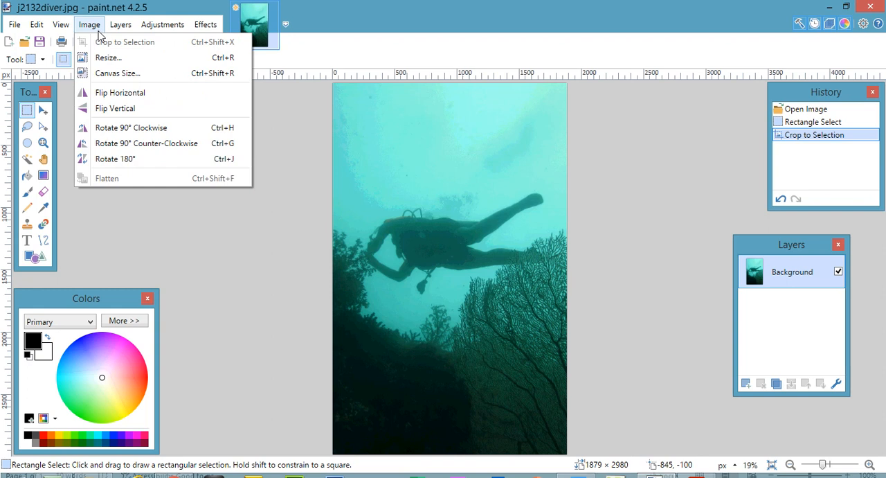
click(107, 57)
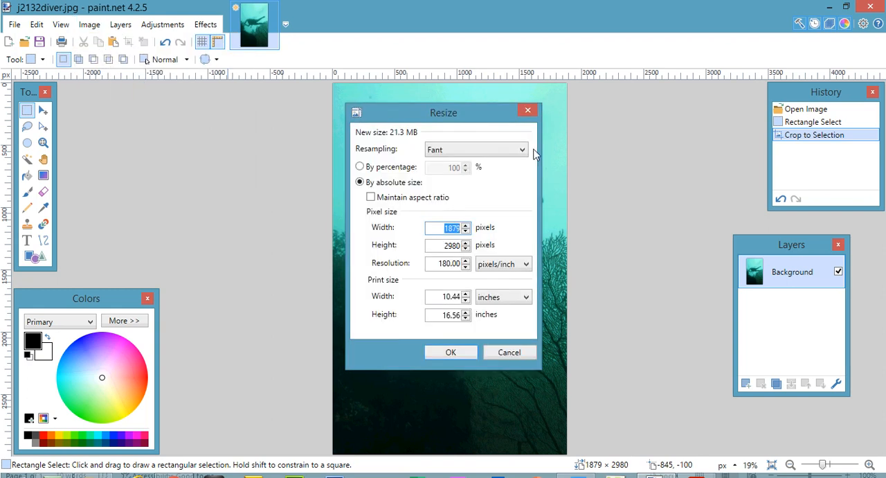
drag(445, 104, 656, 105)
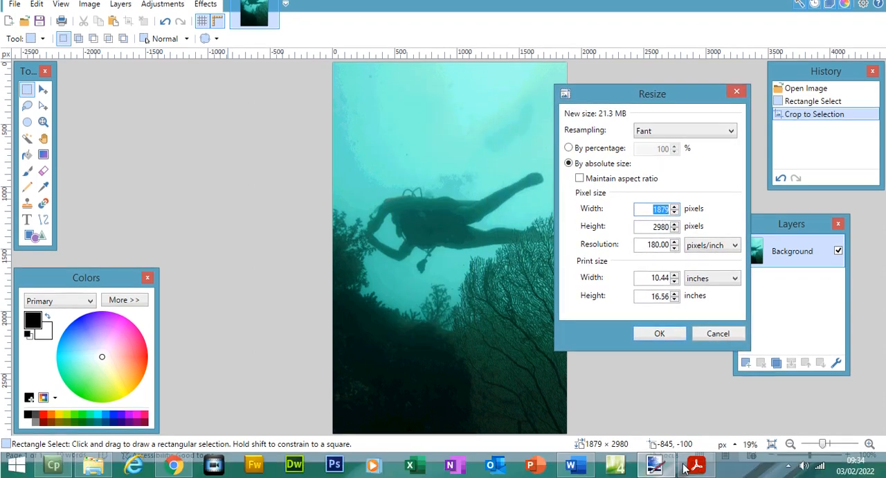
click(697, 466)
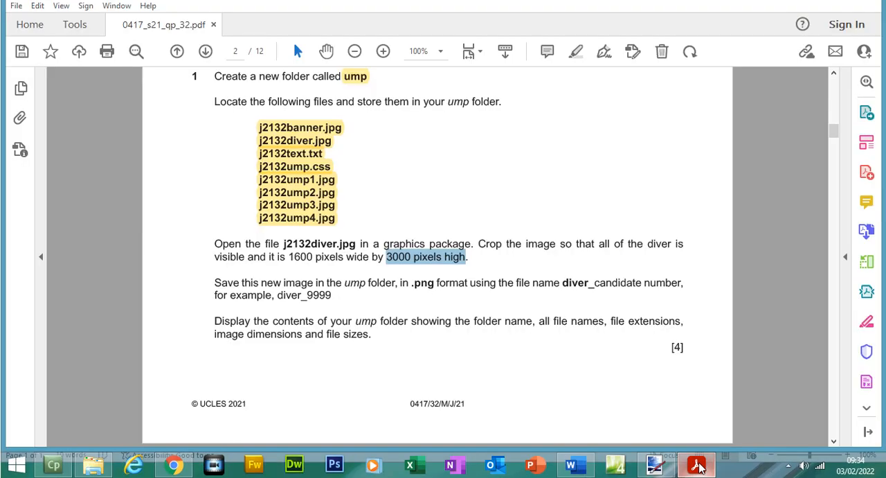
click(698, 466)
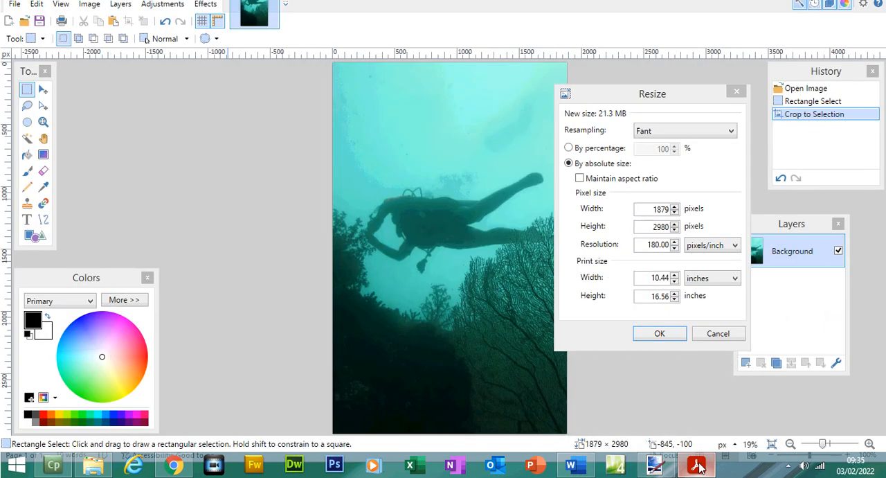
click(698, 467)
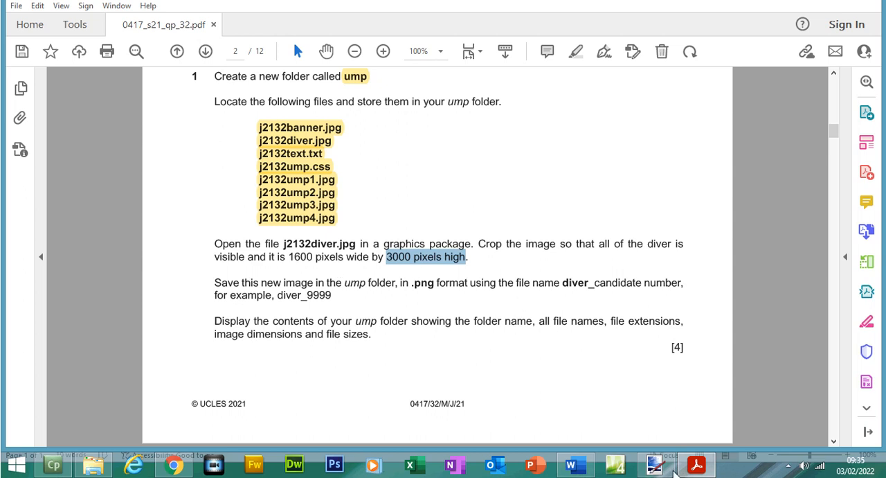
click(696, 466)
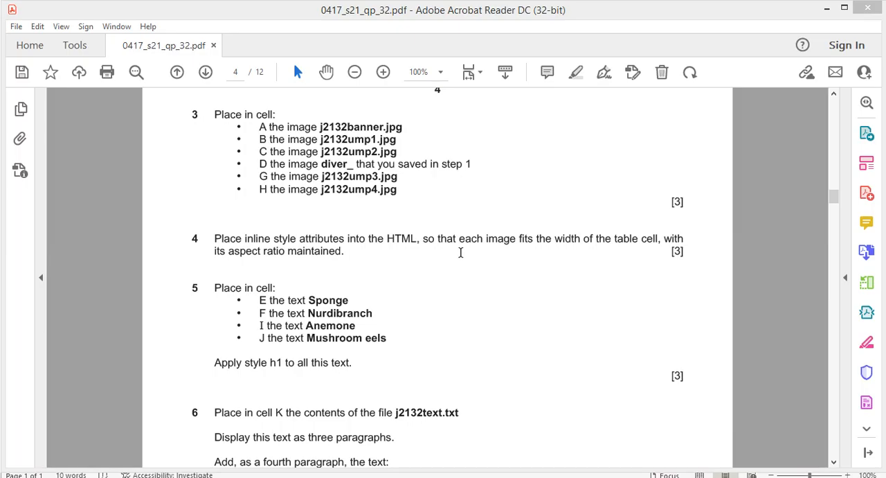
- Examine which images question 3 of the exam paper assigns to each cell and locate those cells in the table diagram
click(460, 252)
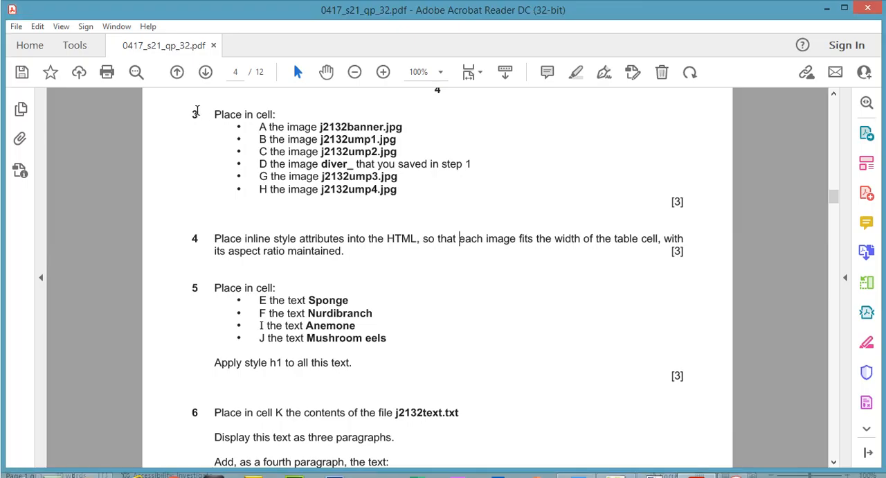
click(196, 113)
drag(833, 196, 833, 176)
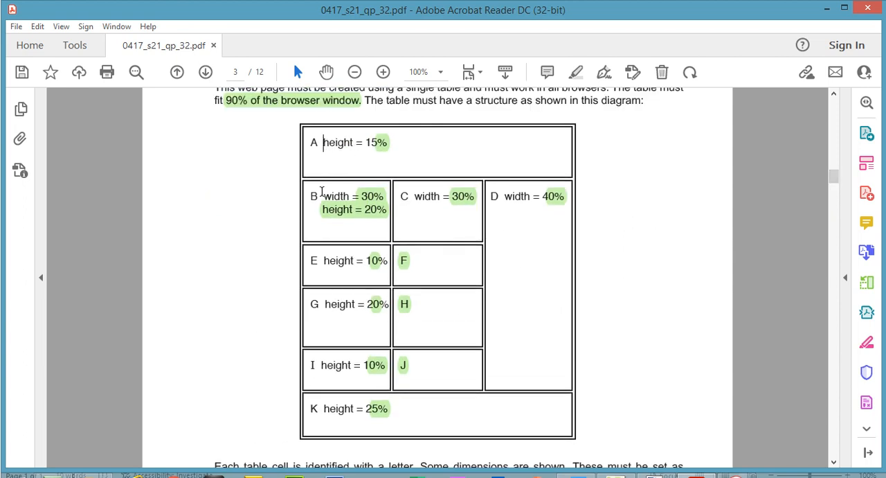
drag(409, 196, 417, 200)
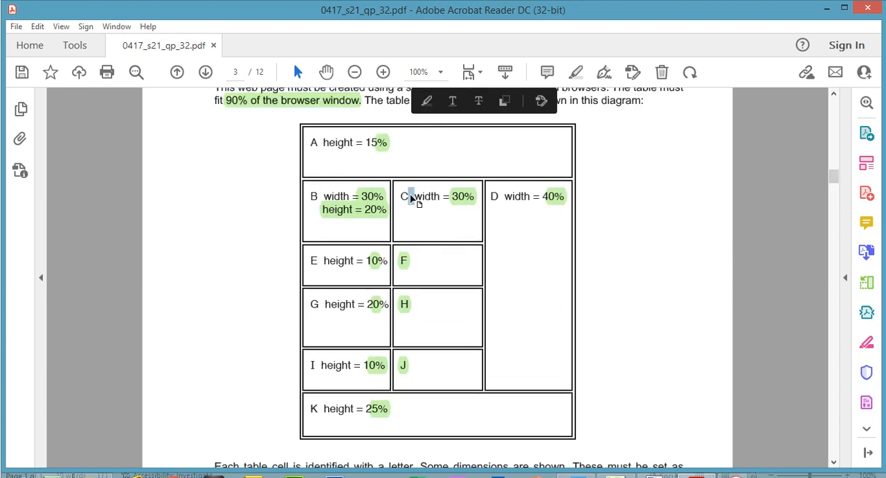
click(500, 203)
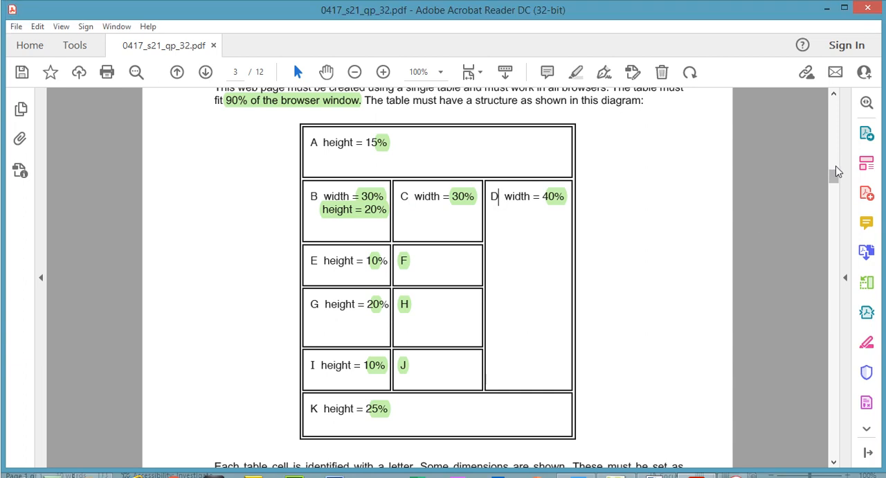
scroll(835, 178, down, 3)
drag(835, 180, 838, 193)
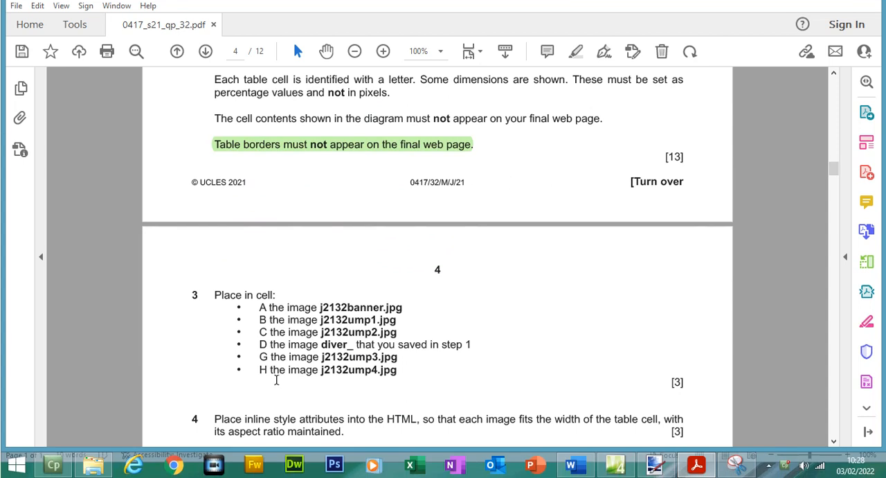
drag(331, 343, 336, 345)
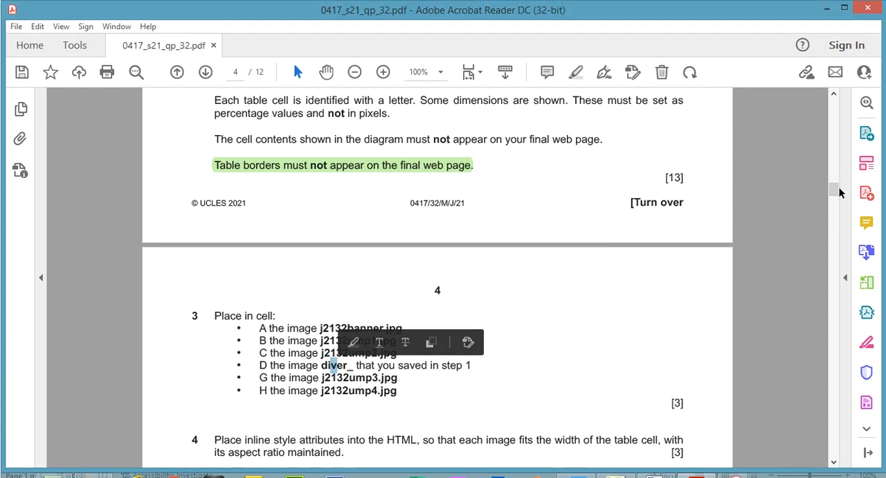
drag(838, 171, 835, 179)
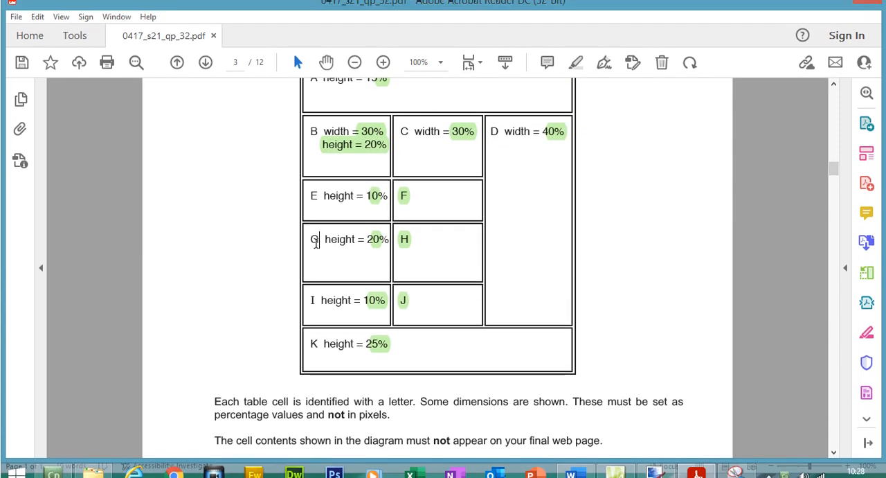
double_click(407, 239)
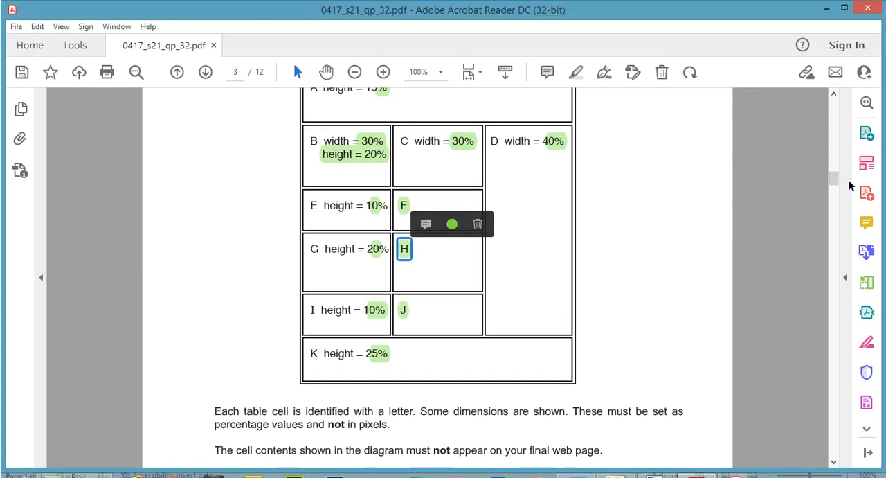
drag(834, 181, 839, 198)
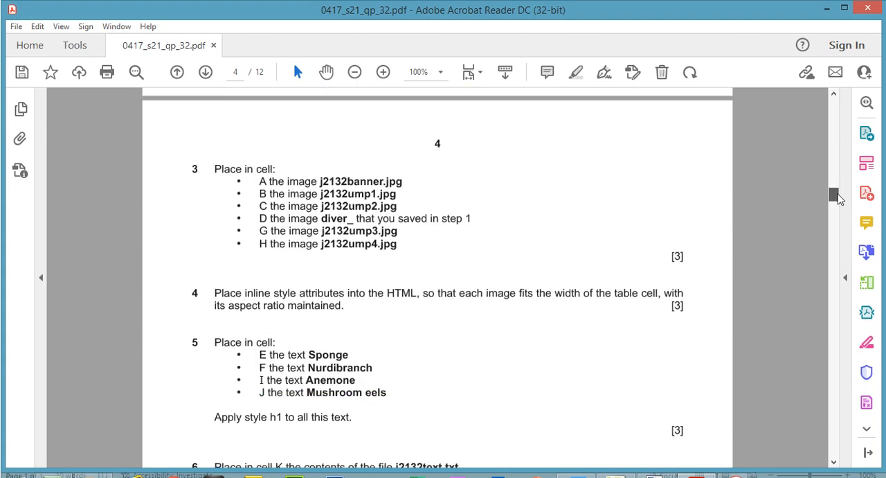
- Read questions 4 to 7 on image styling, cell text and the stylesheet, and return to the banner image instruction in question 3
mouse_move(839, 199)
mouse_down()
mouse_move(839, 211)
mouse_move(837, 199)
mouse_up()
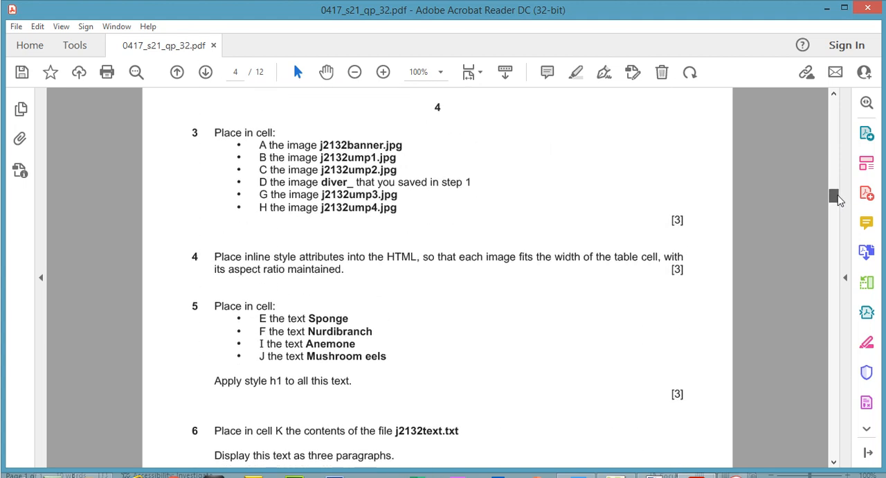
click(381, 72)
click(355, 72)
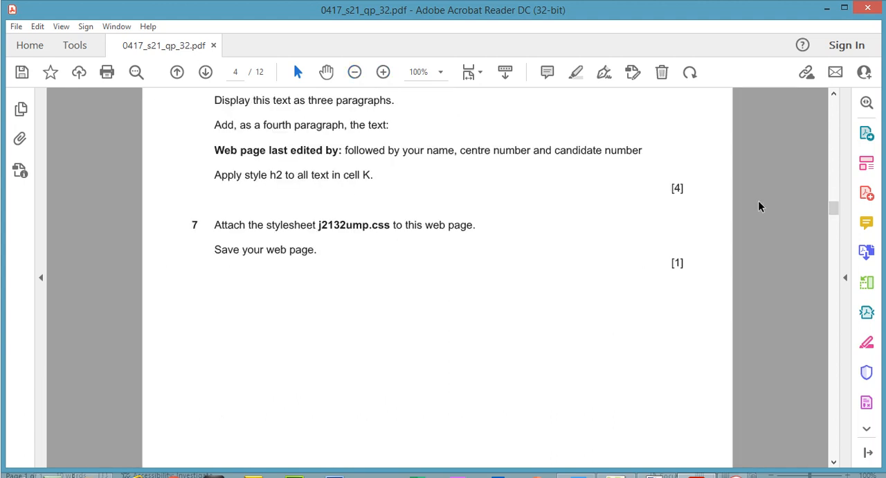
mouse_move(838, 208)
mouse_down()
mouse_move(837, 197)
mouse_move(838, 232)
mouse_move(838, 193)
mouse_up()
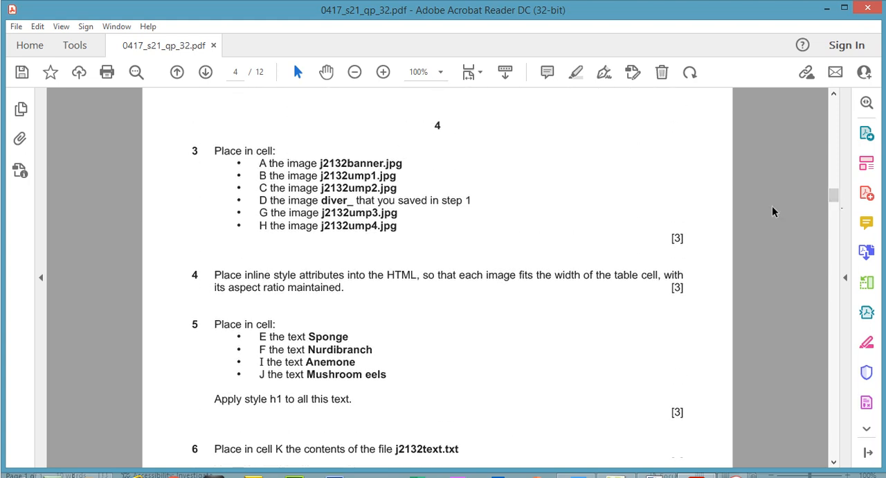
mouse_move(838, 204)
mouse_down()
mouse_move(836, 187)
mouse_move(836, 200)
mouse_up()
drag(347, 236, 374, 234)
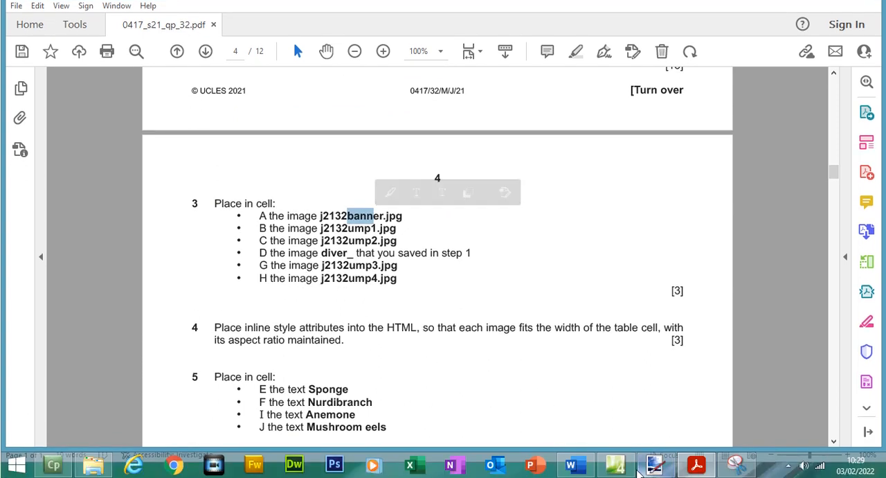
- Switch to Expression Web and start inserting a picture from file into the top cell of the ump.html table
click(654, 465)
click(388, 112)
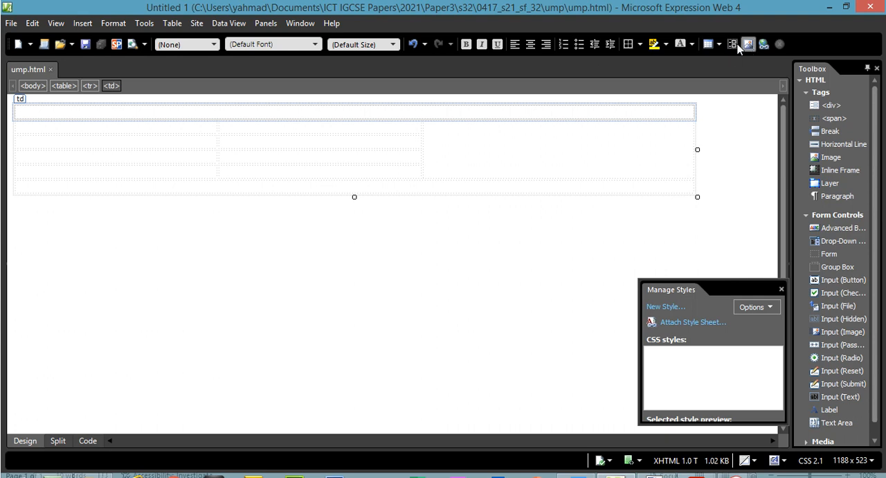
click(77, 26)
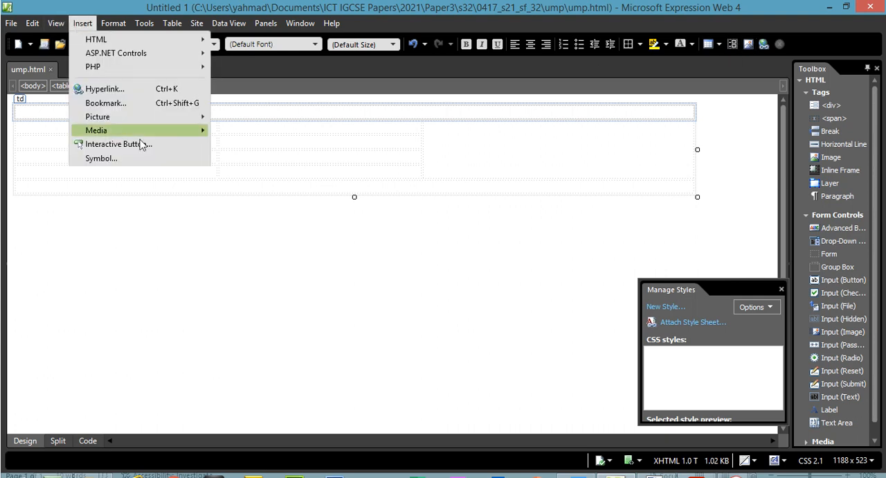
mouse_move(169, 118)
click(237, 118)
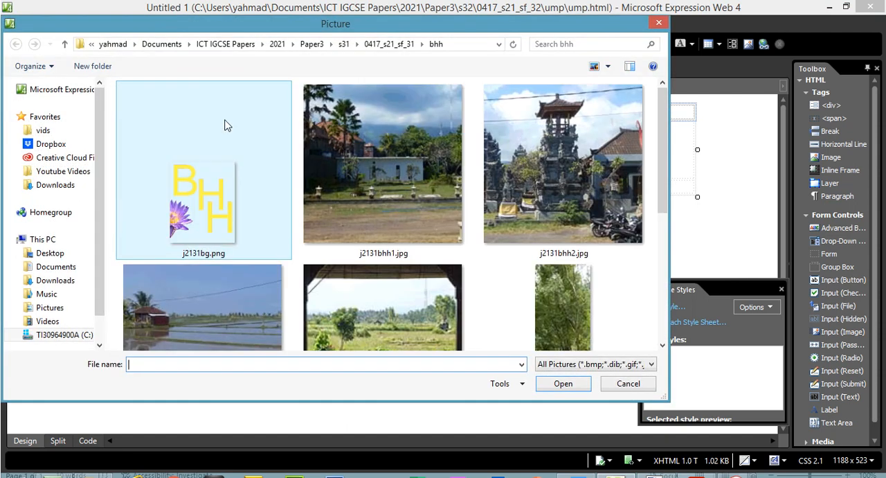
- Insert j2132banner.jpg from the ump folder under s32, 0417_s21_sf_32, with the alternate text "banner"
click(311, 43)
double_click(137, 117)
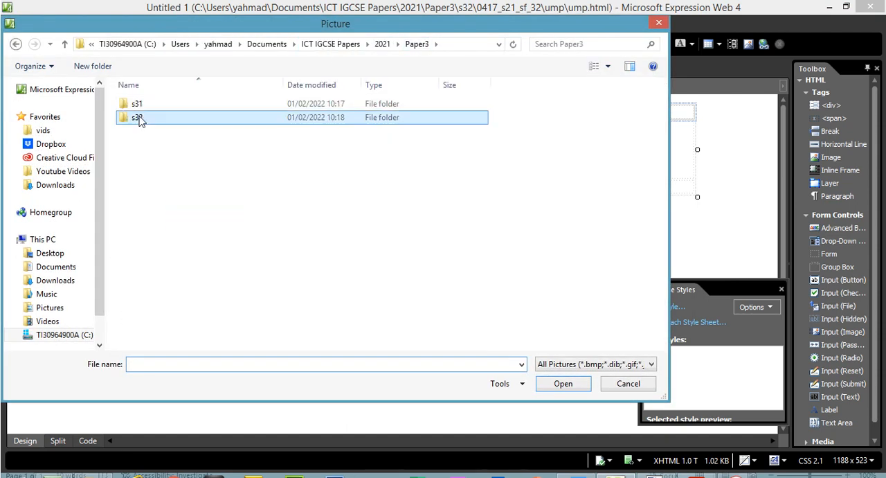
double_click(141, 107)
double_click(142, 109)
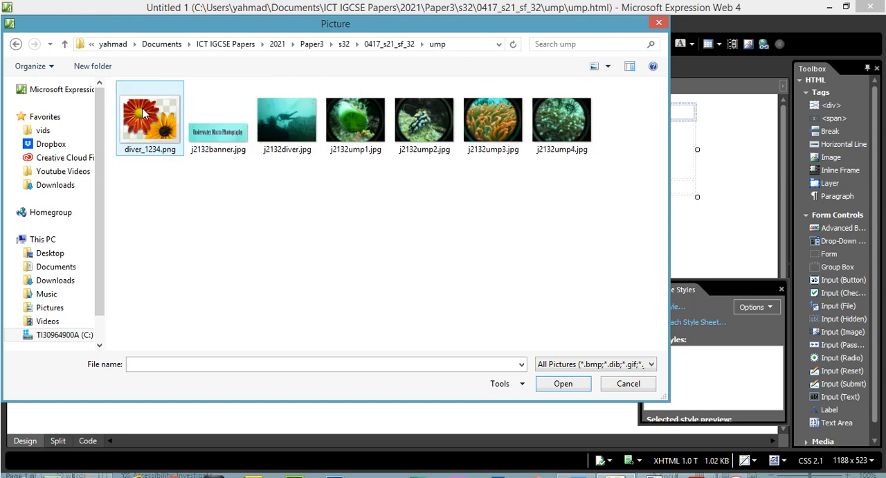
double_click(227, 136)
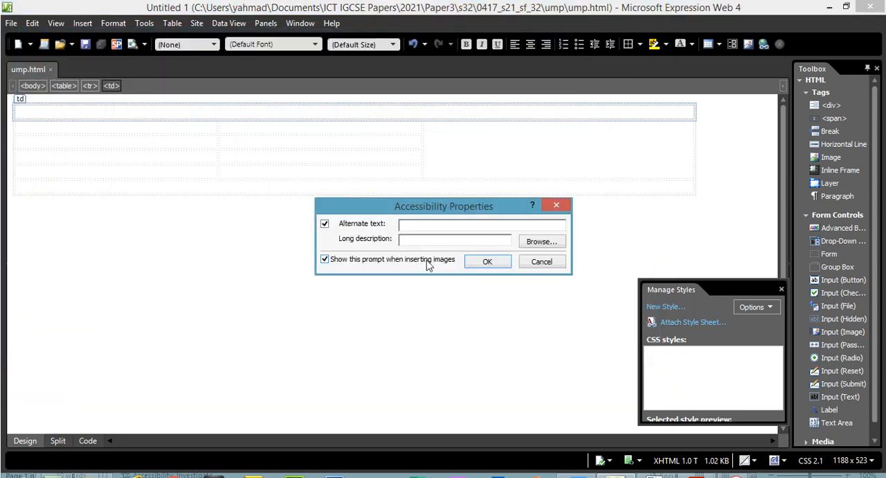
text(banner)
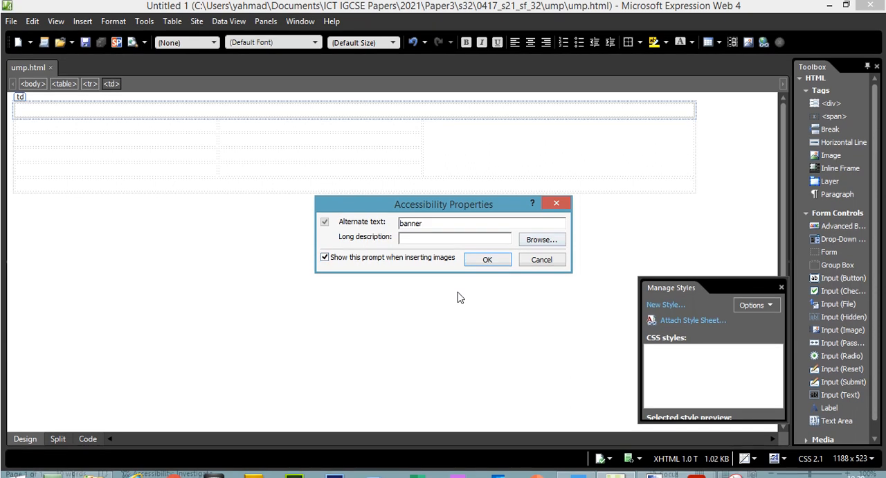
click(487, 263)
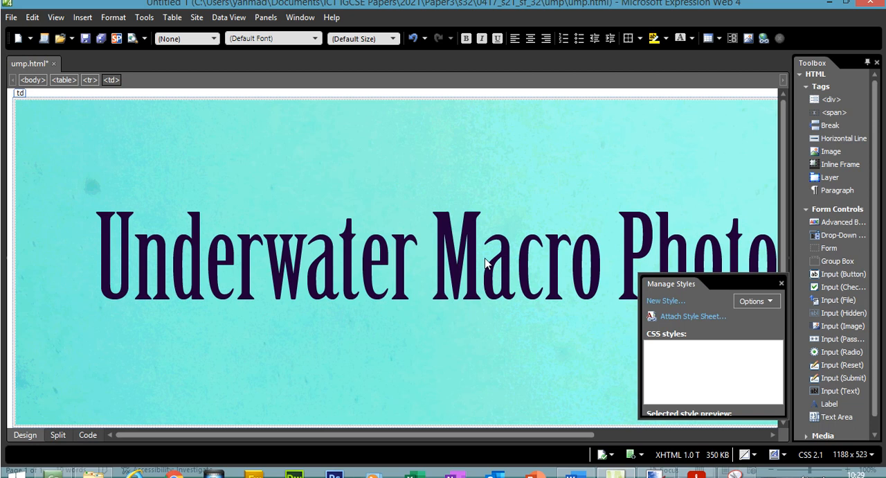
- Preview ump.html in the browser, view the banner in a maximized window, and close the preview
click(11, 22)
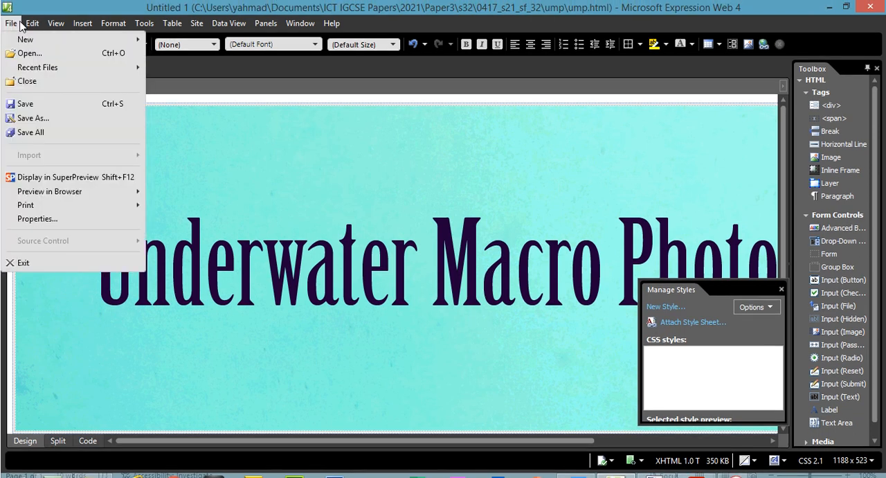
mouse_move(7, 25)
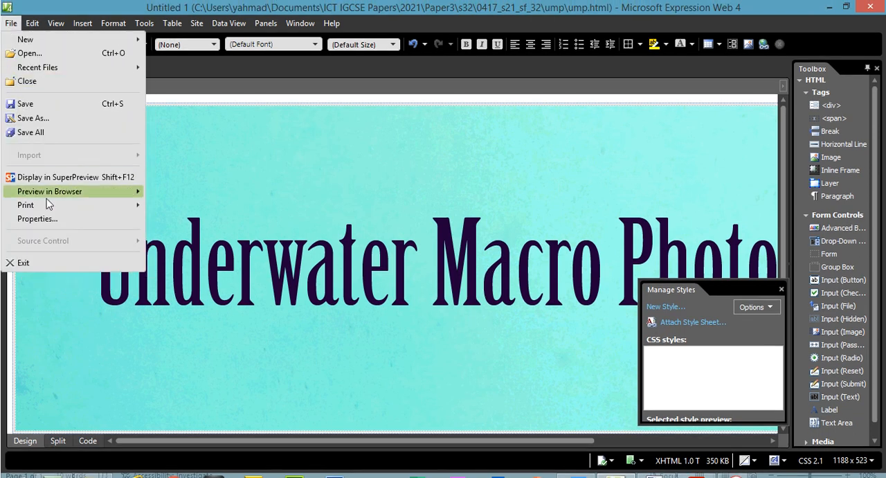
mouse_move(59, 192)
click(168, 194)
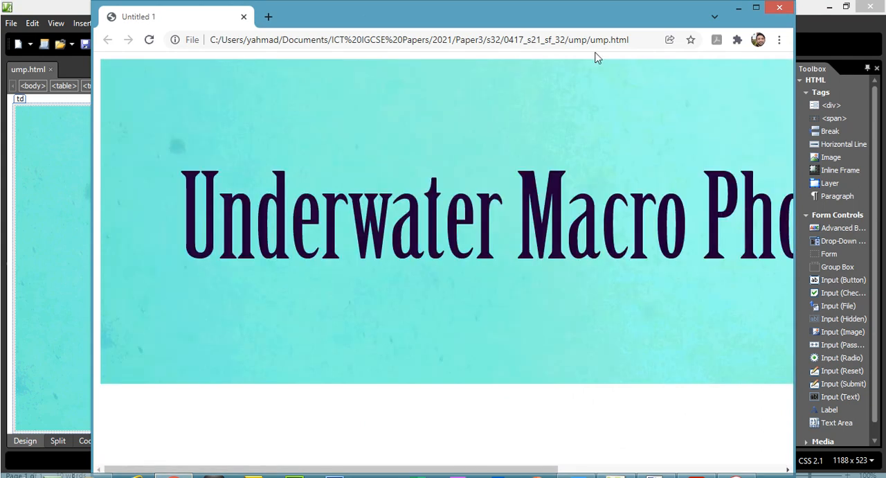
click(756, 8)
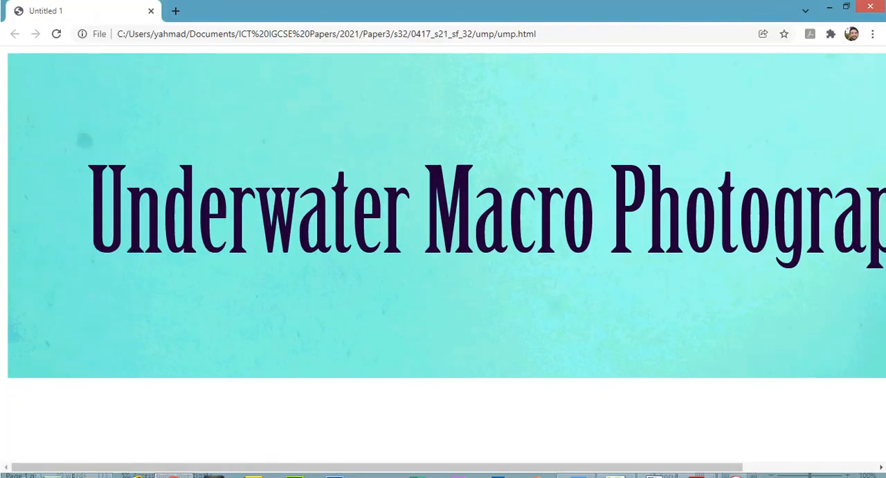
click(870, 7)
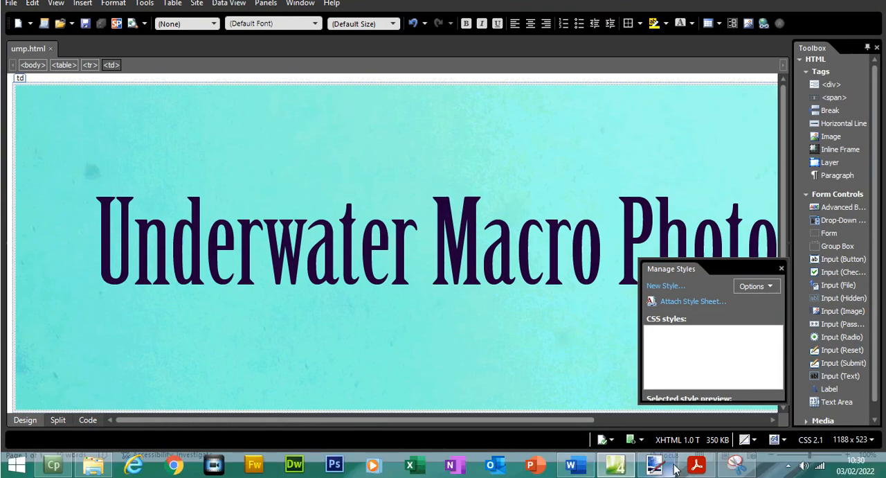
- Switch to the exam paper PDF and review question 3's image list and question 4's inline style instruction
click(697, 465)
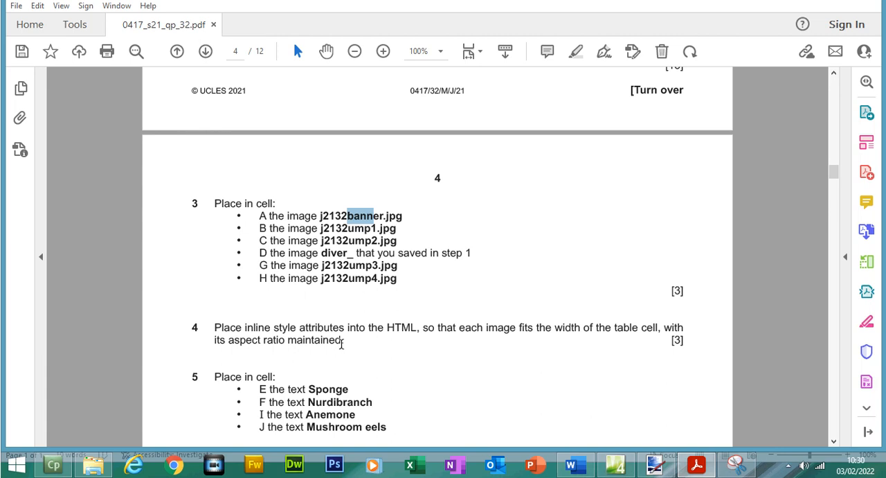
drag(321, 325, 344, 340)
drag(319, 215, 374, 254)
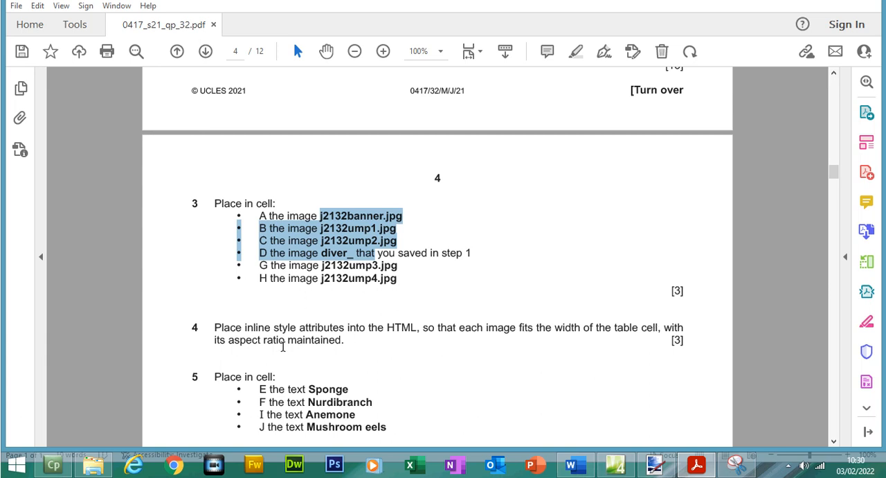
- Switch to Expression Web and examine the banner image tag and its attributes in the code of ump.html
click(614, 465)
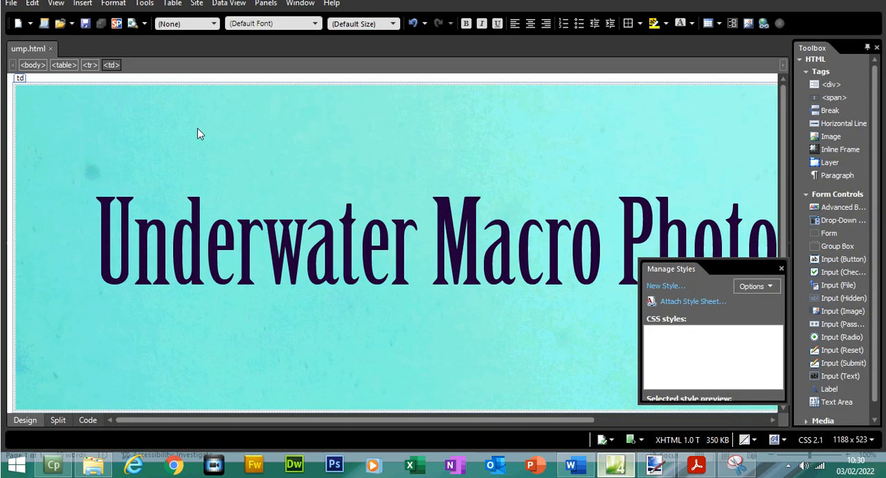
click(88, 420)
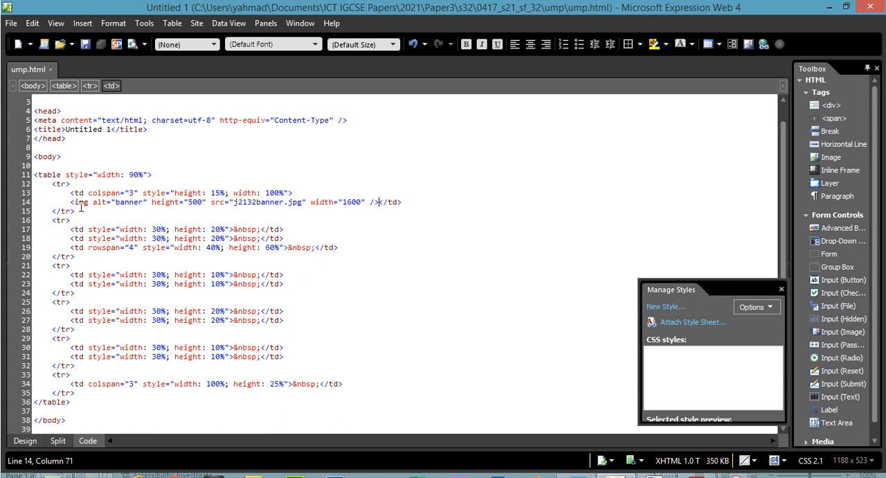
click(81, 205)
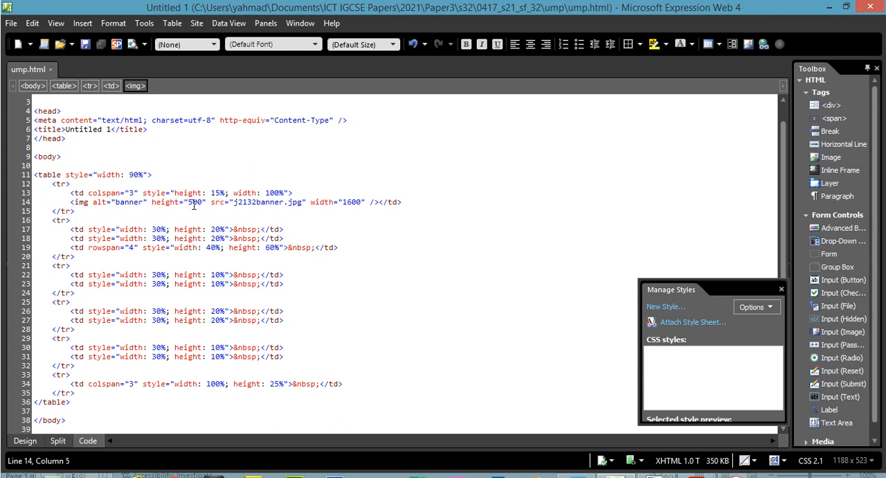
click(372, 202)
click(392, 202)
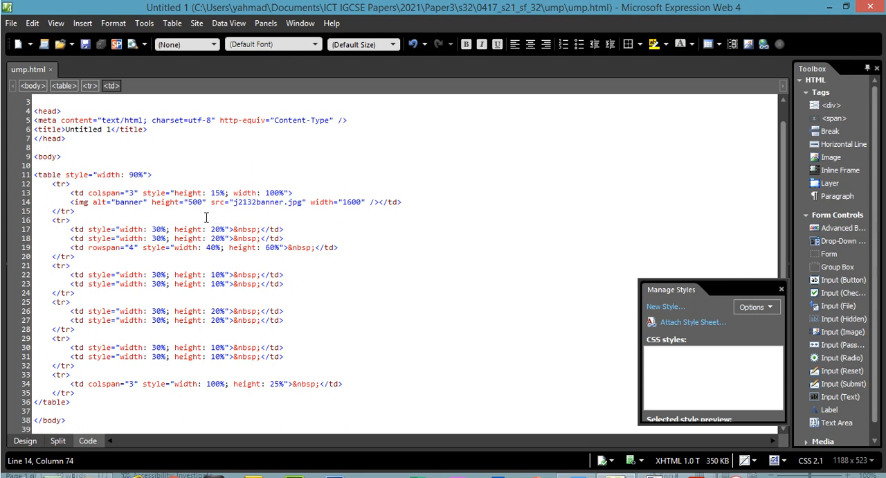
drag(94, 206, 263, 205)
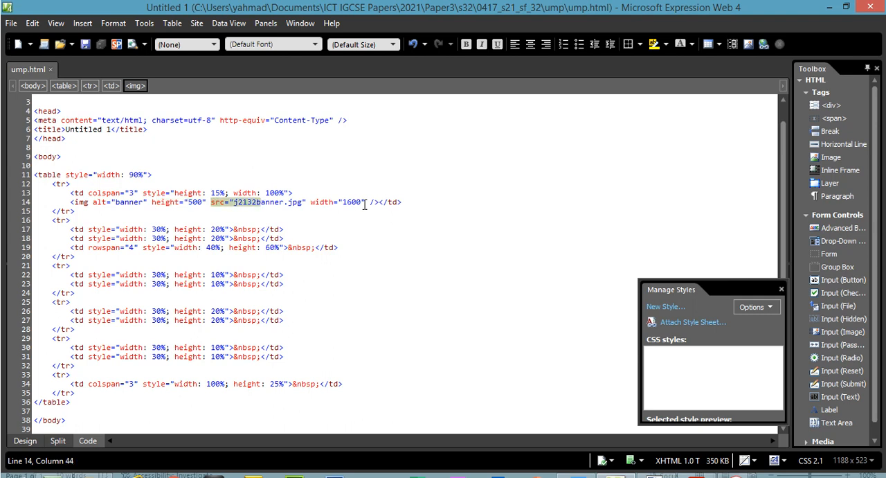
- Add the inline style attribute style="width:100%" to the banner image tag, directly after img
click(88, 202)
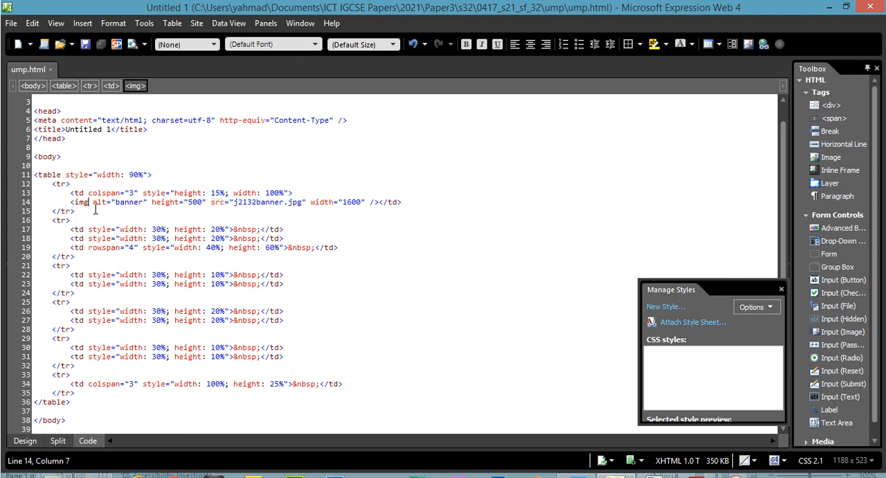
text(sty;e)
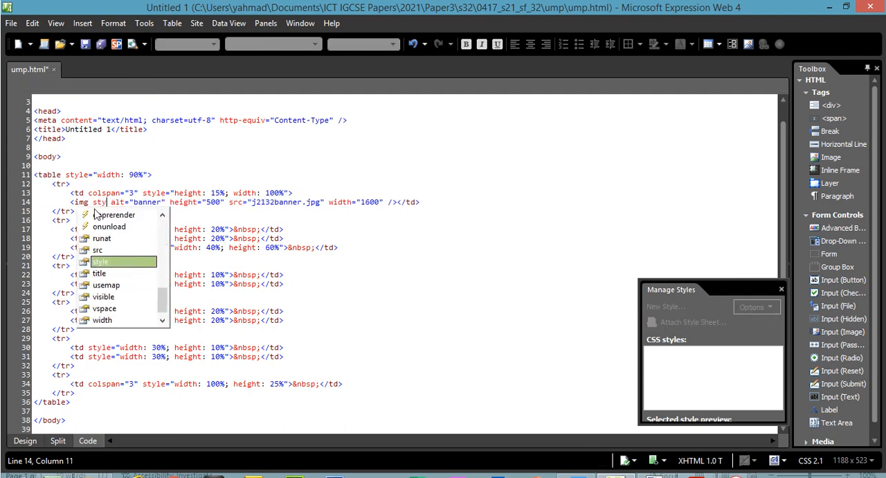
double_click(106, 261)
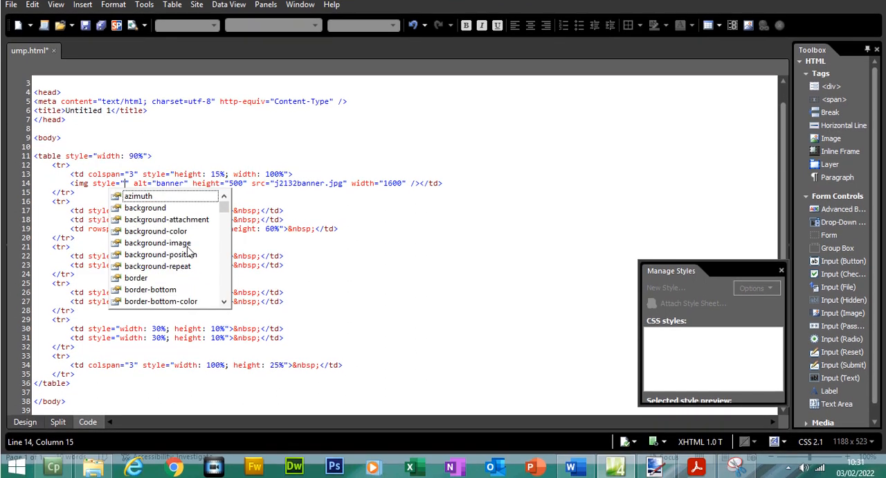
text(wid)
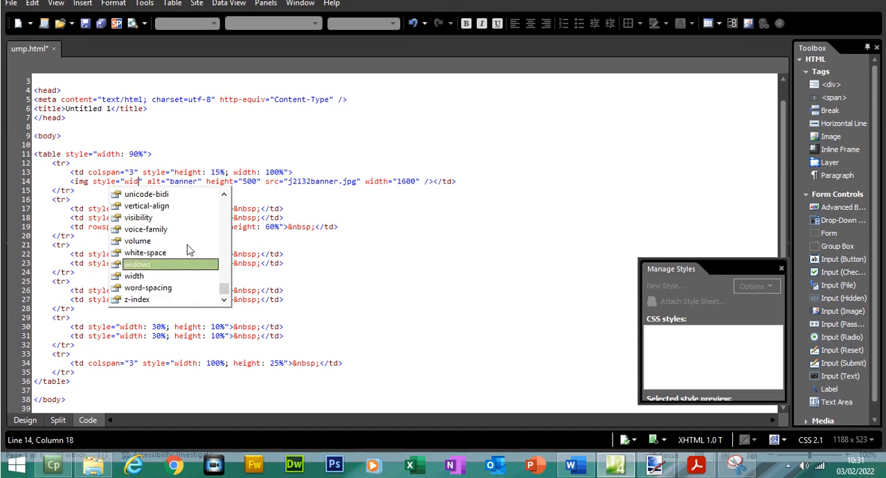
click(131, 277)
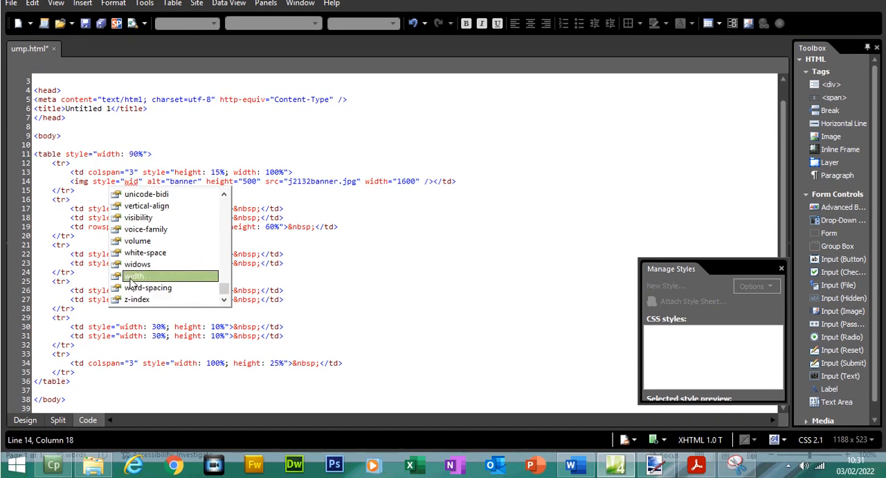
double_click(131, 277)
text(100%)
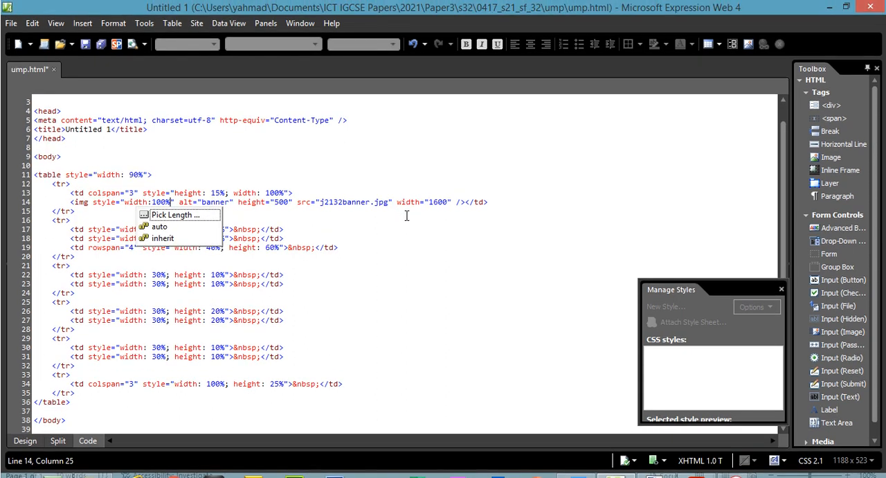
click(406, 195)
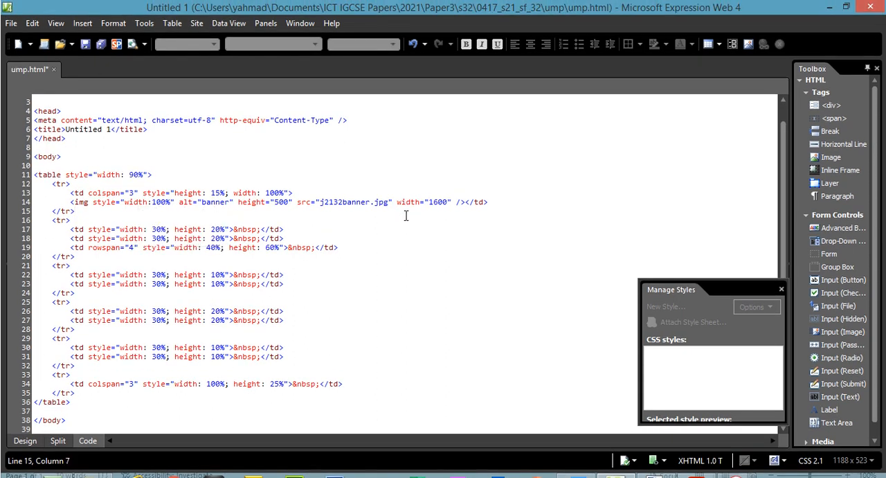
- Save ump.html and preview it in the browser at different window sizes to check the banner
click(11, 23)
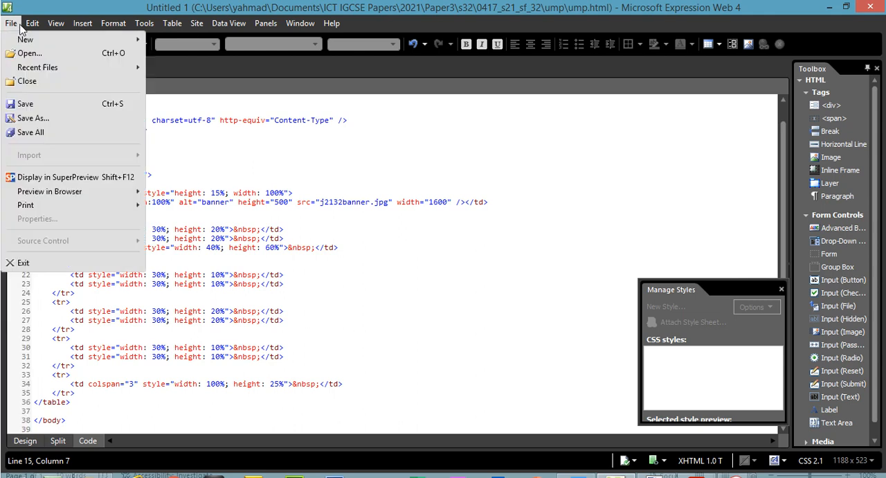
click(29, 107)
click(11, 23)
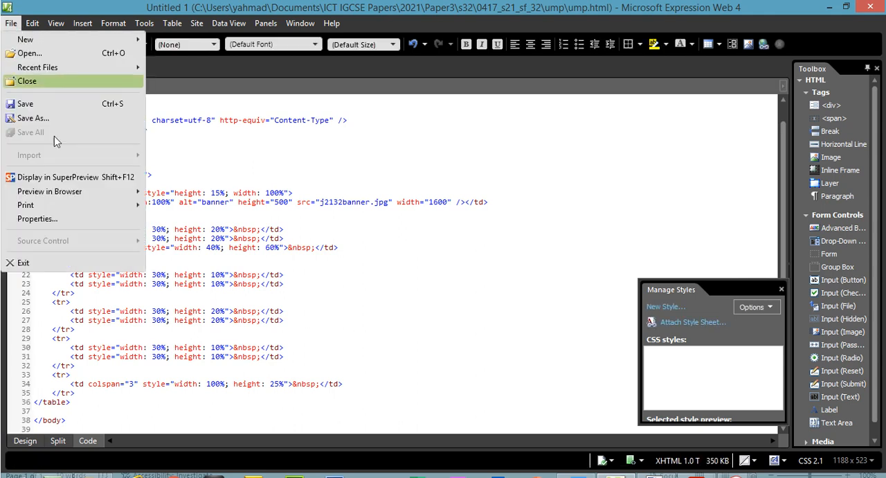
mouse_move(48, 191)
click(182, 193)
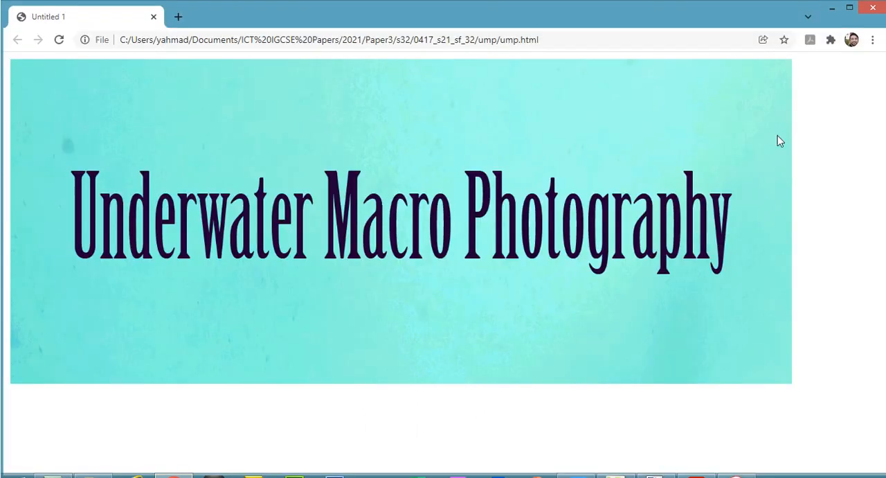
click(850, 9)
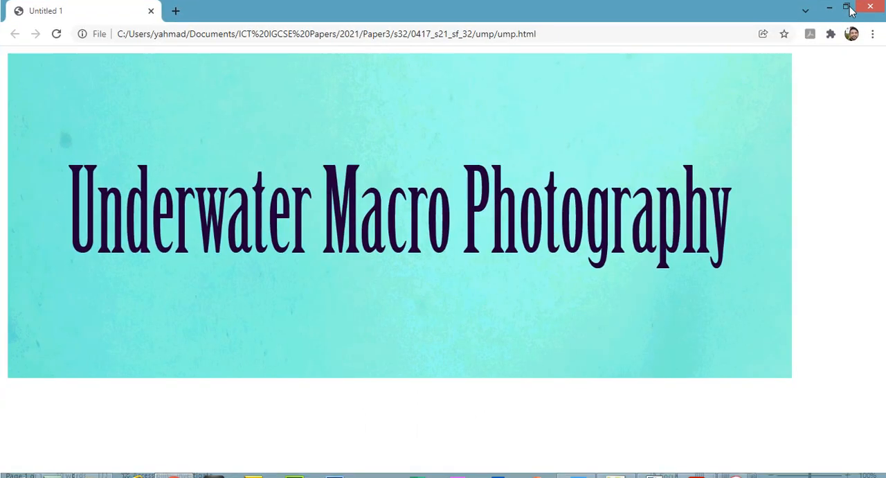
double_click(768, 19)
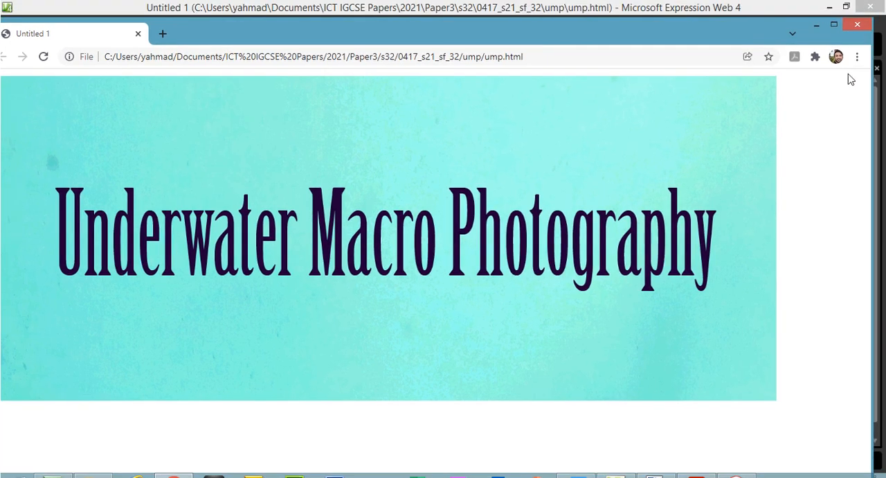
drag(842, 84, 310, 122)
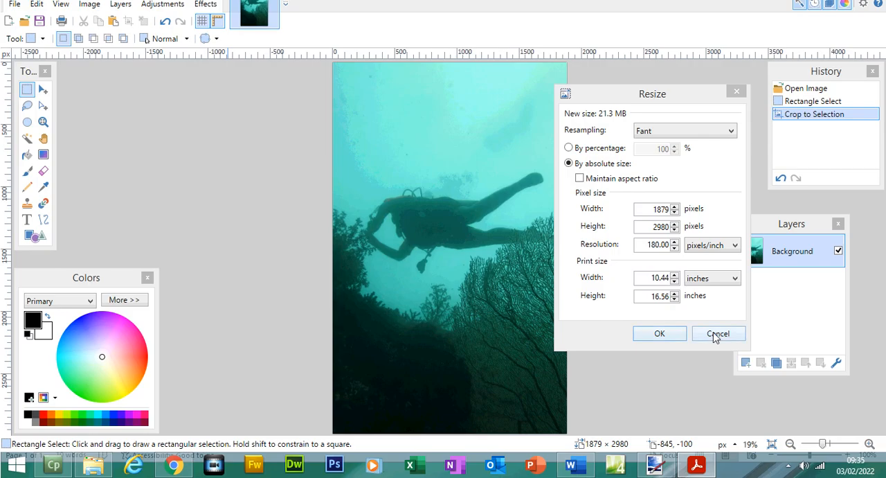
click(717, 335)
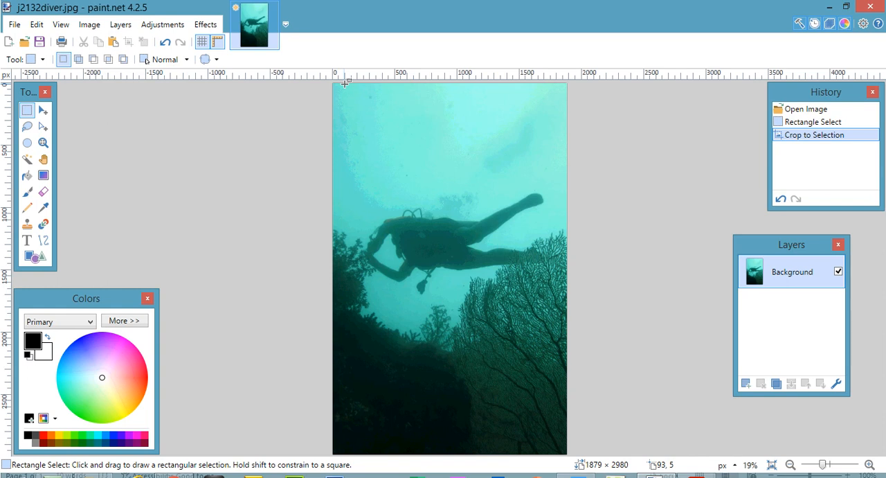
- In paint.net, crop the diver image to a selection of about 1679 × 2980 pixels and check its size in the Resize dialog
drag(345, 88, 556, 434)
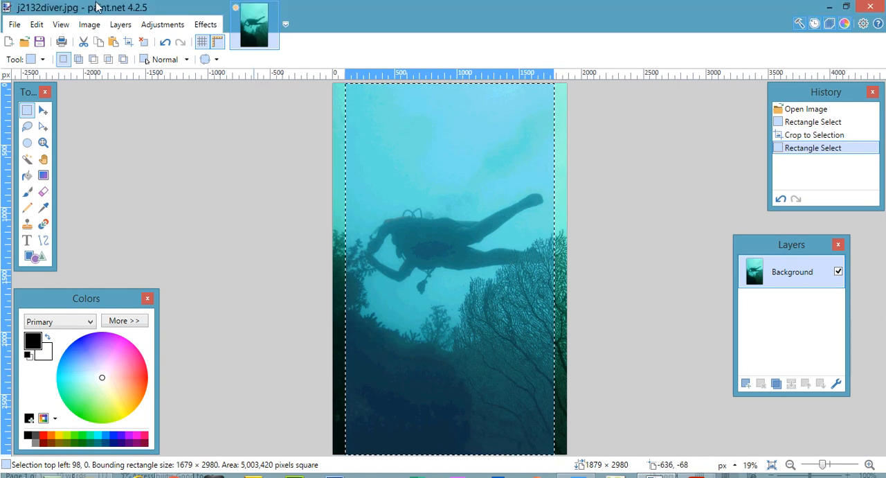
click(89, 3)
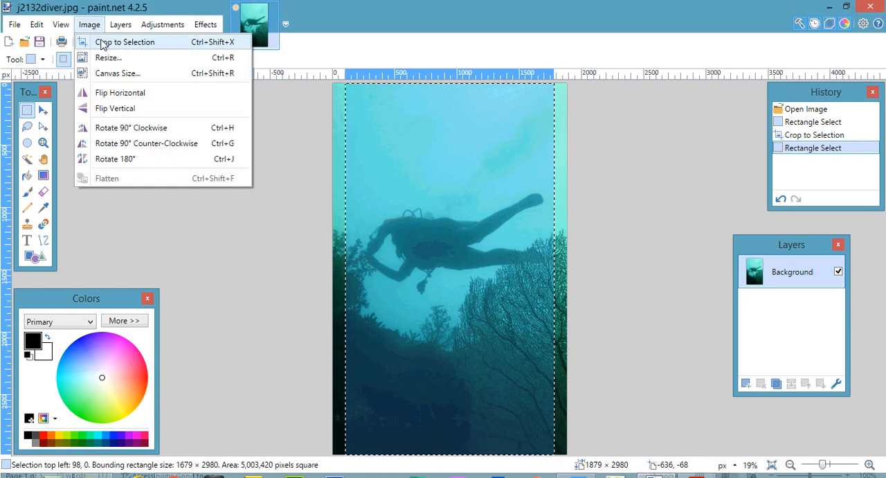
click(100, 20)
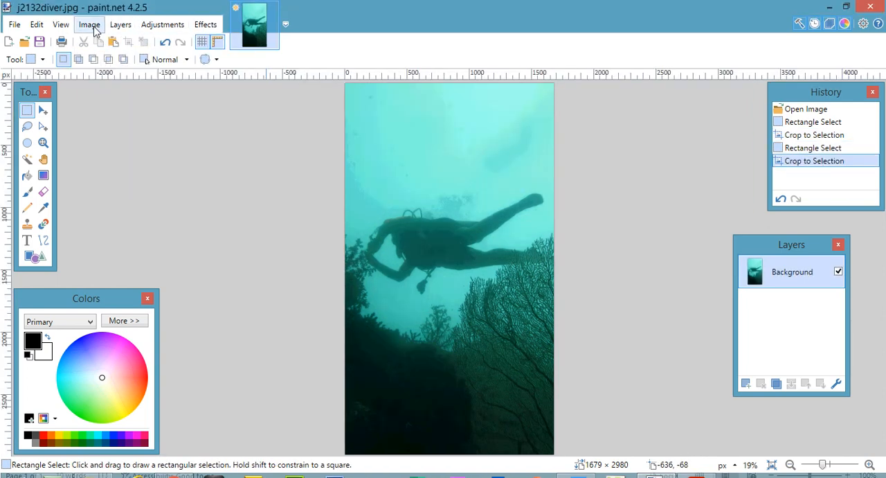
click(90, 24)
click(104, 57)
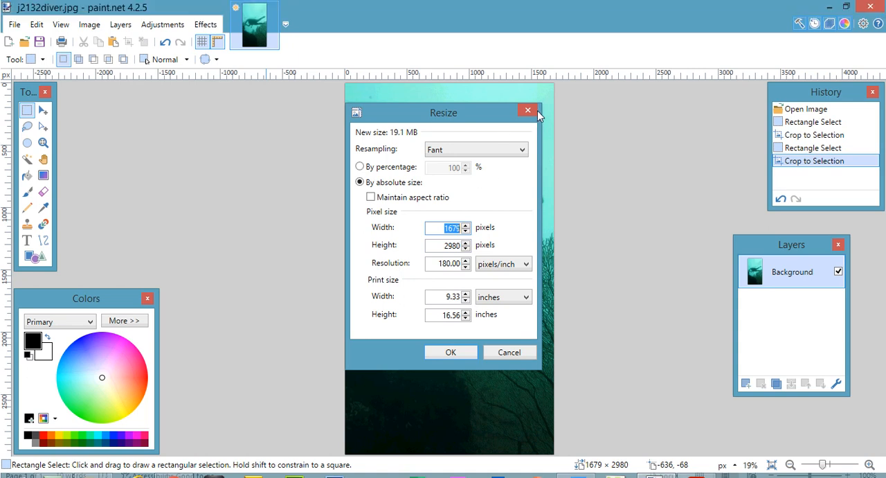
click(528, 111)
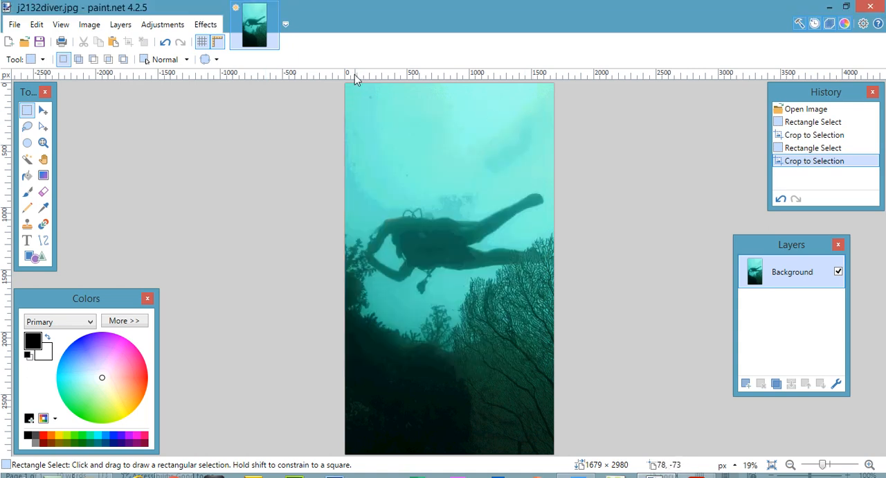
- Crop the diver image further to a selection of about 1611 × 2980 pixels, keeping the whole diver
drag(350, 81, 550, 444)
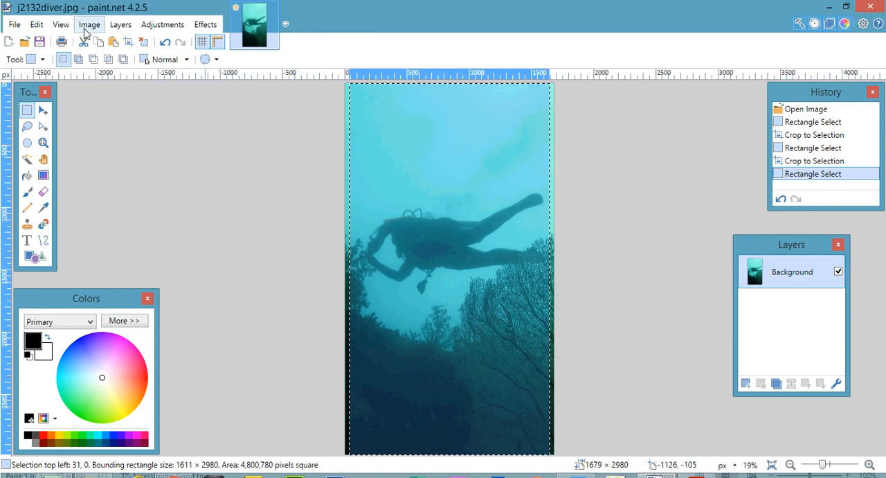
click(84, 28)
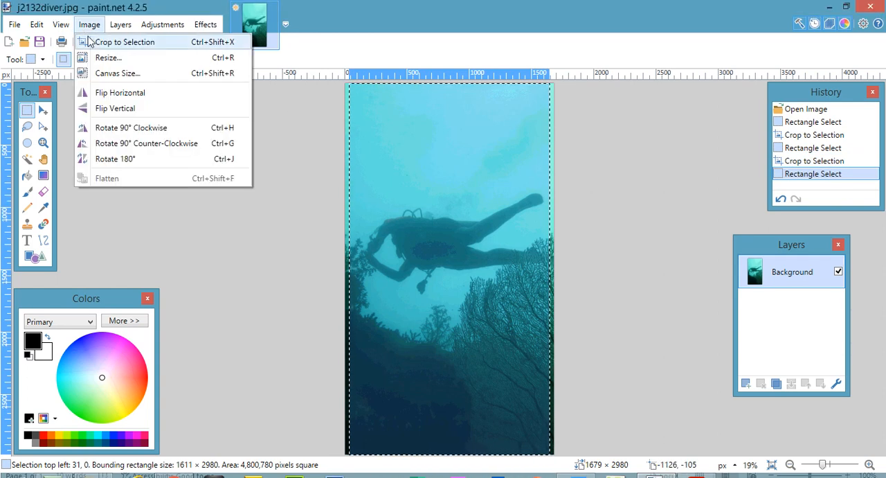
click(92, 40)
- Resize the diver image to 1600 pixels wide by 3000 pixels high, checking the required height in the exam paper
click(87, 25)
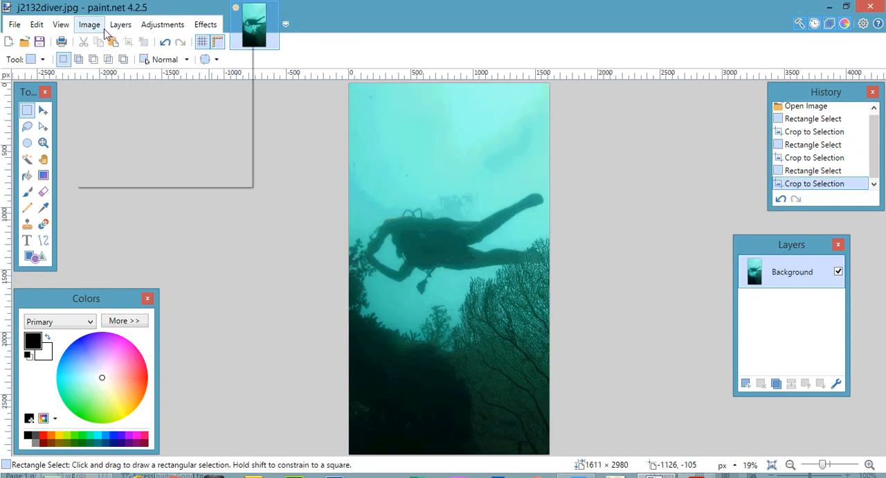
click(100, 56)
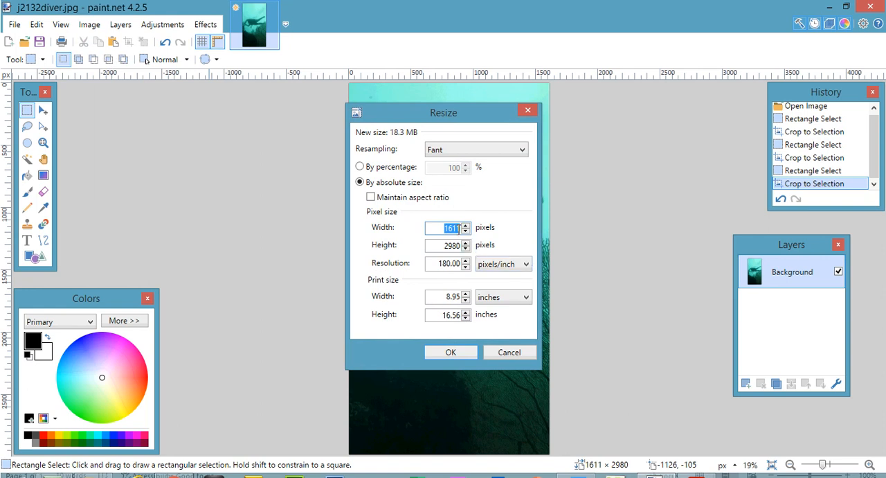
click(462, 228)
key(BackSpace)
key(BackSpace)
text(00)
click(459, 247)
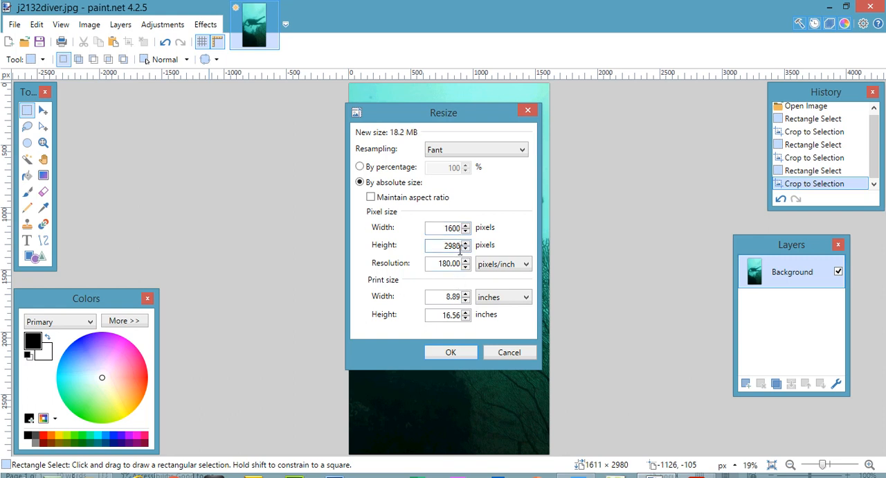
click(697, 466)
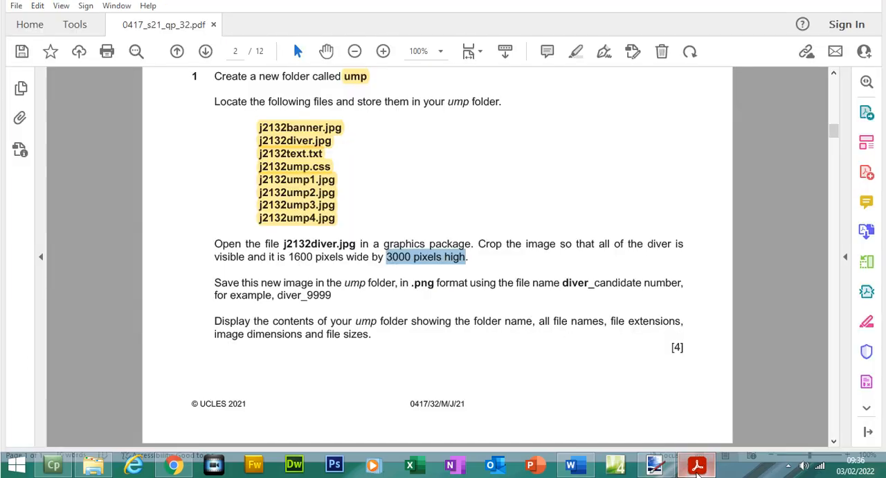
click(697, 466)
double_click(444, 224)
text(3000)
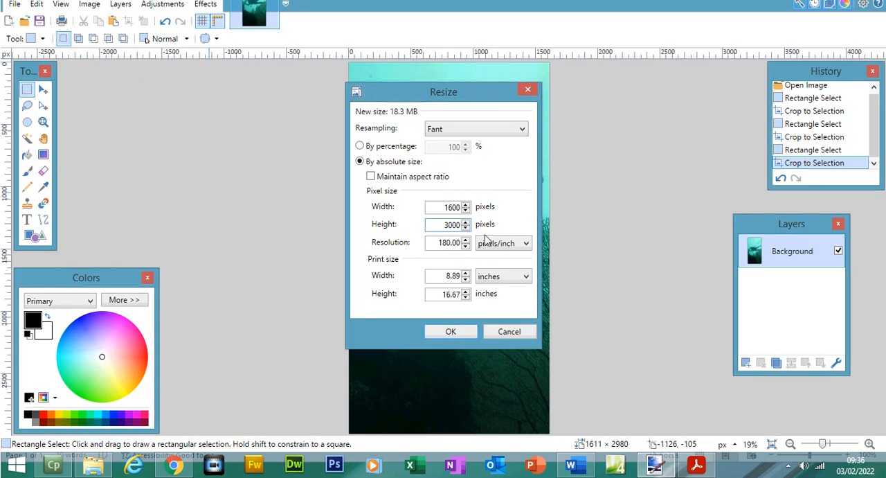
click(451, 332)
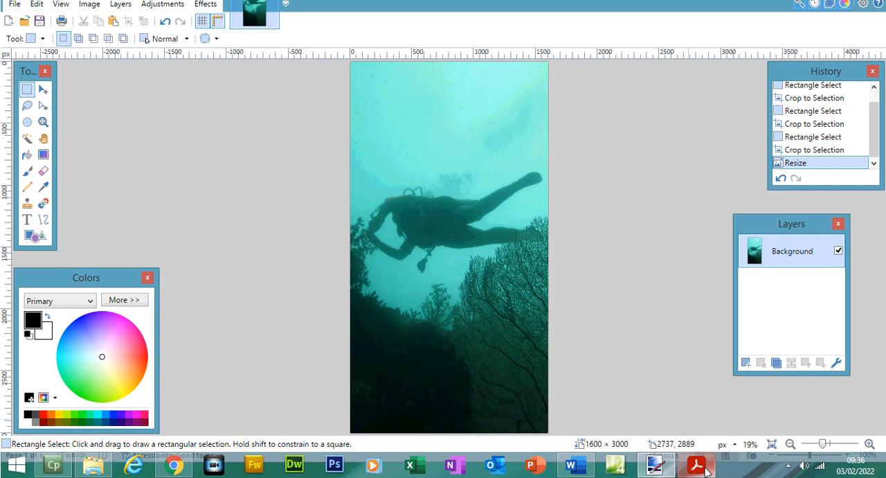
- In the exam paper PDF, highlight "1600 pixels wide by 3000 pixels high" and "Crop the image so that all of the diver is visible"
click(697, 465)
drag(290, 256, 467, 257)
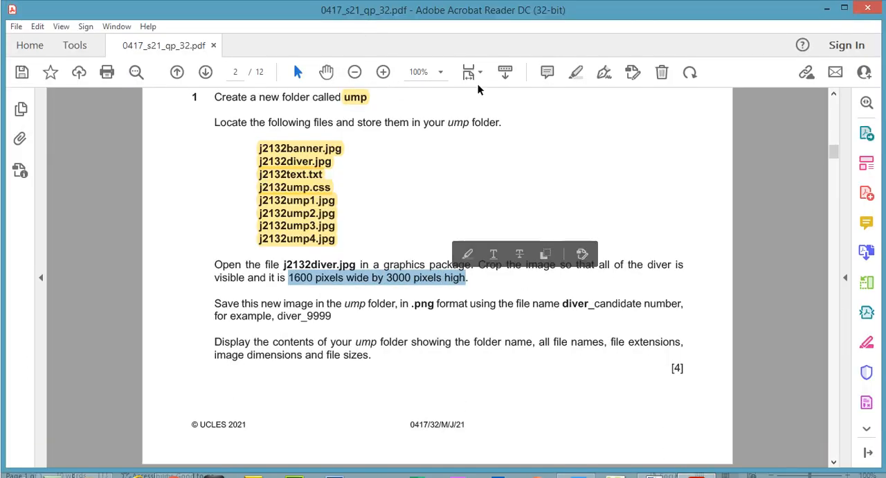
click(576, 72)
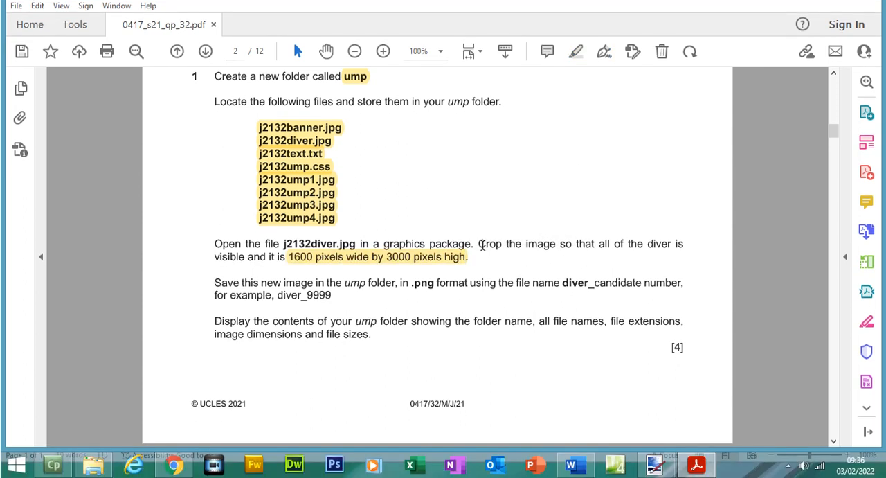
drag(479, 246, 243, 258)
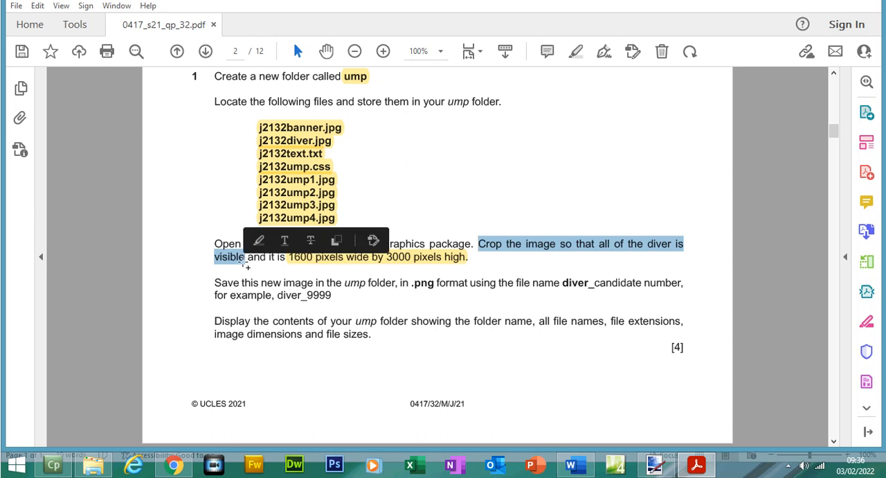
click(579, 72)
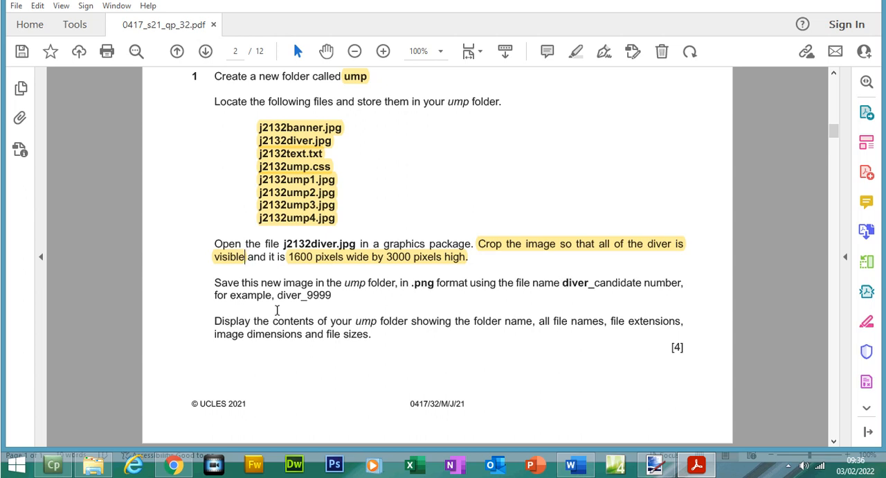
- Copy the example file name "diver_9999" from the saving instruction in the exam paper
click(284, 296)
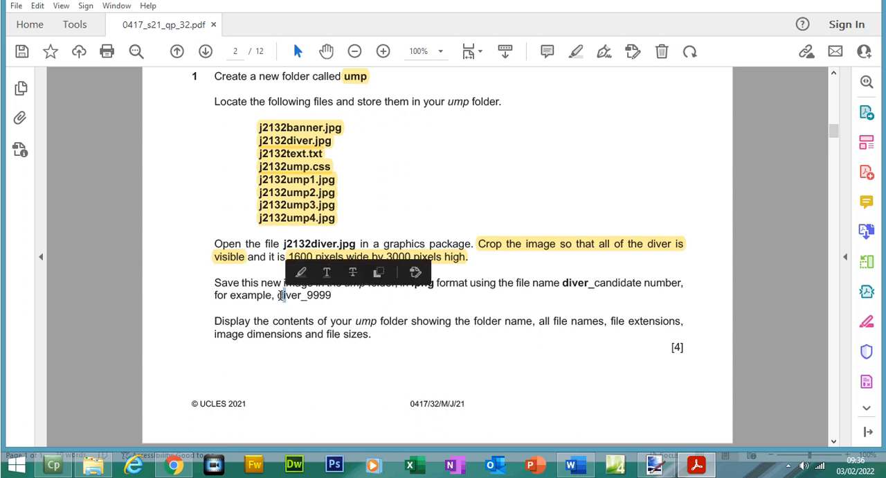
drag(279, 296, 335, 296)
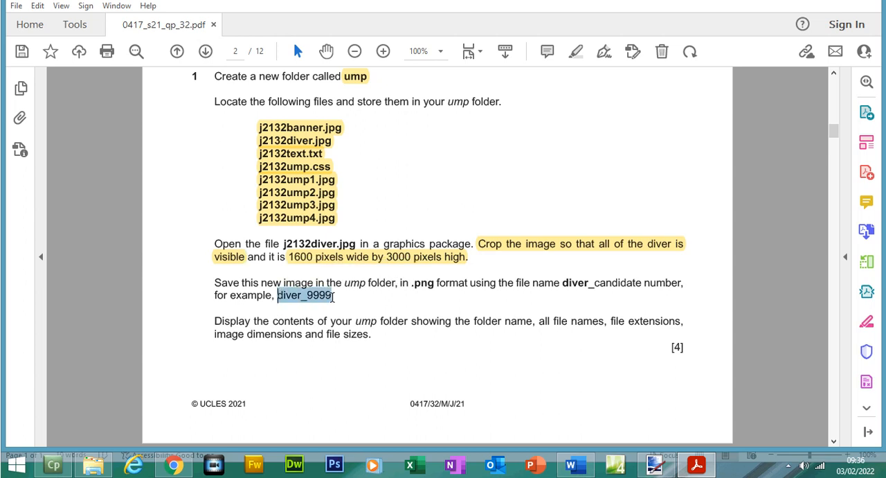
right_click(337, 305)
click(339, 308)
- Switch to paint.net and start saving a new copy of the diver image in PNG format
click(650, 465)
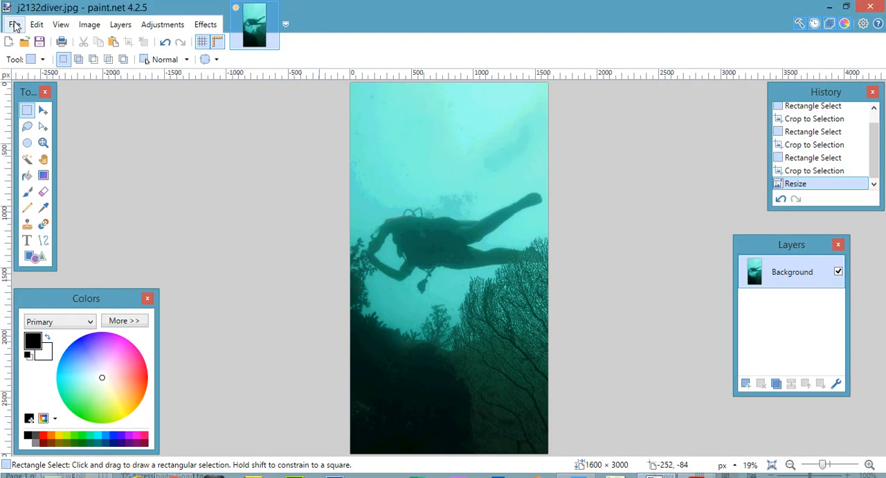
click(14, 4)
click(40, 141)
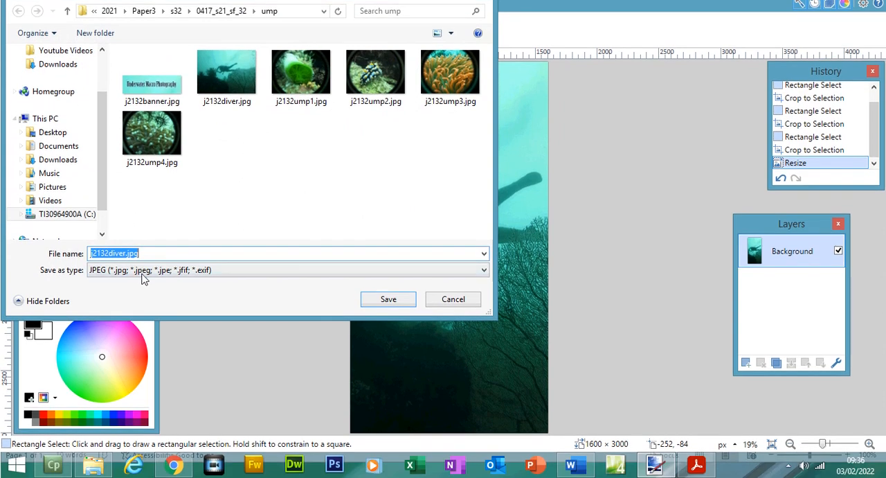
click(146, 284)
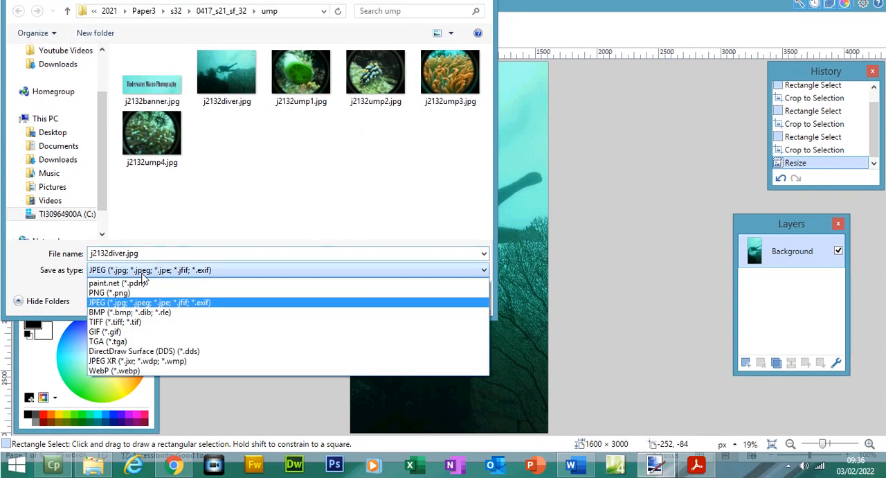
click(138, 294)
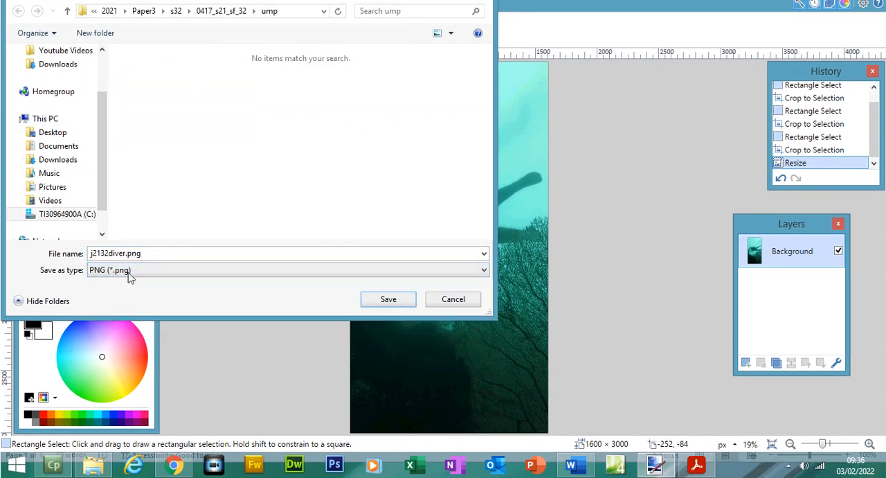
- Name the file diver_1234.png and save it in the ump folder with auto-detected bit depth
double_click(124, 253)
drag(126, 253, 95, 254)
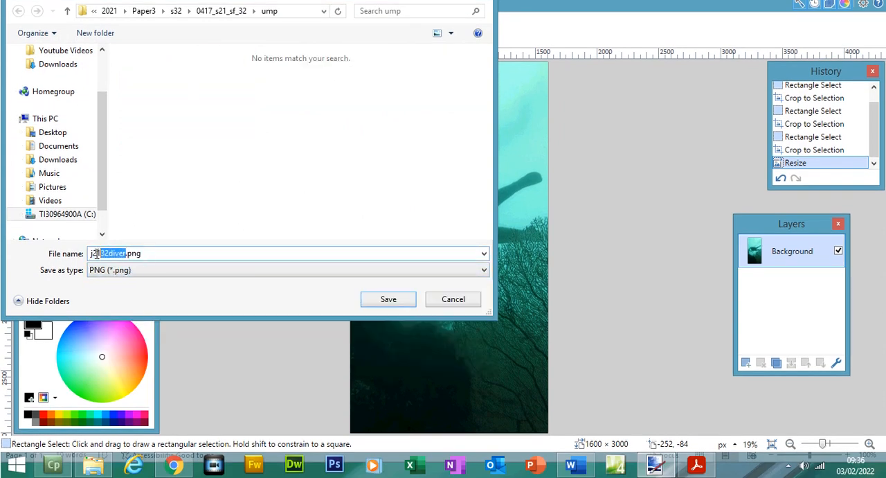
text(diver_9999)
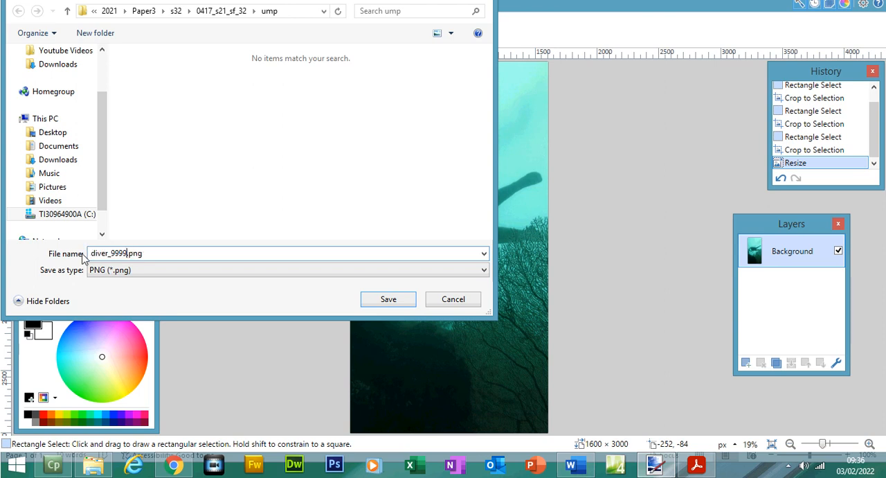
key(BackSpace)
key(BackSpace)
key(BackSpace)
key(BackSpace)
text(12)
text(34)
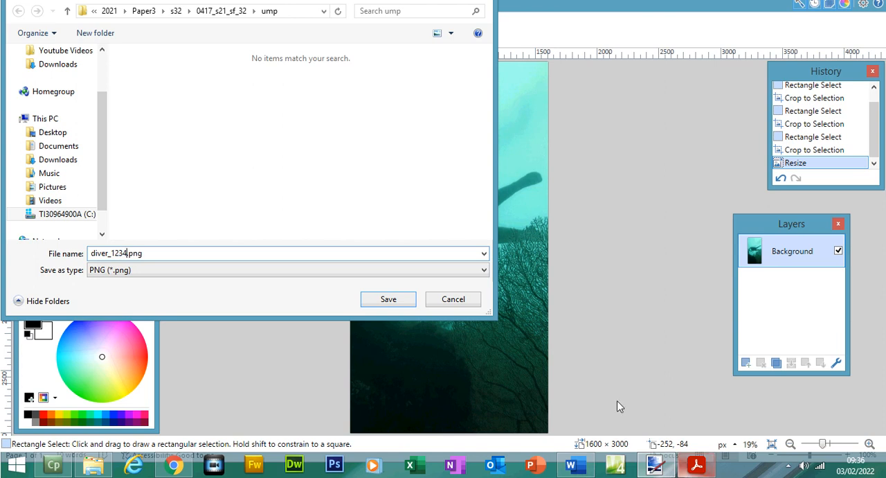
click(697, 465)
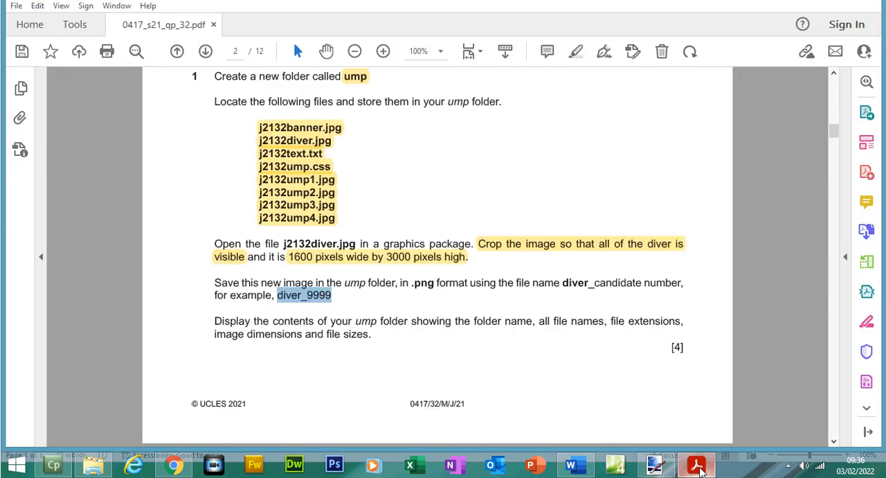
click(697, 465)
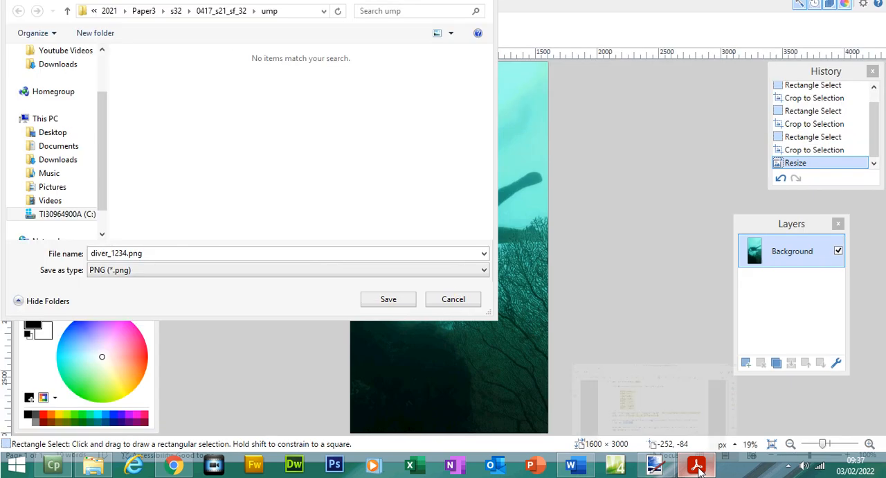
click(396, 299)
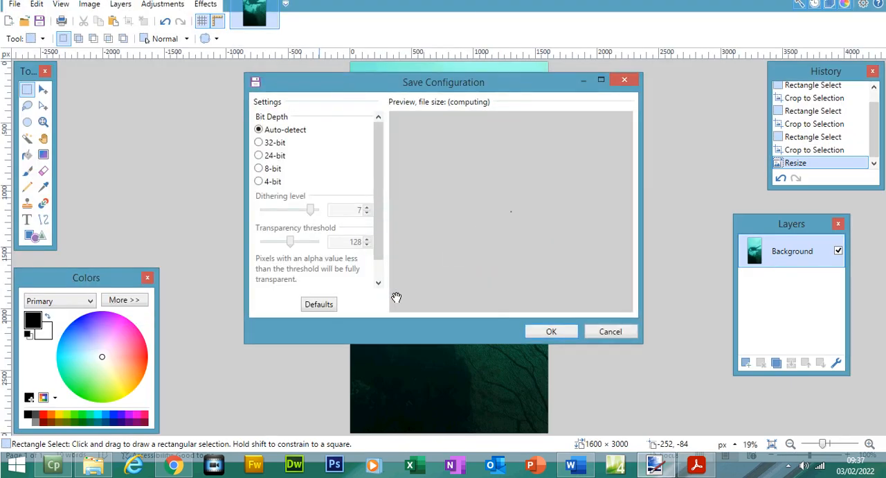
click(563, 334)
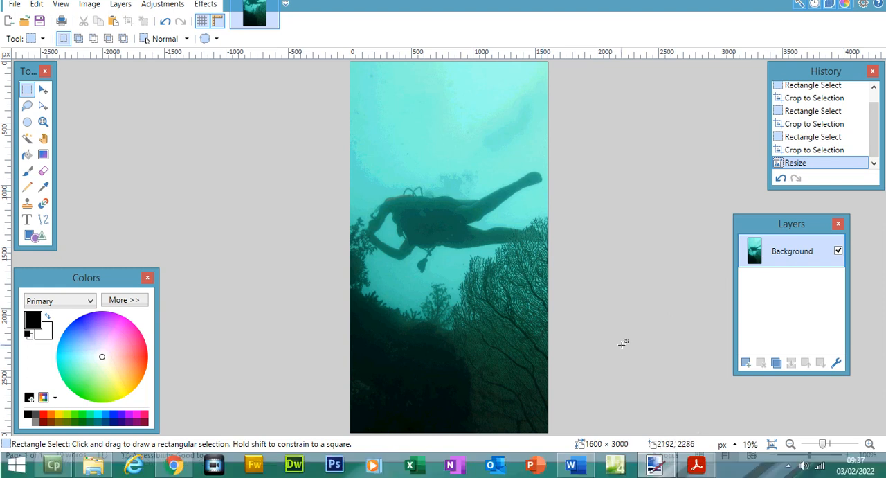
- Compare the ump folder's contents with the exam paper's required folder name, file names, extensions, image dimensions and file sizes
click(696, 465)
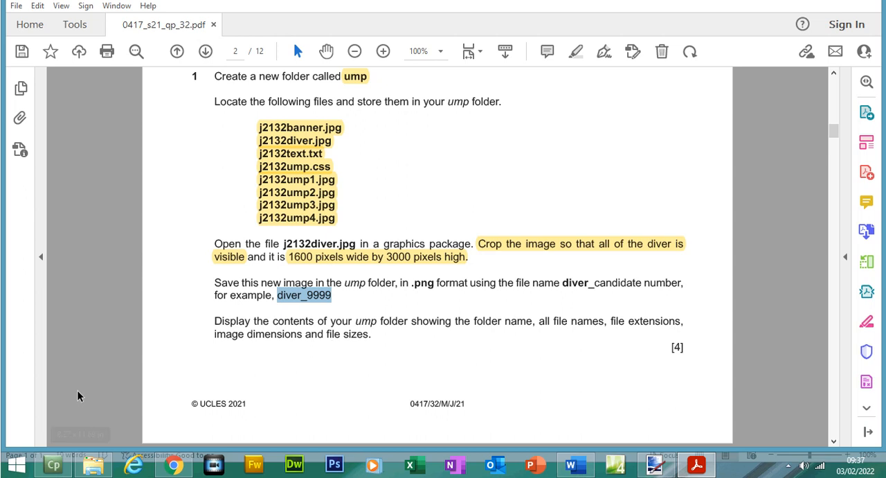
click(93, 465)
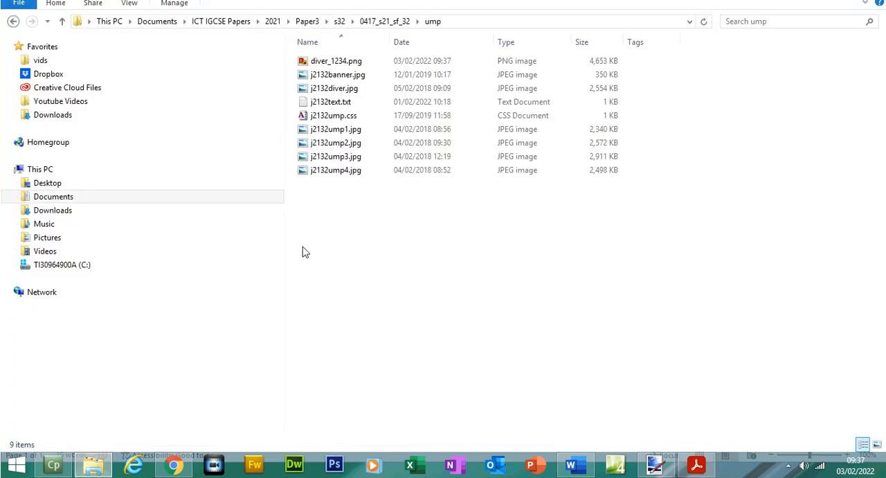
click(365, 61)
click(696, 464)
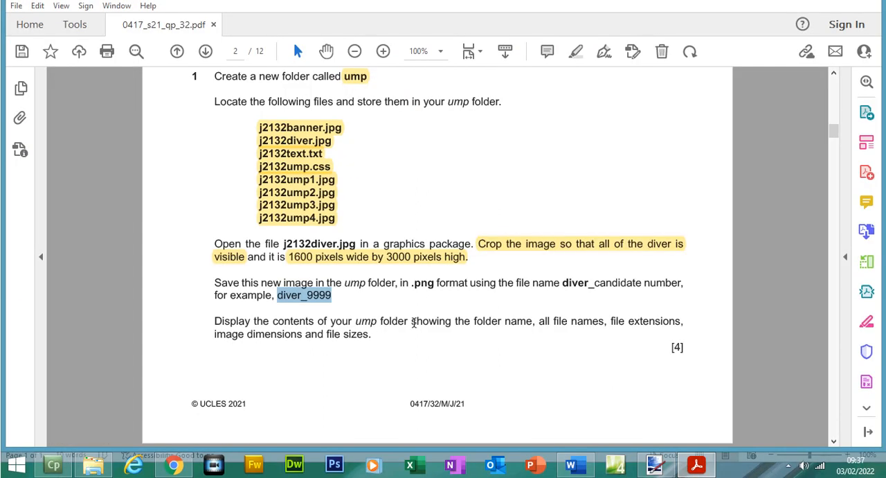
drag(474, 321, 535, 322)
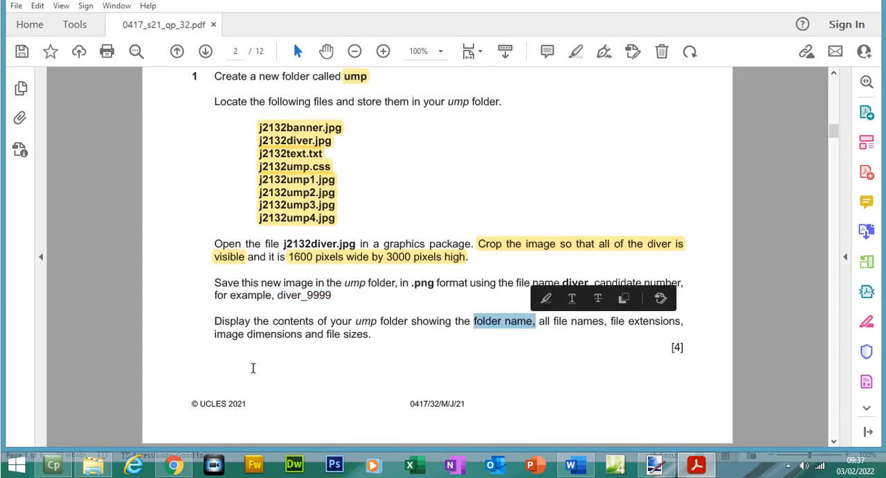
click(96, 466)
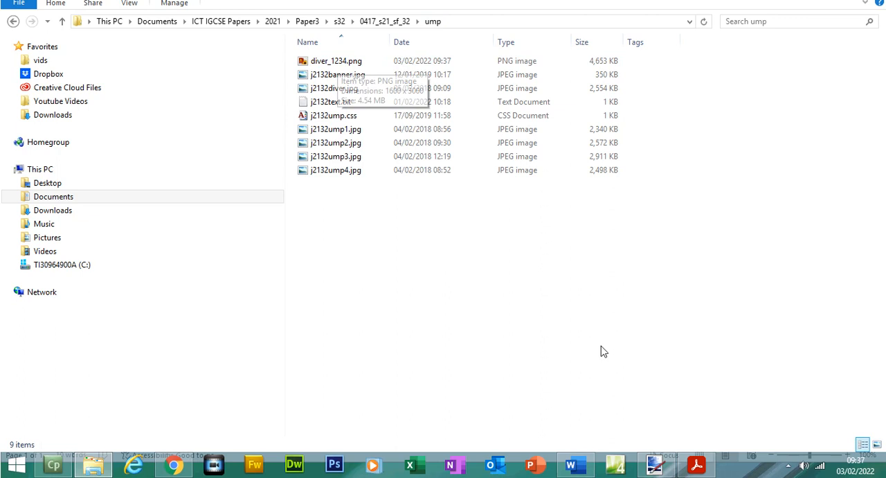
click(696, 465)
click(696, 465)
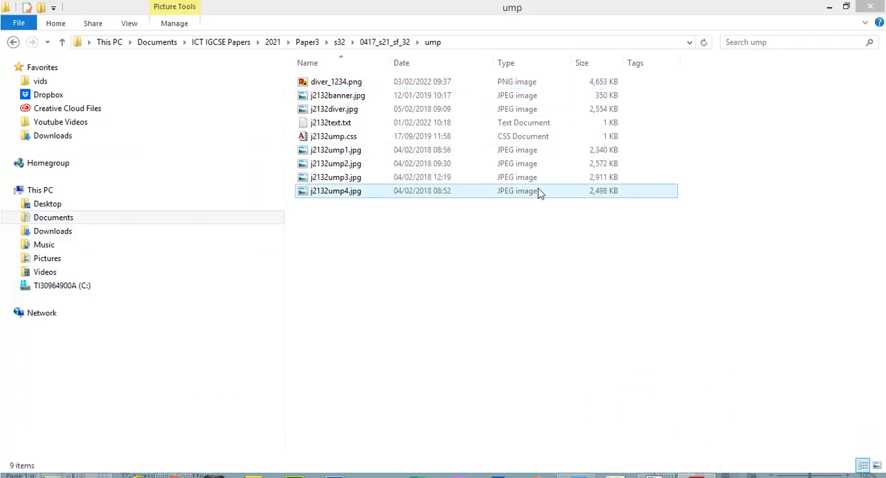
click(696, 465)
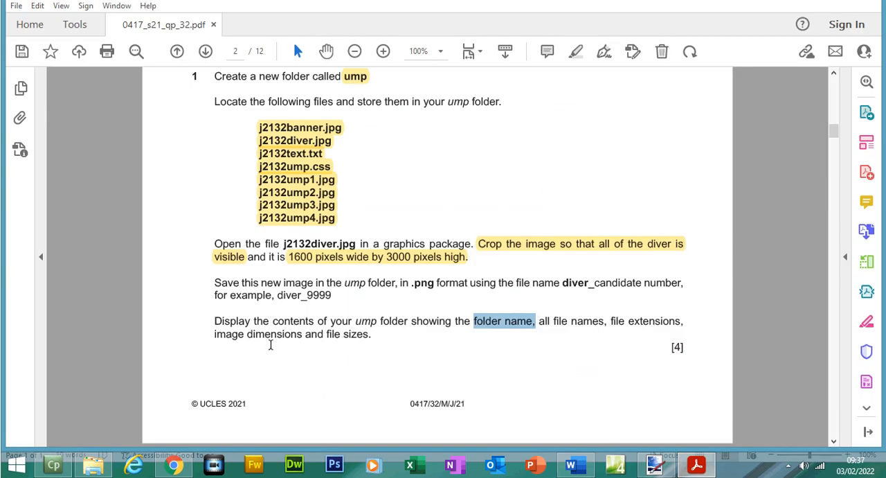
- In the ump folder's file list, remove the Tags column and add the Dimensions column
click(709, 462)
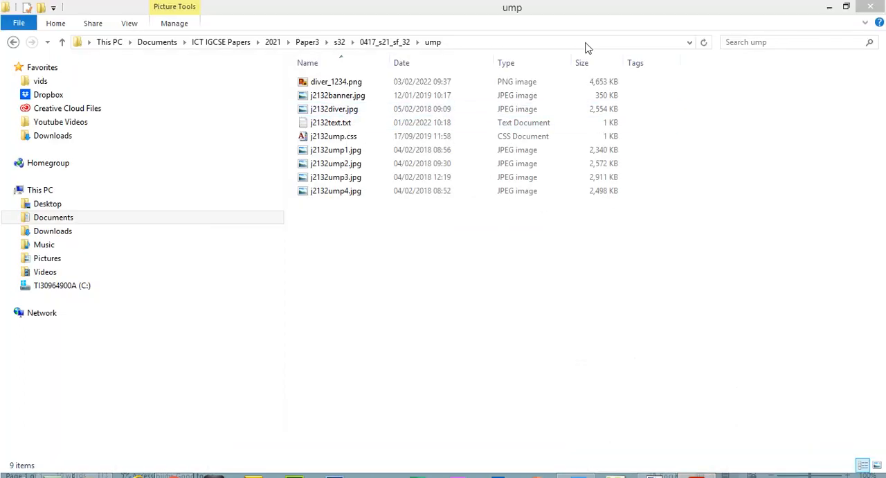
right_click(643, 62)
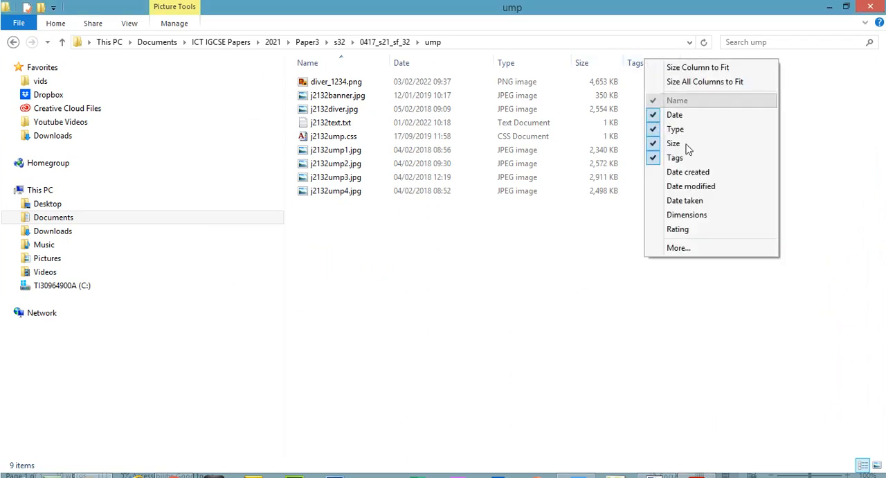
click(693, 157)
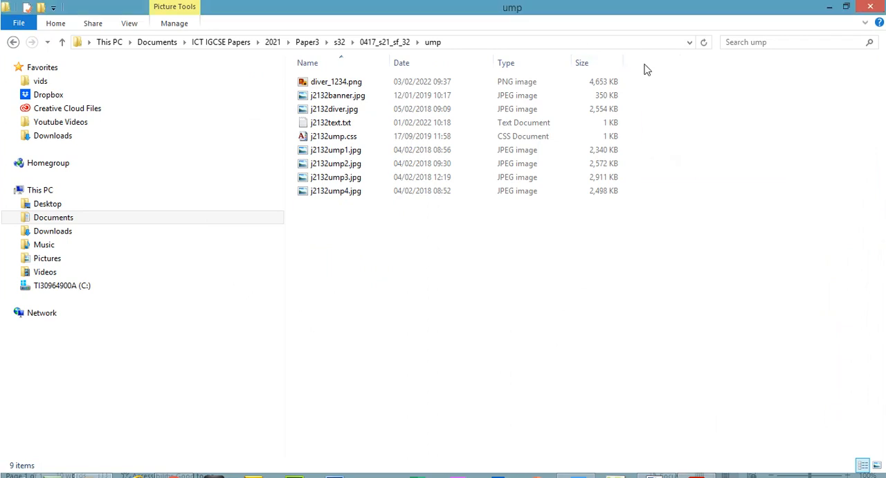
right_click(644, 64)
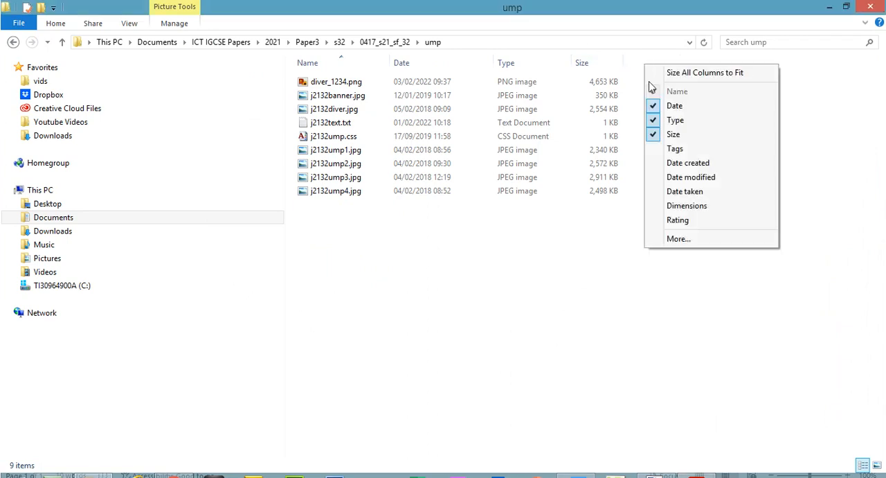
click(693, 208)
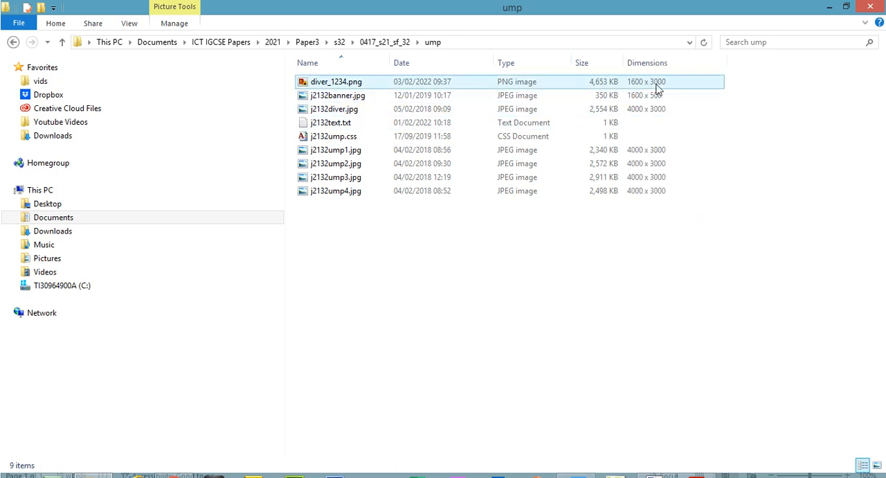
- In the exam paper PDF, highlight the instructions for saving the new image and displaying the contents of the ump folder
click(696, 464)
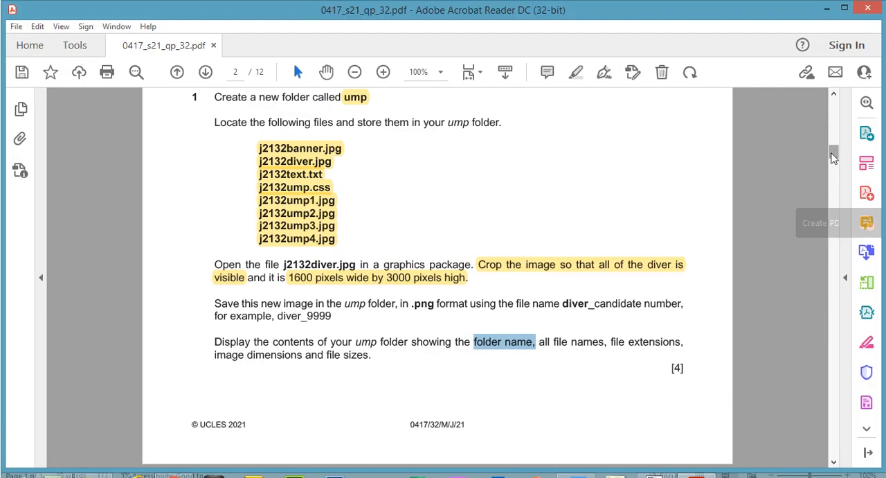
drag(833, 132, 833, 139)
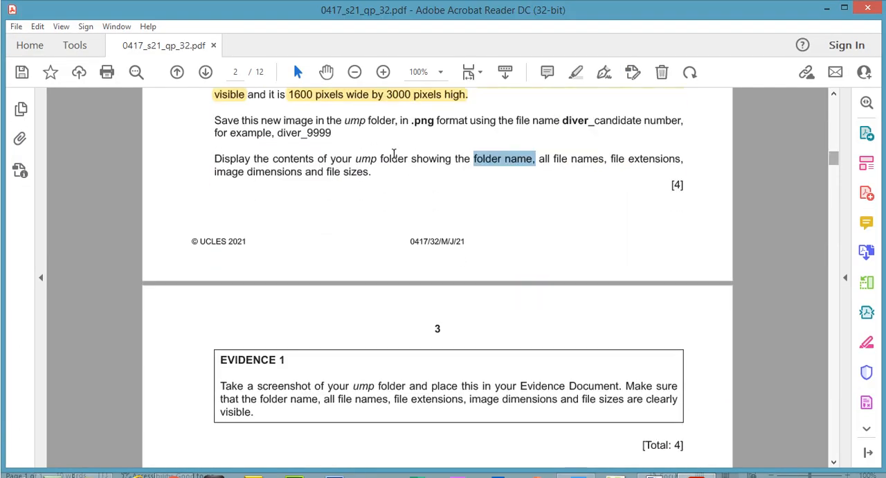
drag(215, 120, 374, 173)
click(578, 74)
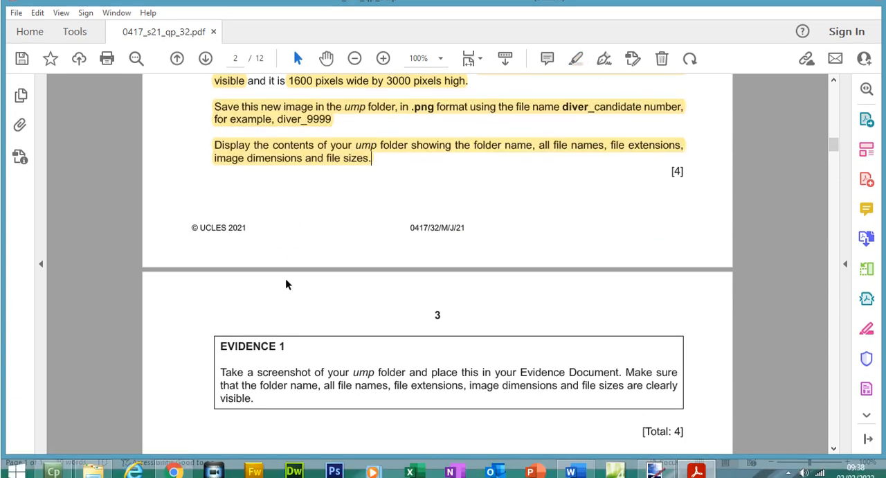
- Search Windows for the Snipping Tool and start it
click(5, 471)
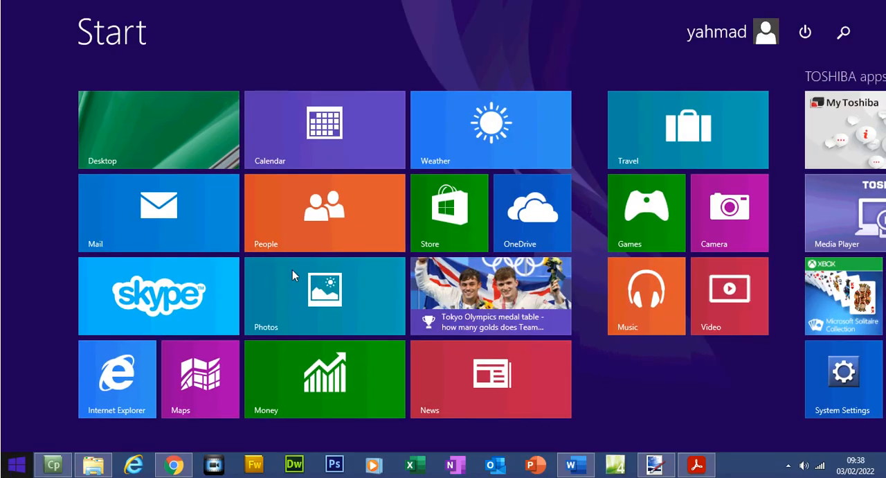
text(snipping Tool)
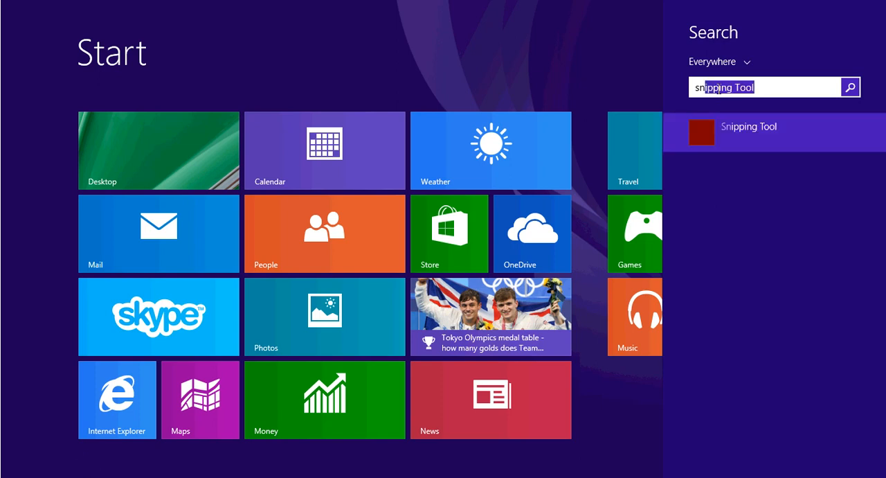
click(743, 130)
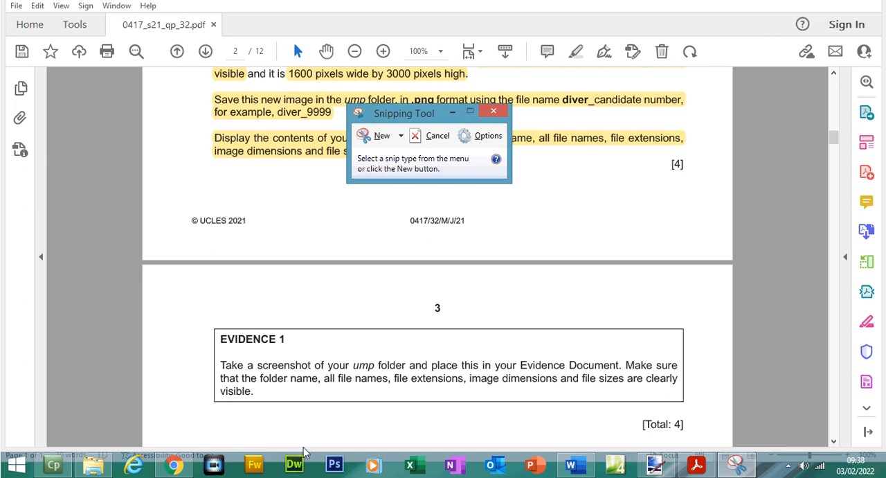
- Snip the ump folder window with its folder path, file names, types, sizes and dimensions, and copy the snip
click(94, 463)
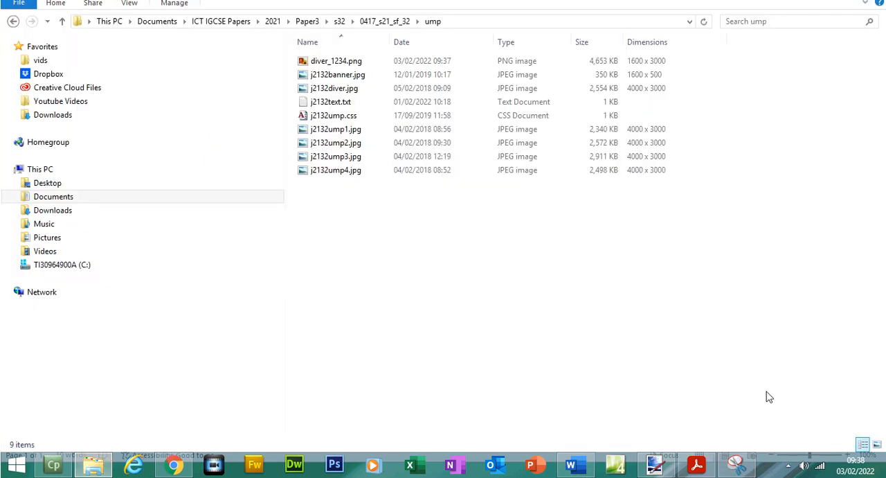
click(735, 464)
click(377, 136)
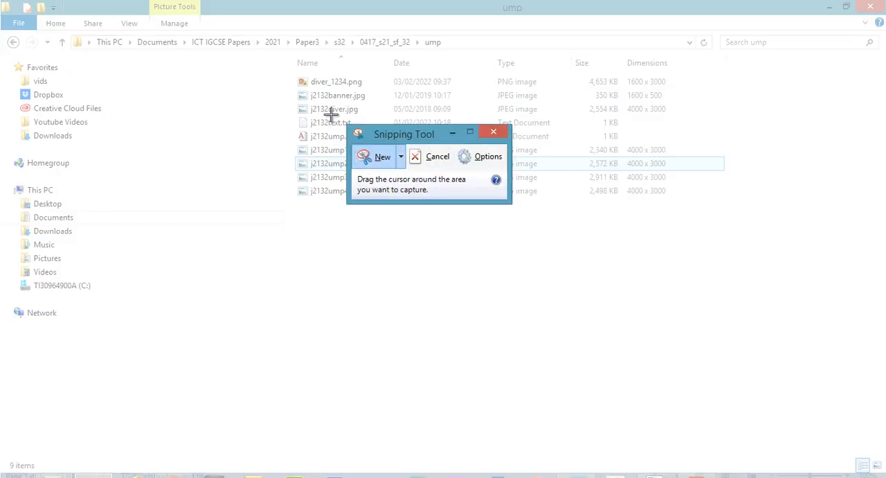
drag(75, 6, 676, 205)
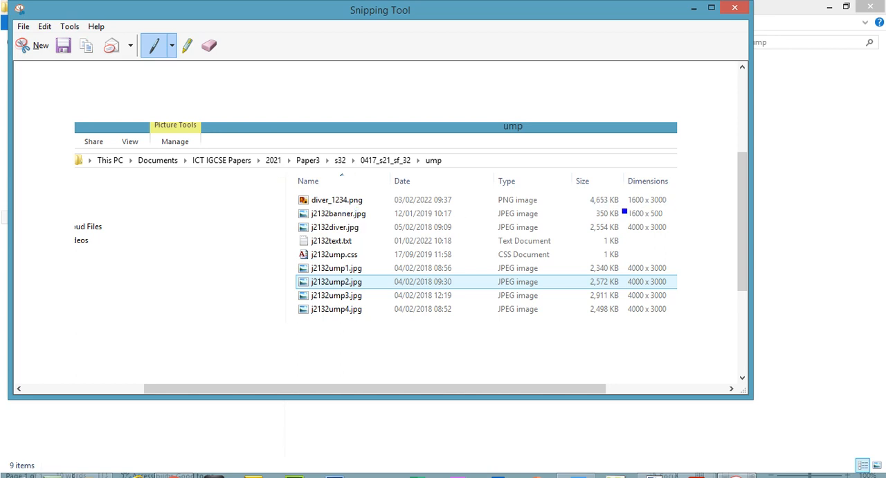
click(44, 26)
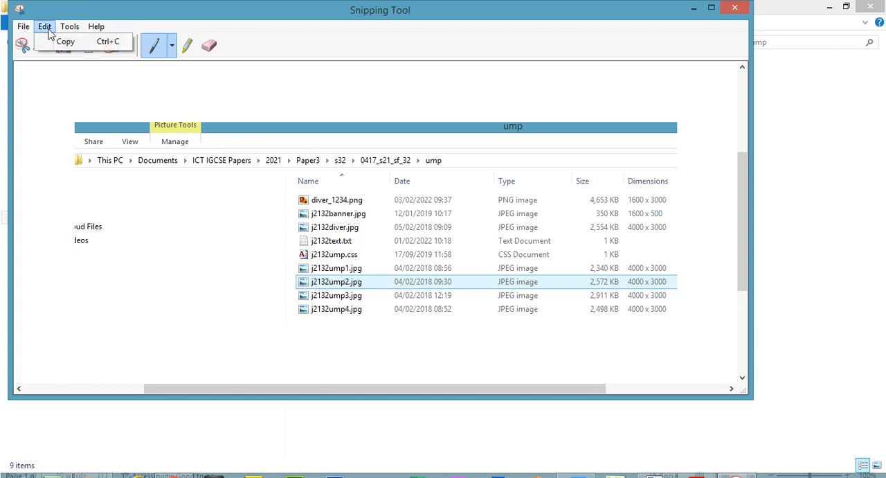
click(58, 43)
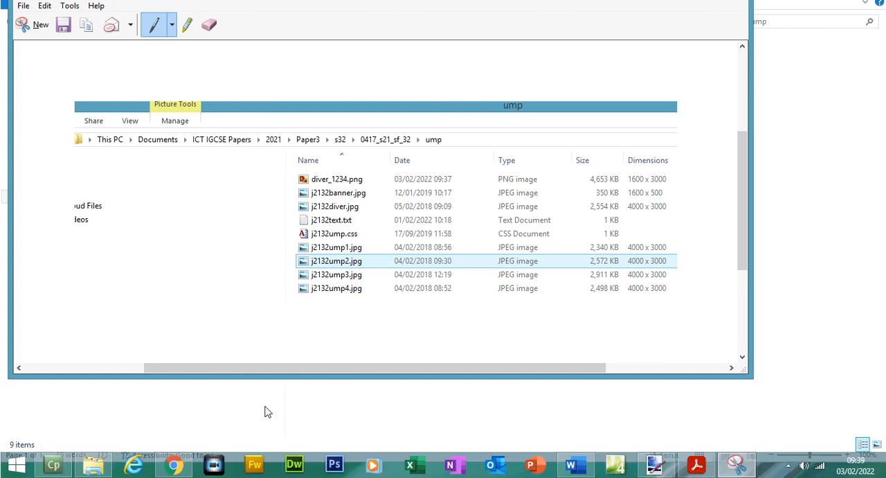
- Switch to the evidence document in Word, paste the folder screenshot under the Evidence 1 heading and save the document
click(109, 469)
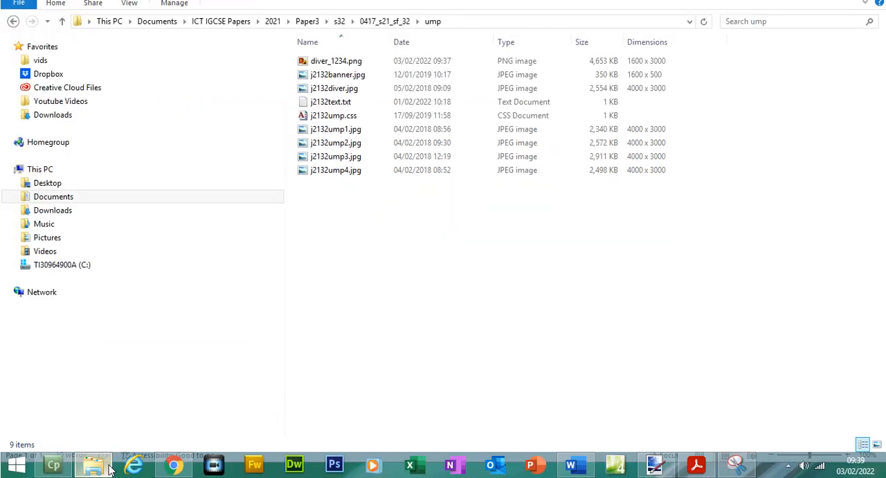
click(570, 464)
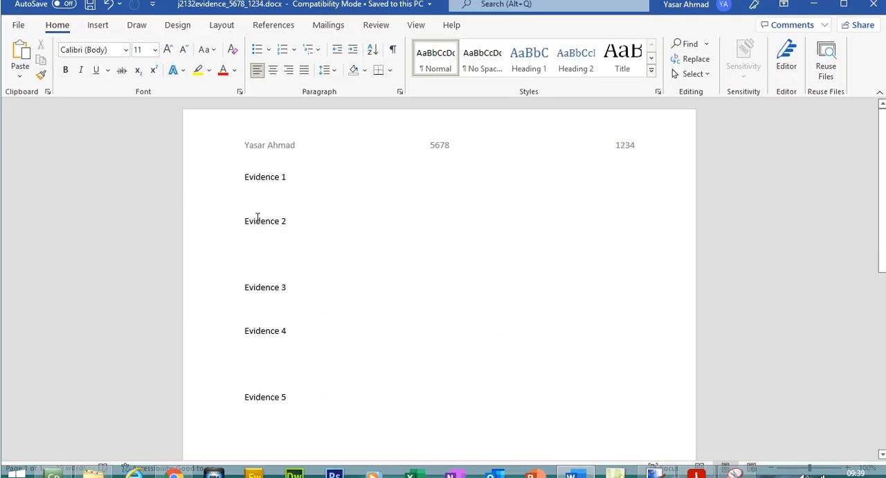
click(257, 197)
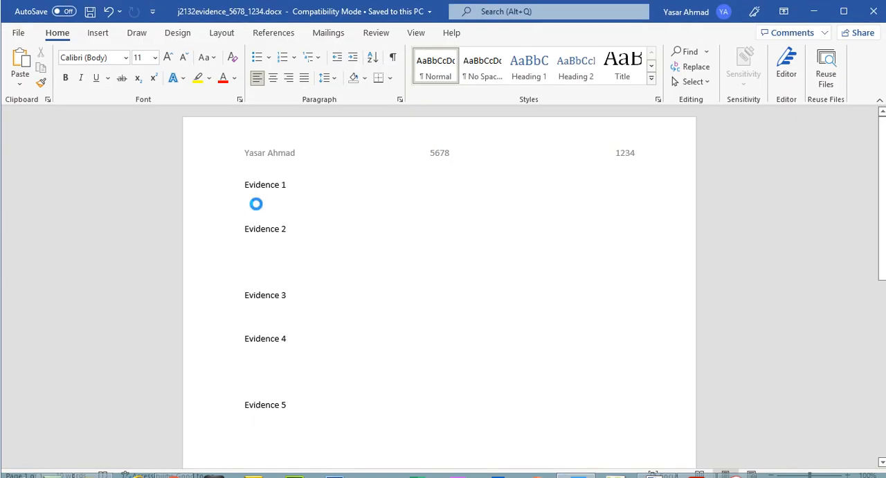
key(ctrl+v)
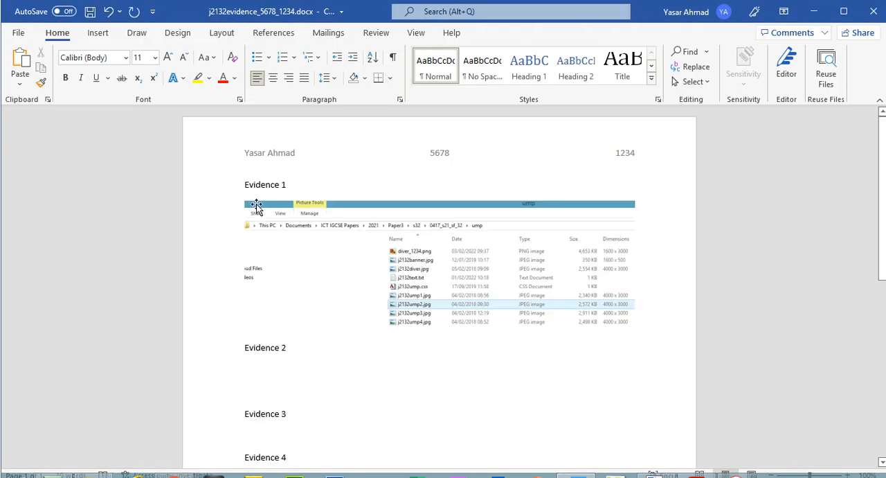
click(265, 330)
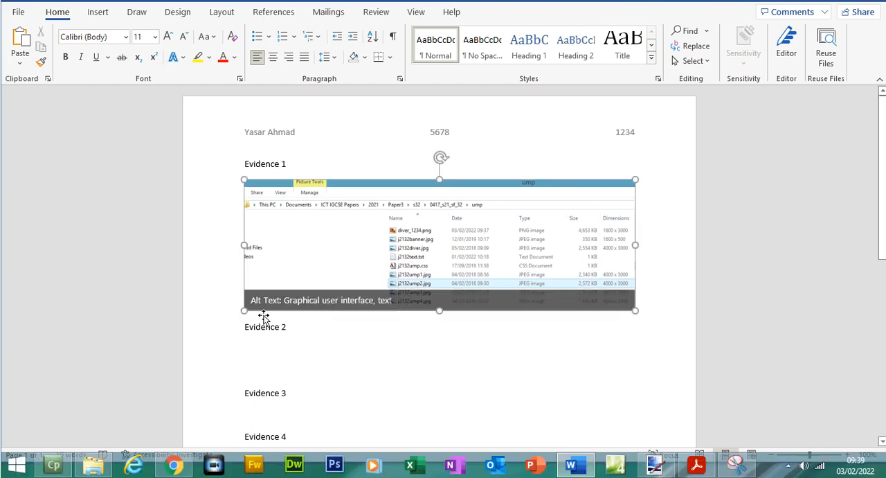
click(90, 11)
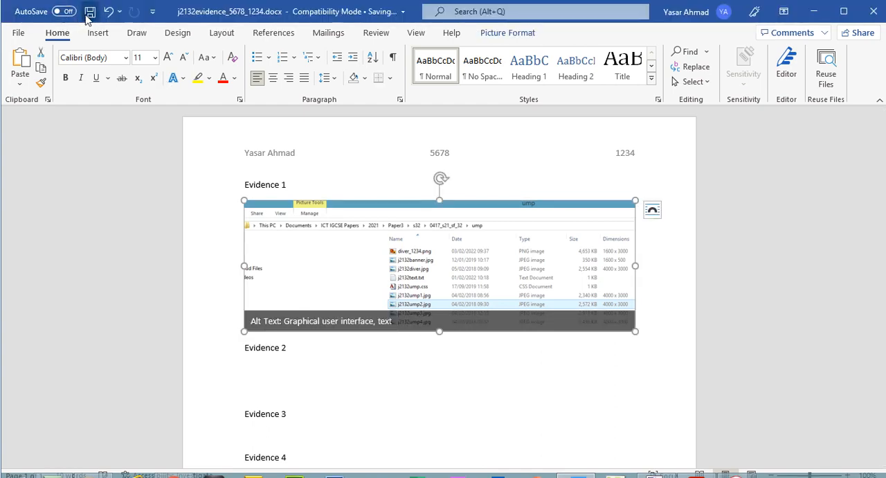
- Return to the exam paper PDF in Acrobat Reader and highlight the whole EVIDENCE 1 instruction on page 3
click(695, 465)
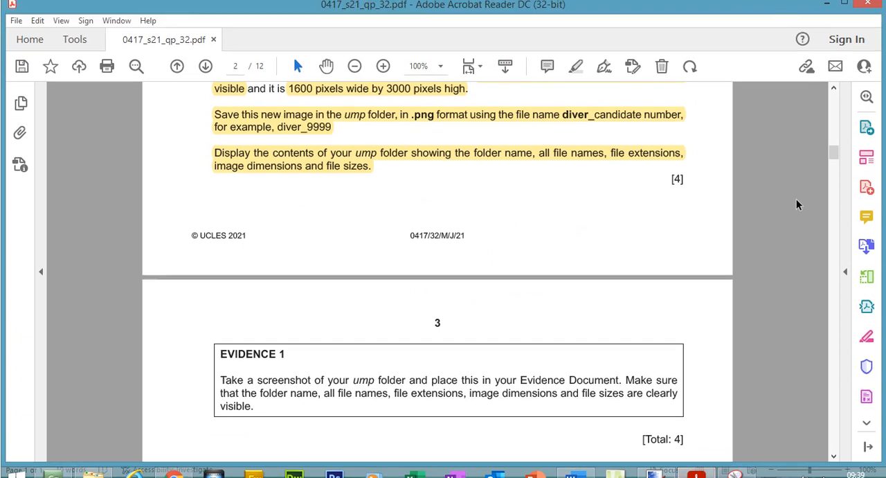
mouse_move(221, 338)
mouse_down()
mouse_move(253, 364)
mouse_move(255, 392)
mouse_up()
click(575, 51)
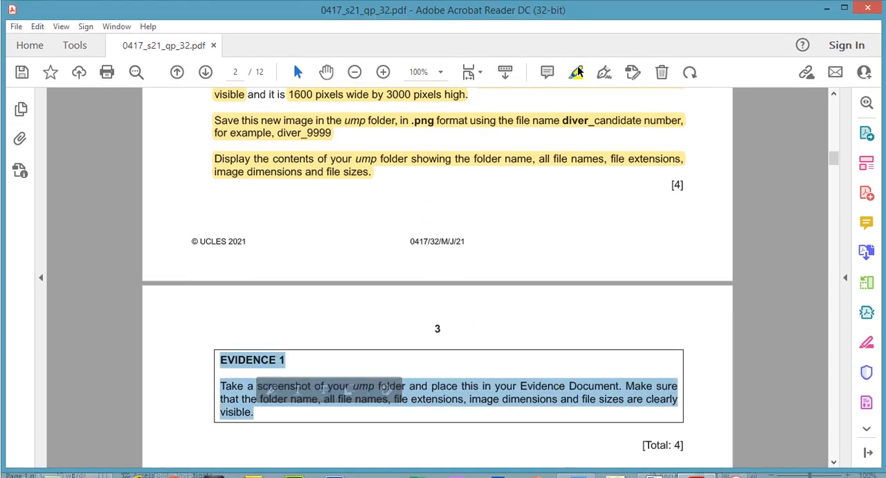
- Highlight the "Task 3 – Web Page" heading and the italic introductory paragraph beneath it
drag(834, 169, 834, 176)
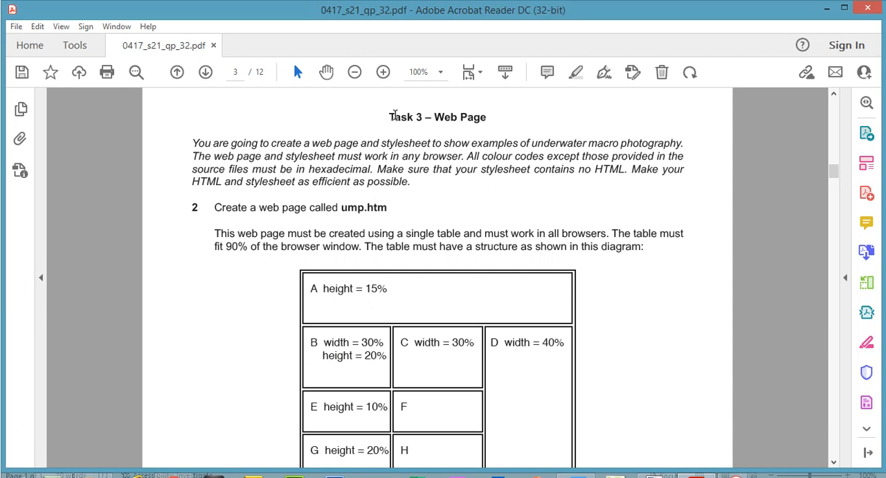
drag(390, 116, 487, 116)
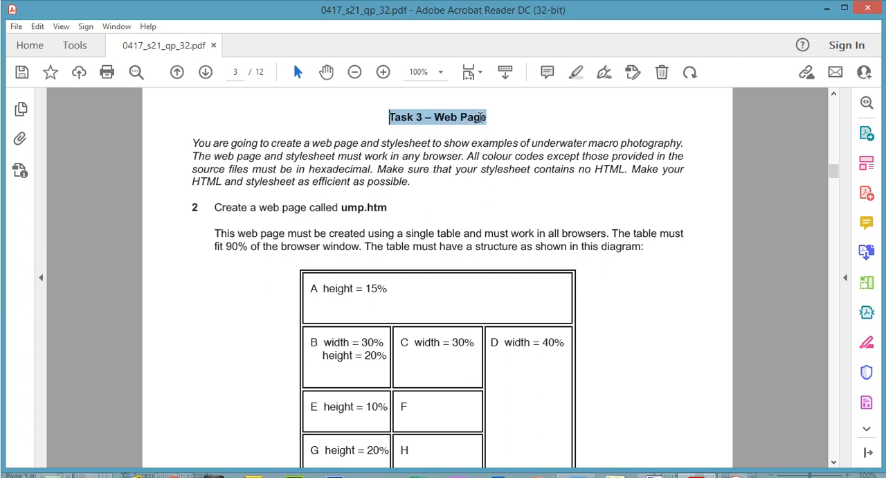
click(496, 141)
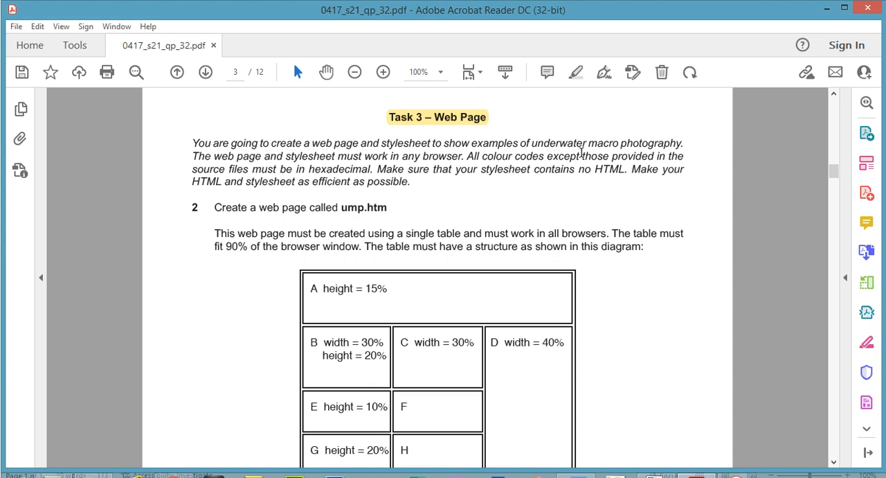
key(super+c)
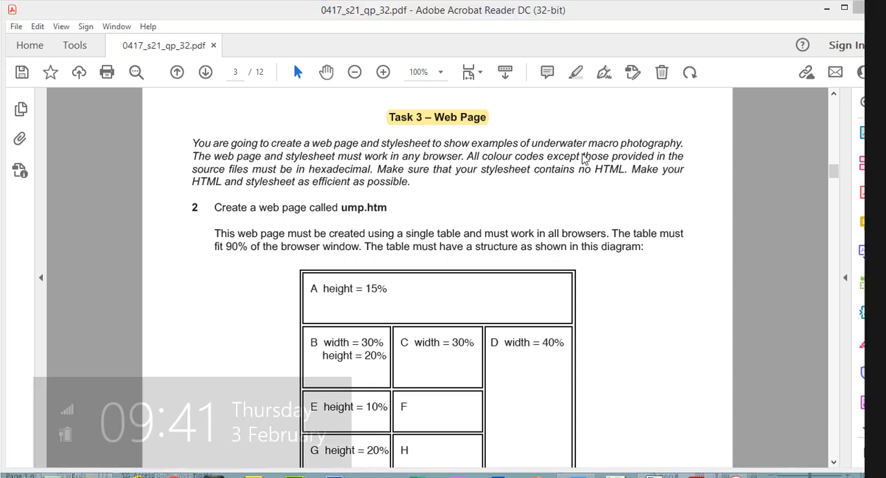
click(539, 181)
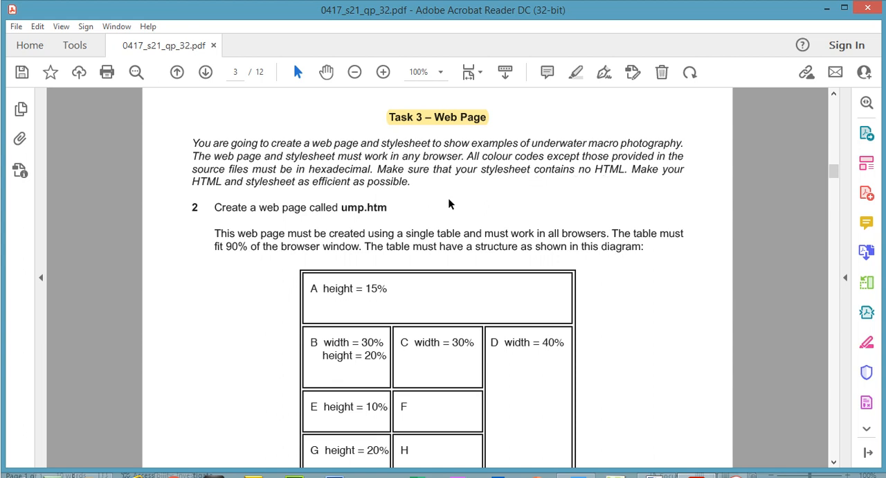
drag(190, 142, 391, 186)
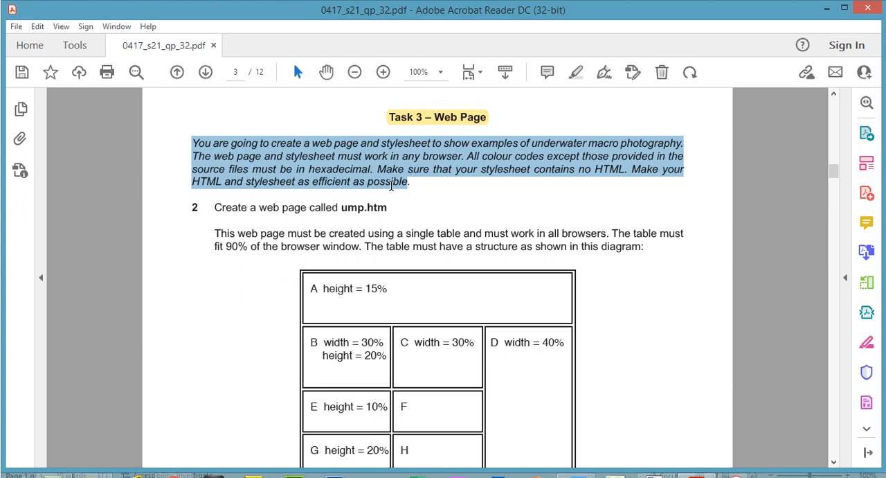
click(575, 72)
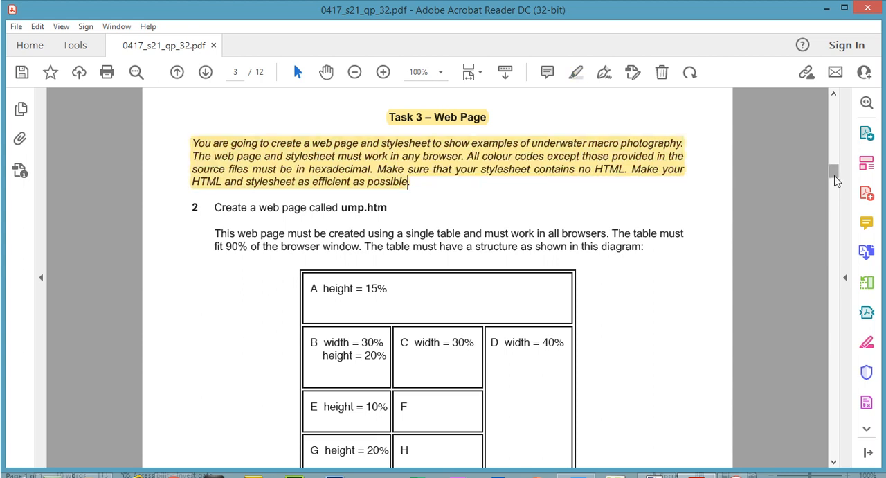
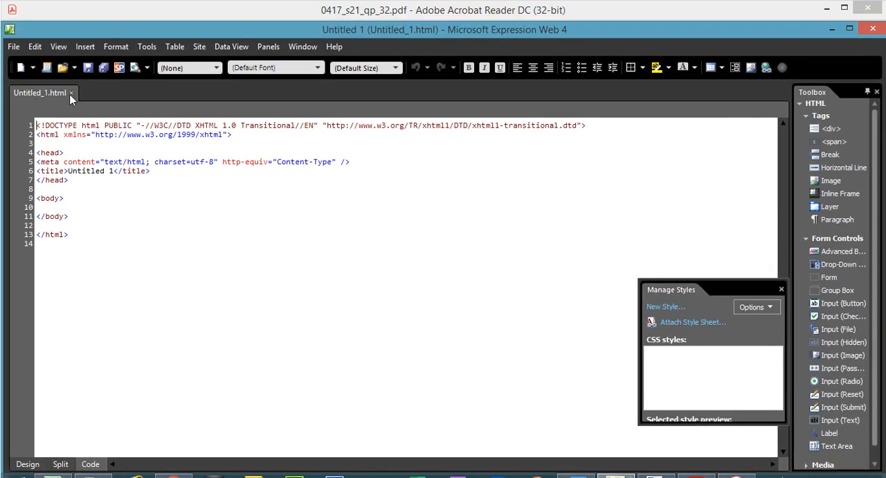
- In Expression Web, close the untitled page and create a new blank HTML page
click(70, 93)
click(20, 51)
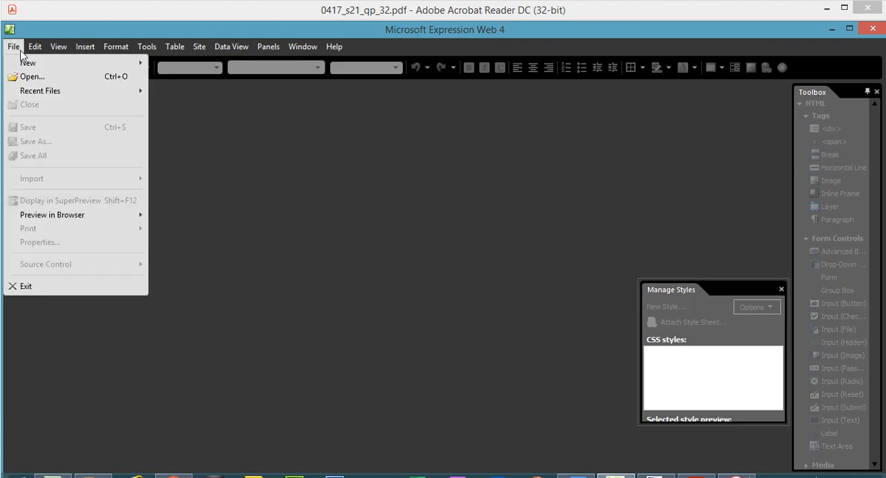
mouse_move(32, 65)
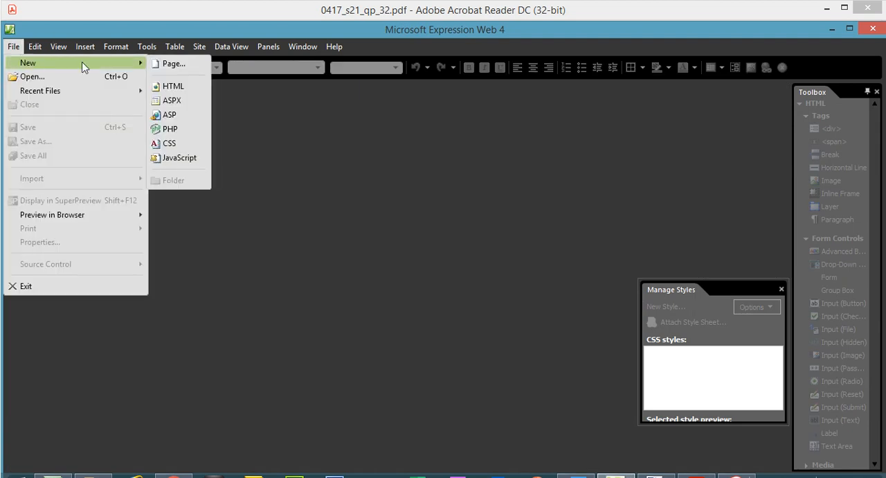
click(173, 83)
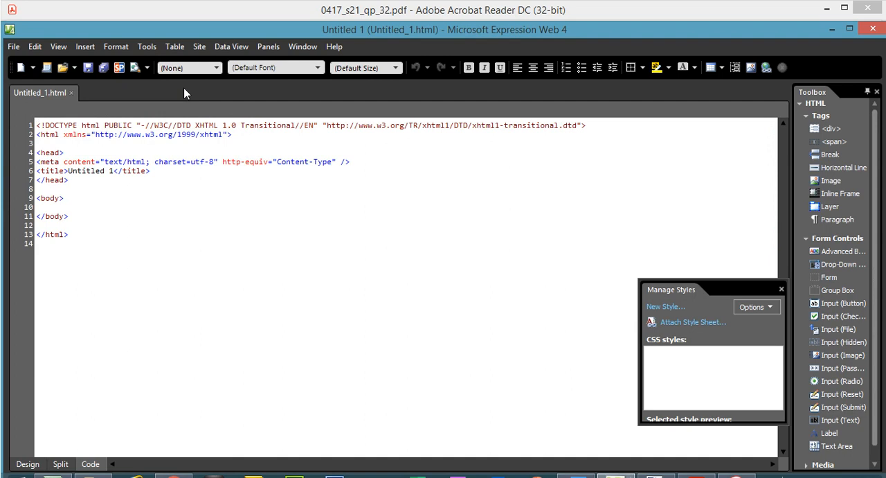
- Start saving the new page under another name and browse through ICT IGCSE Papers, 2021, Paper3 and s32 to the ump folder
click(13, 46)
click(45, 141)
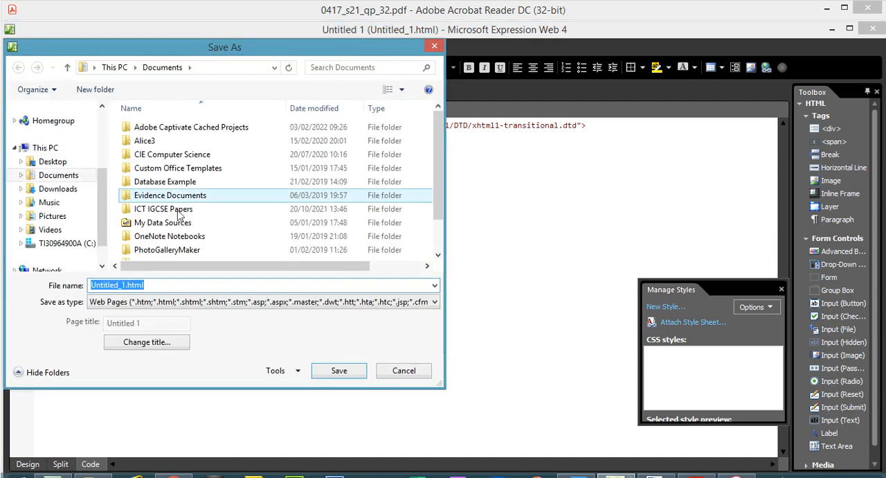
double_click(190, 210)
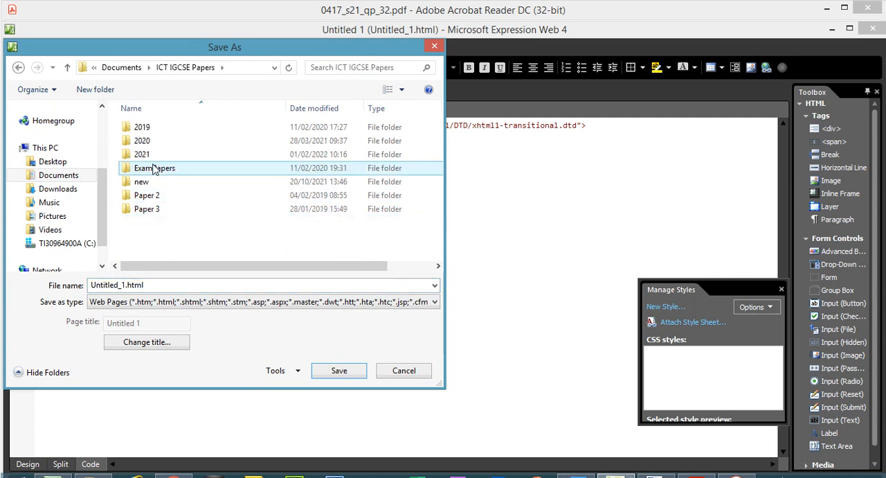
double_click(143, 155)
click(150, 169)
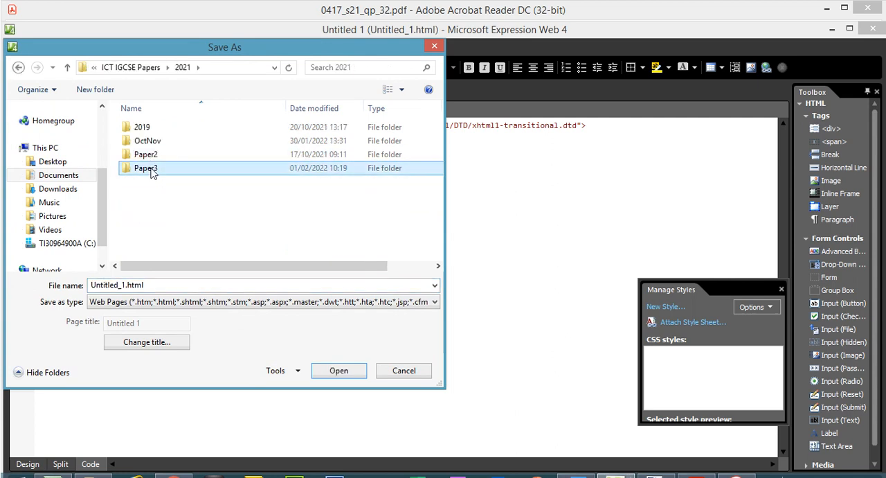
double_click(152, 173)
double_click(150, 141)
double_click(150, 128)
double_click(151, 129)
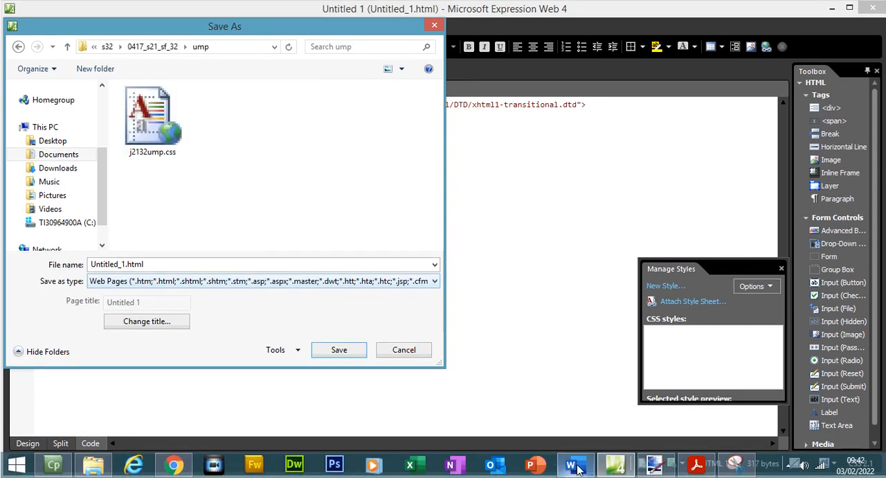
- Switch to the exam paper in Acrobat Reader and copy the name "ump" from question 2
click(692, 465)
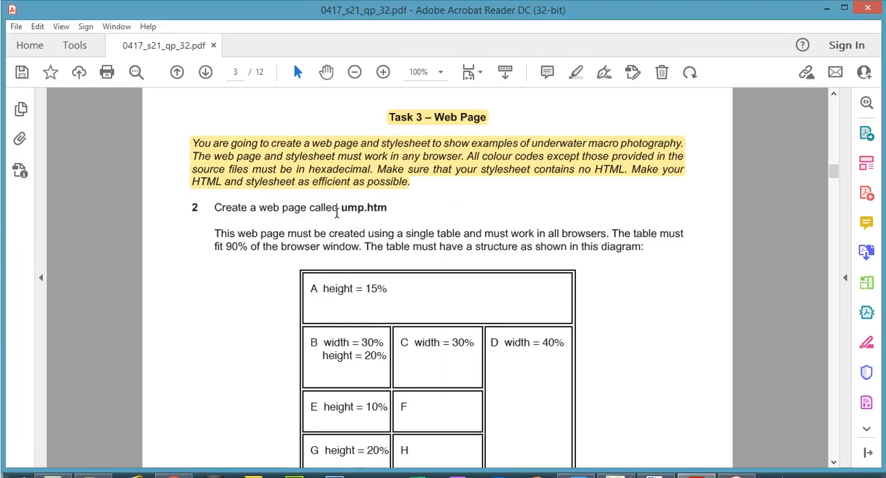
drag(342, 209, 363, 211)
right_click(362, 211)
click(390, 225)
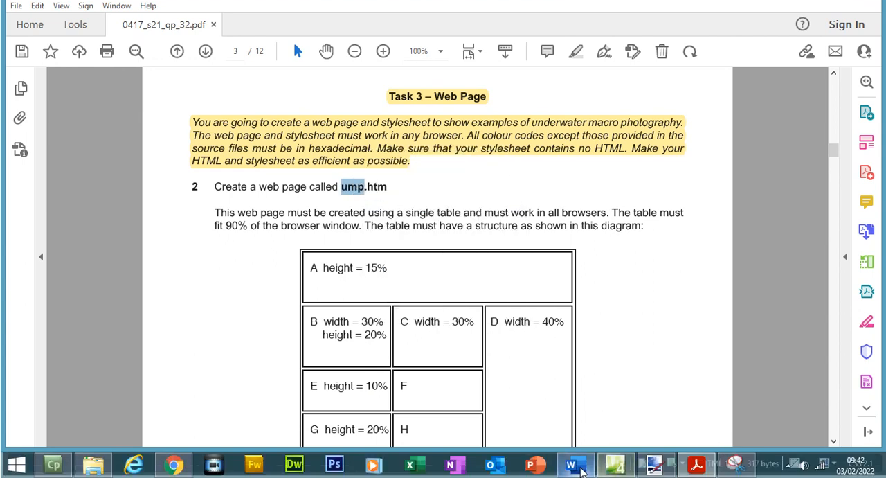
- Return to Expression Web, replace the base file name with the copied "ump" and save the page as ump.html in the ump folder
click(615, 463)
double_click(129, 265)
drag(129, 266, 90, 270)
key(ctrl+v)
click(340, 349)
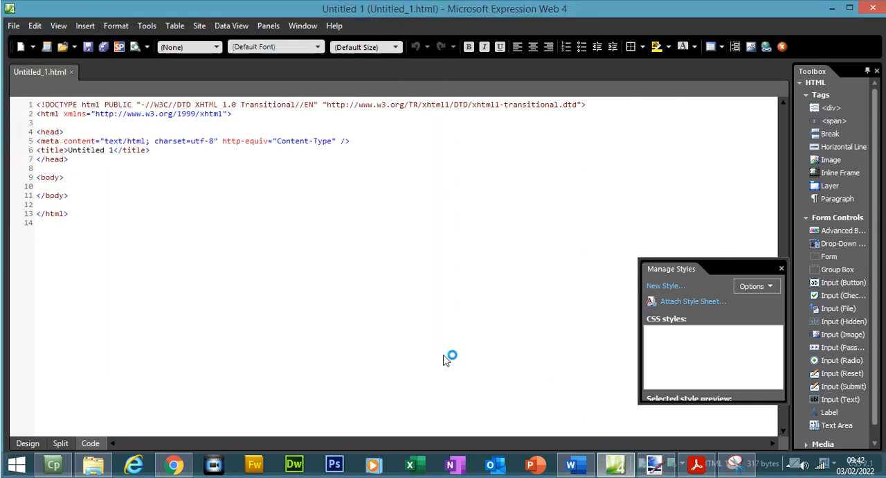
- Go back to the exam paper in Acrobat Reader and read question 2's table diagram, cell dimensions and border requirements
click(709, 467)
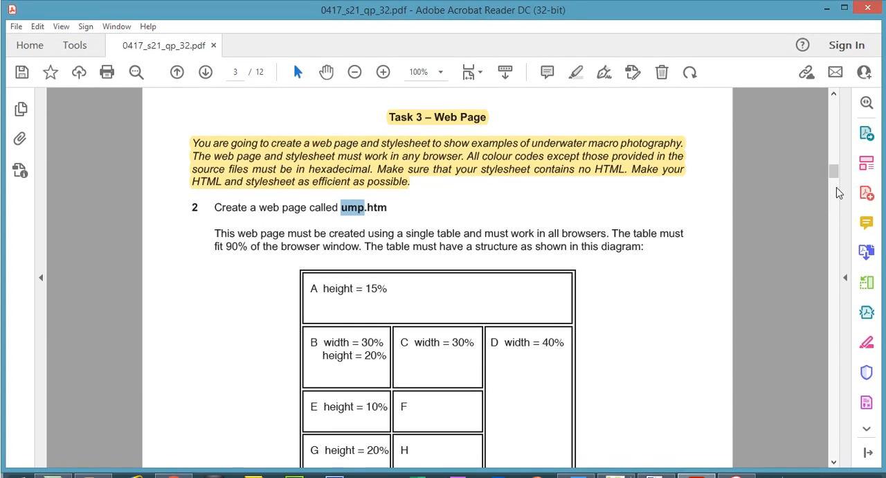
drag(835, 177, 836, 184)
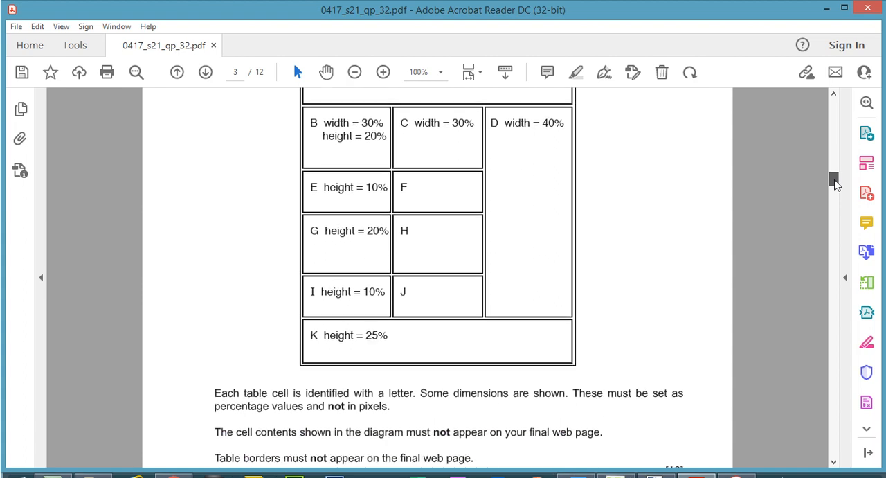
drag(835, 184, 833, 192)
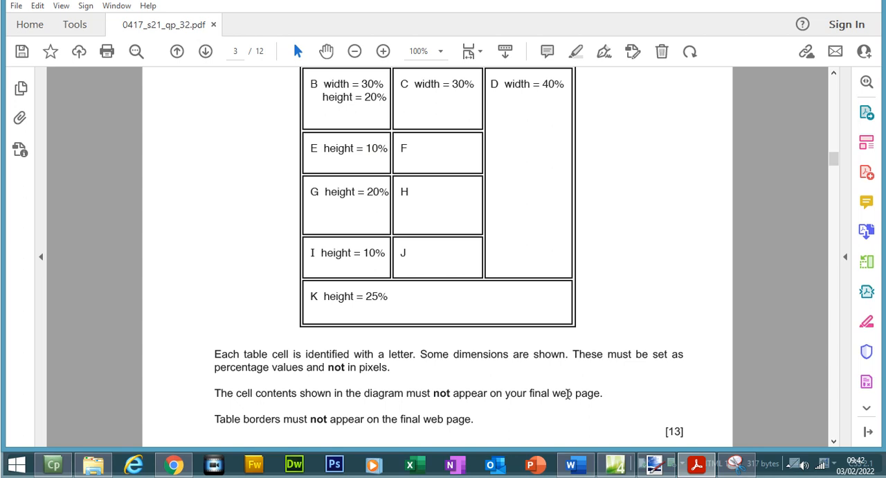
drag(217, 419, 466, 427)
click(479, 395)
click(465, 418)
click(505, 394)
click(560, 343)
click(689, 269)
drag(834, 158, 833, 174)
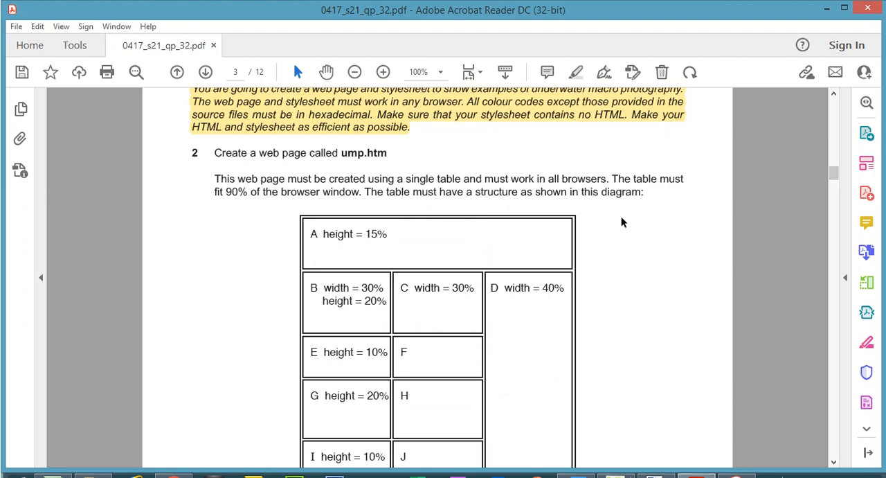
- Highlight the phrase "90% of the browser window" in question 2 of the exam paper
drag(223, 191, 327, 195)
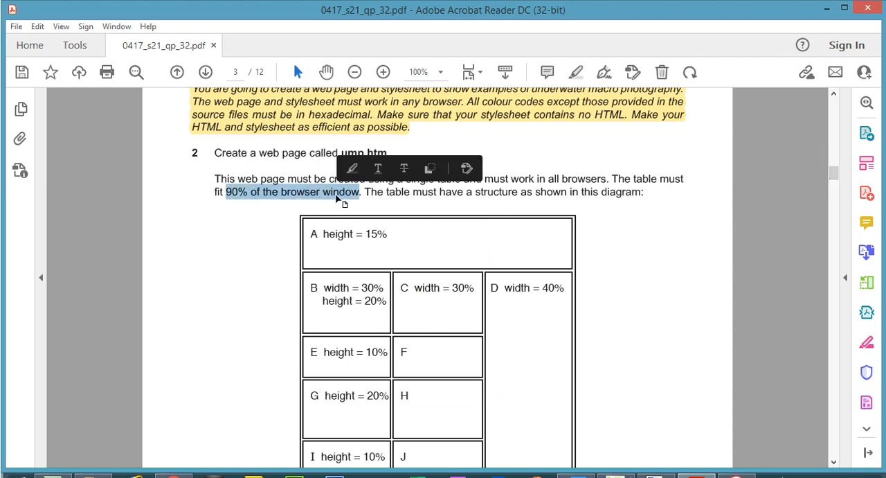
click(575, 72)
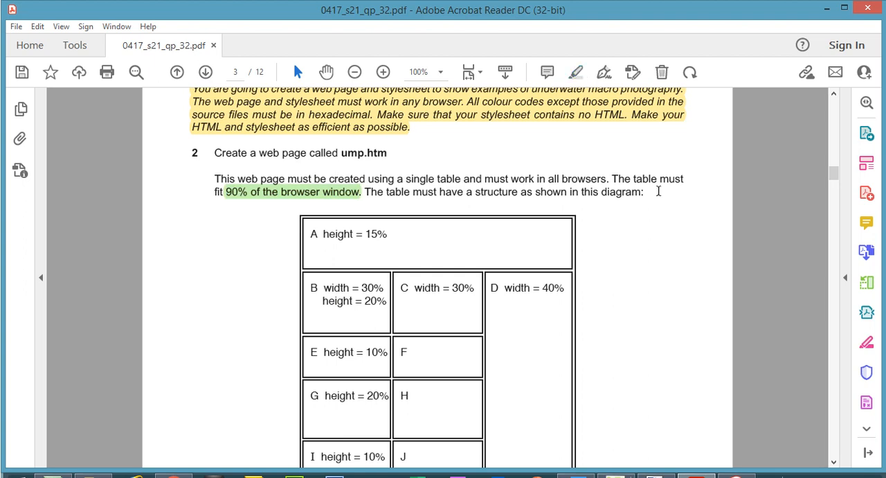
click(260, 198)
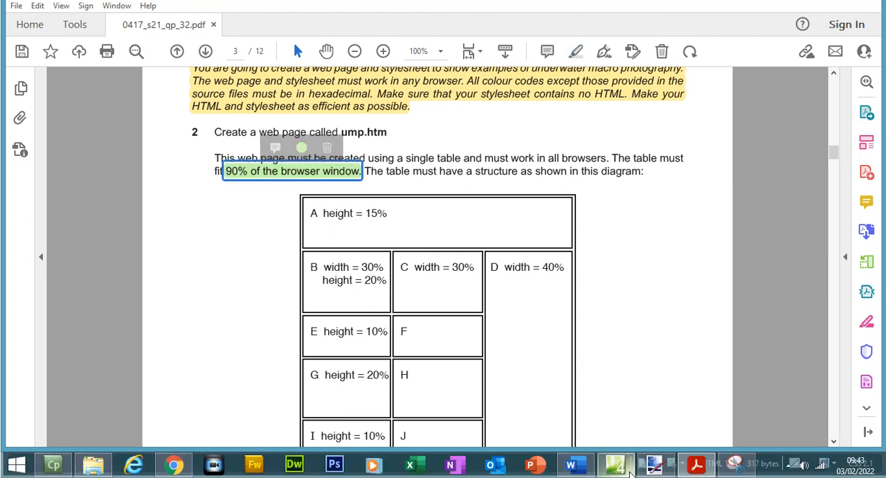
- Switch to Expression Web and show ump.html in Design view
click(621, 465)
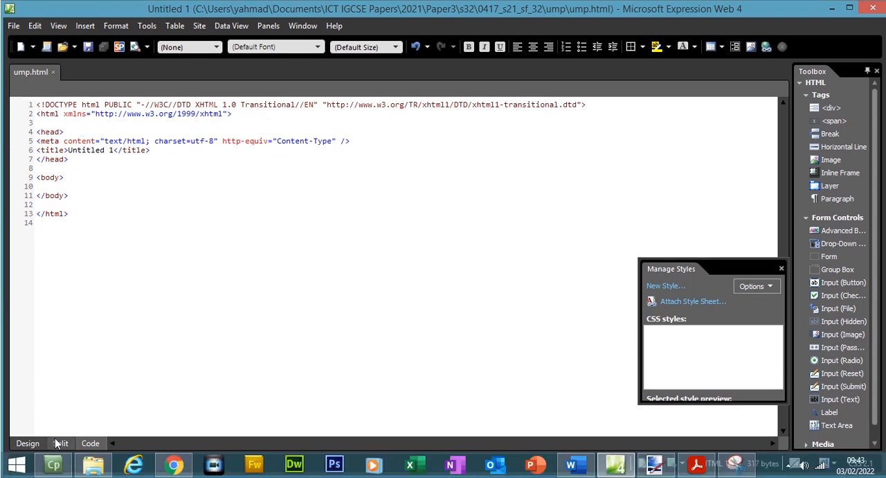
click(60, 443)
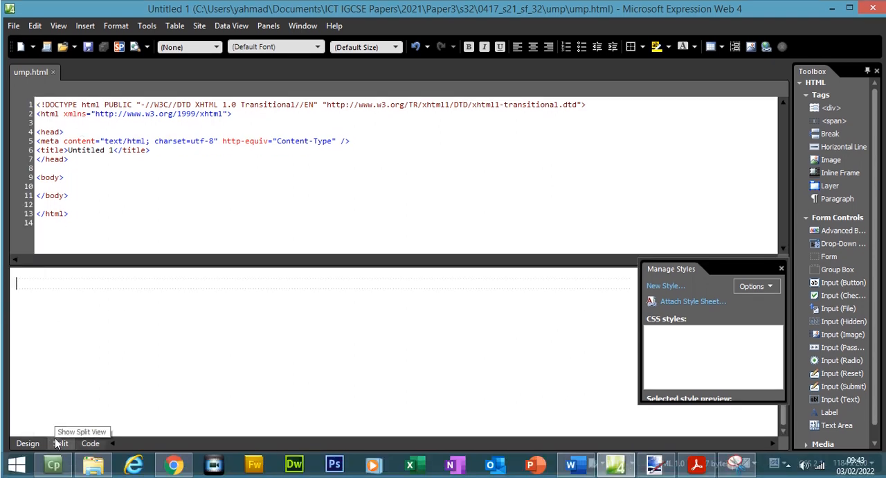
click(36, 444)
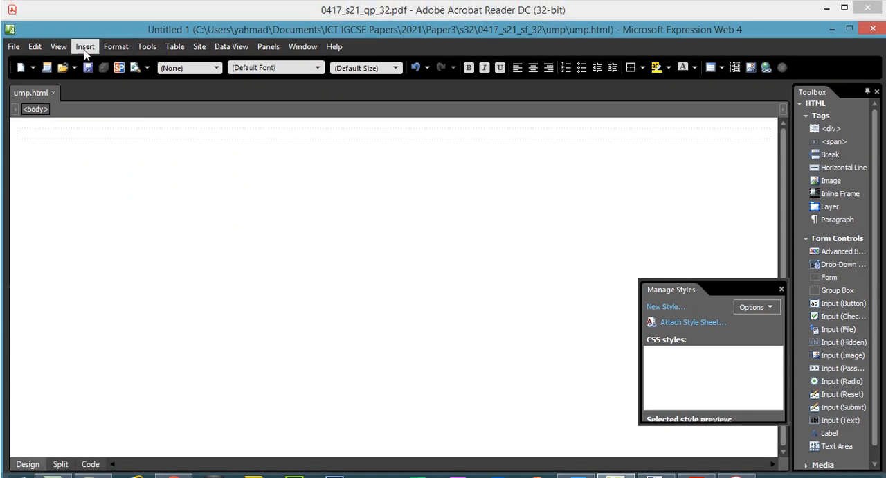
- Insert a table with 4 rows and 5 columns, setting its width to 90 percent
click(85, 25)
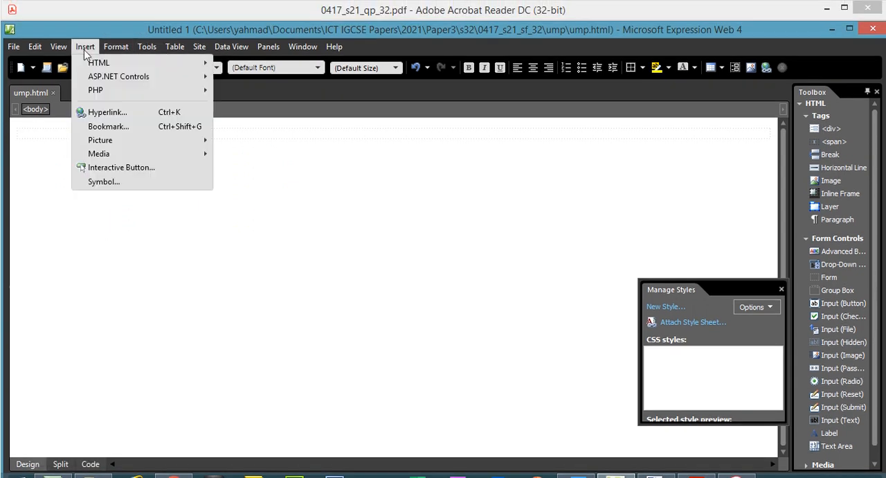
mouse_move(145, 87)
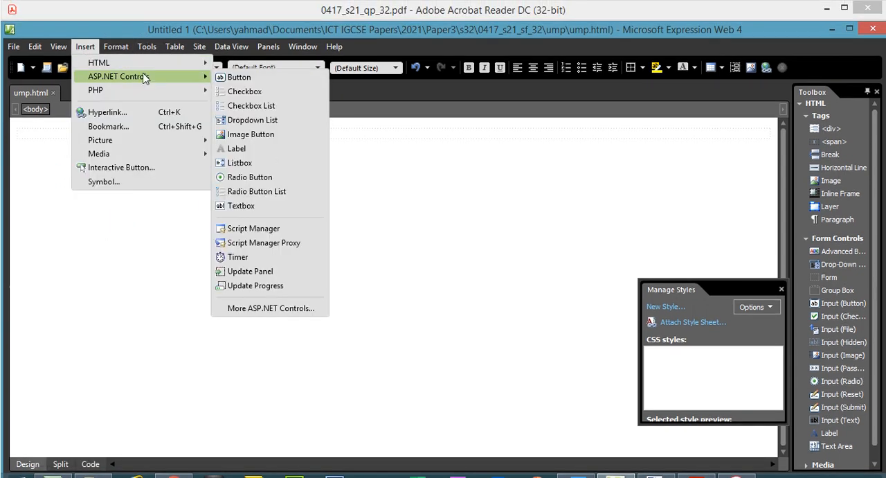
mouse_move(174, 47)
click(183, 62)
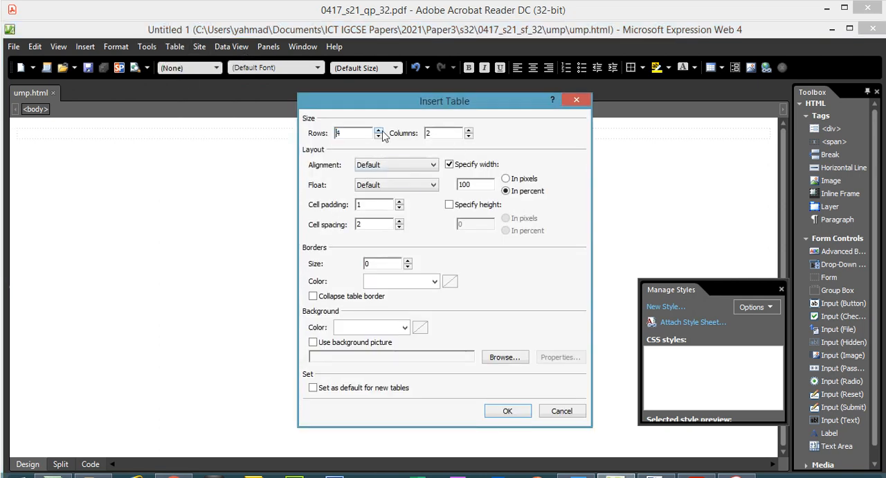
click(468, 131)
click(506, 191)
drag(484, 184, 450, 184)
text(90)
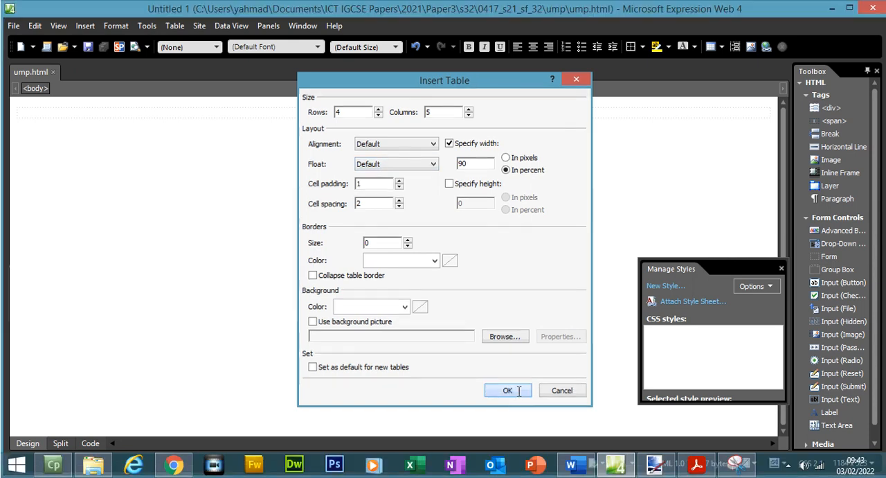
click(518, 410)
- Set the whole table's background colour to red, #FF0000, in its table properties
drag(602, 180, 130, 136)
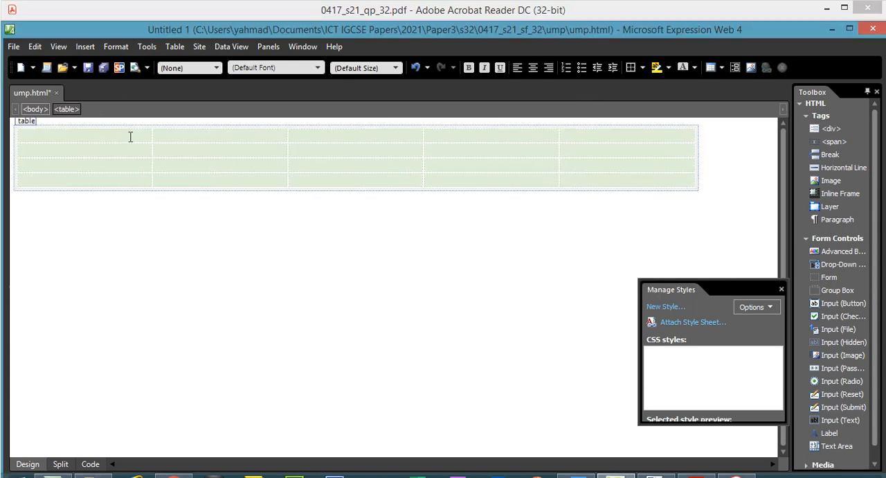
right_click(130, 137)
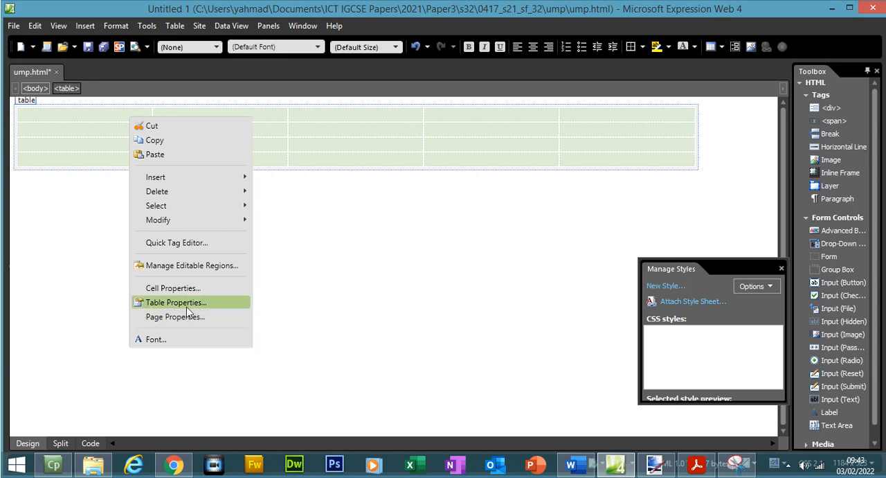
click(187, 305)
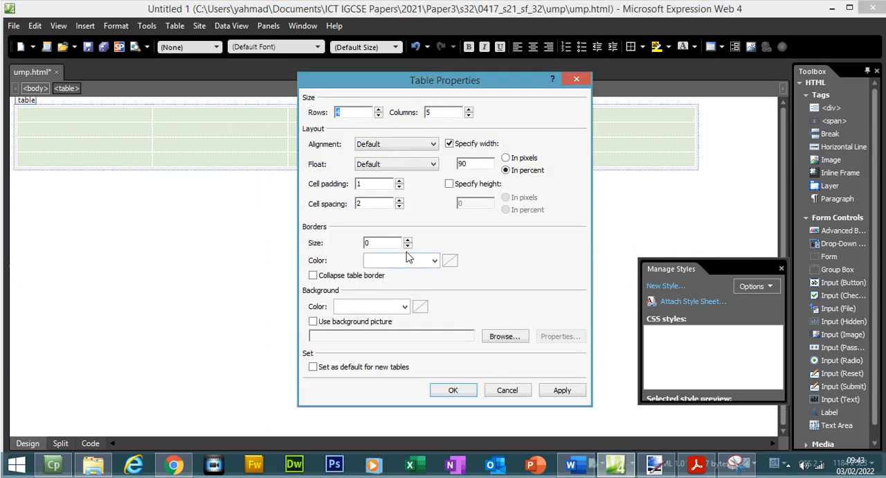
click(405, 306)
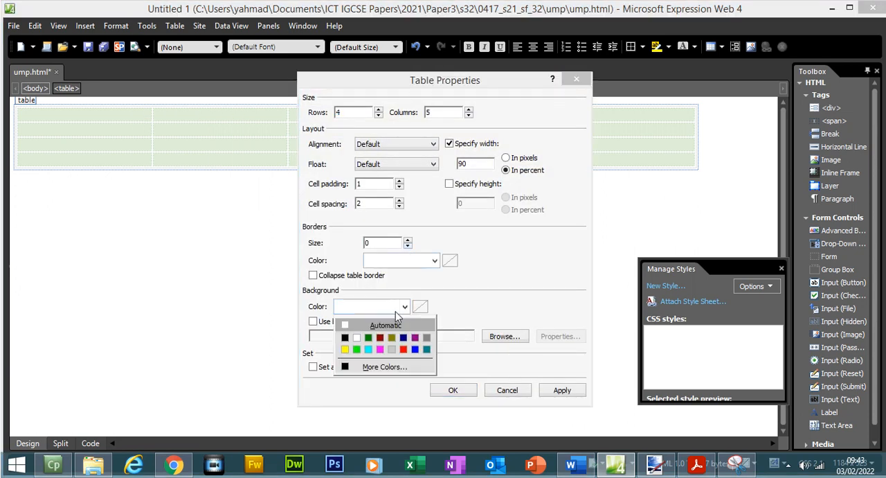
click(403, 349)
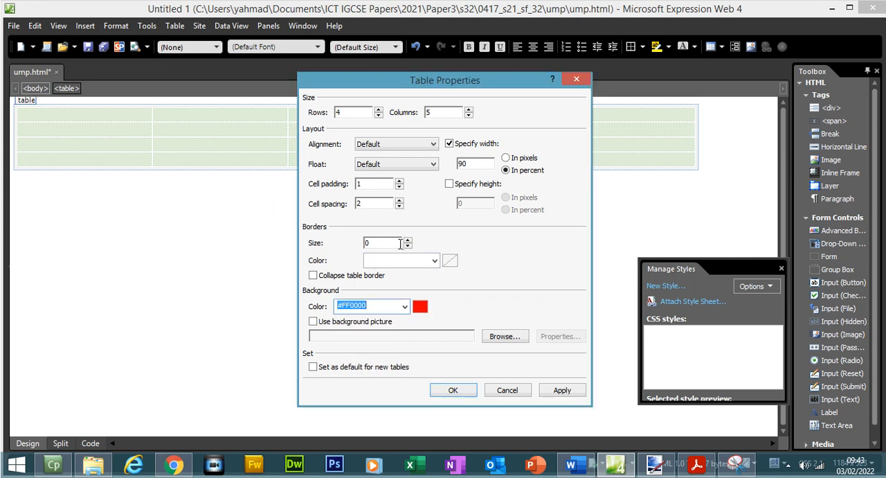
click(562, 389)
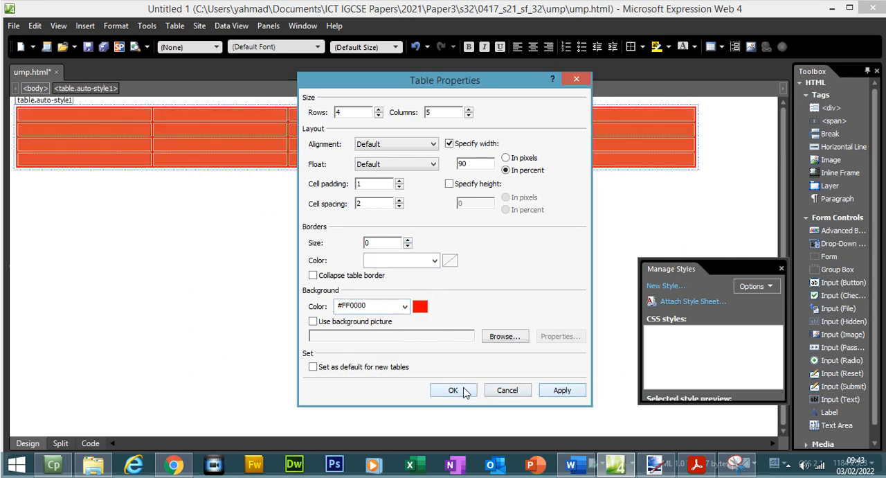
click(452, 390)
- Preview the ump.html page in the Chrome browser
click(13, 25)
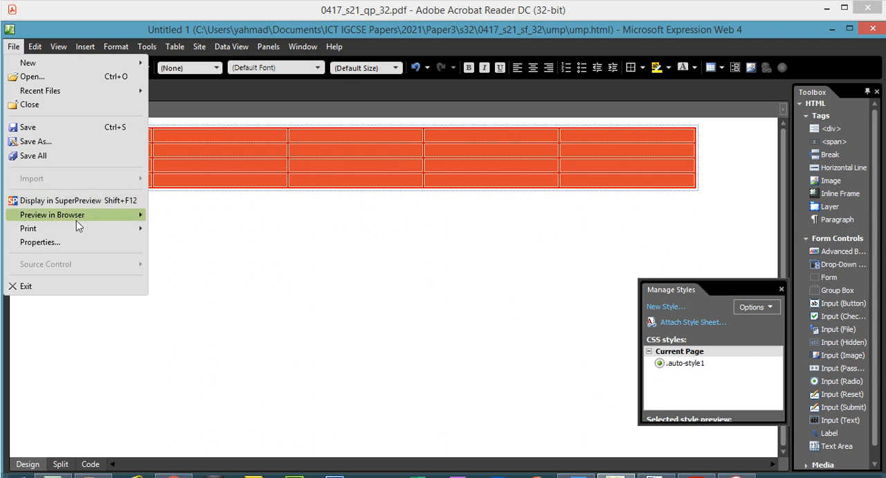
mouse_move(77, 193)
click(181, 217)
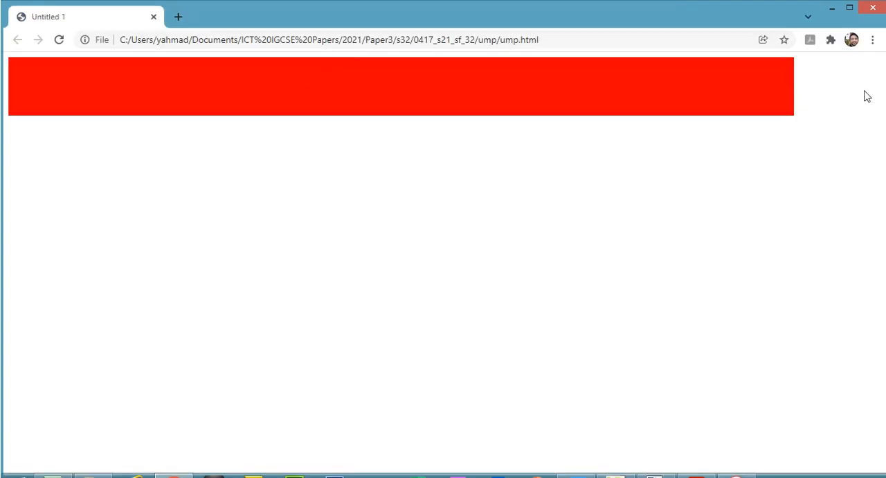
- Resize the Chrome window, including making it much narrower, to check how the red table's width scales with it
click(849, 7)
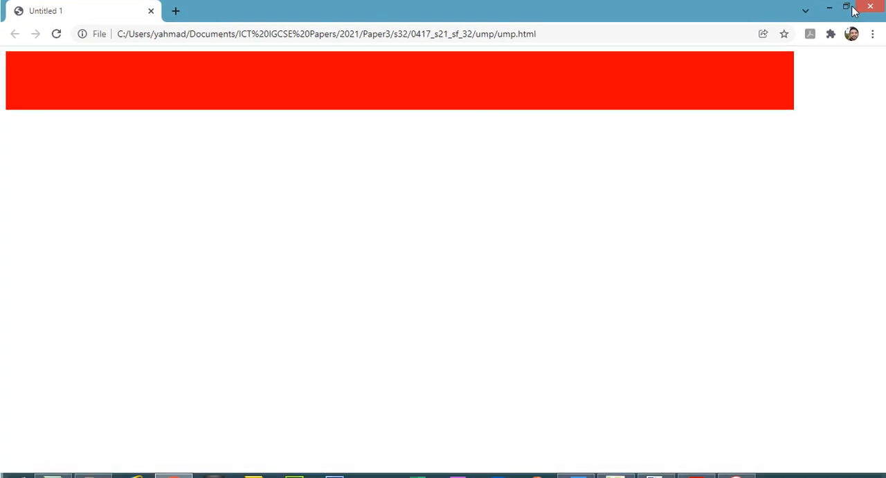
click(850, 7)
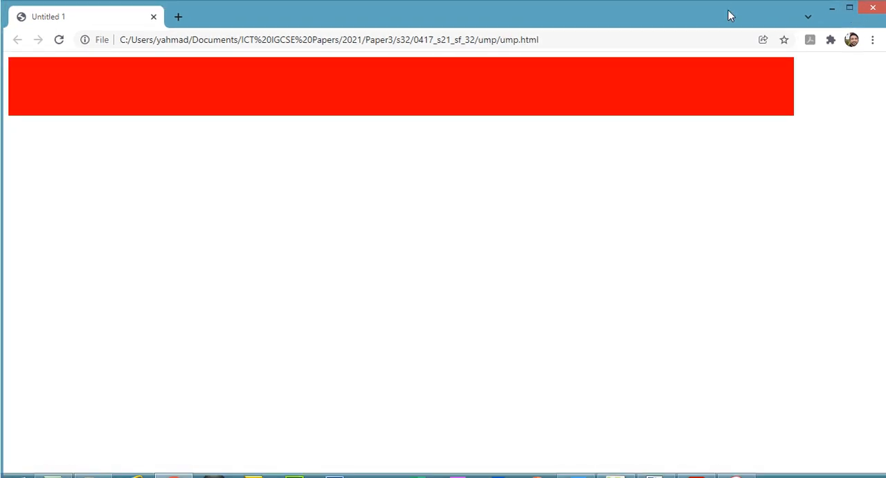
drag(731, 16, 709, 42)
drag(868, 116, 460, 131)
drag(315, 49, 418, 49)
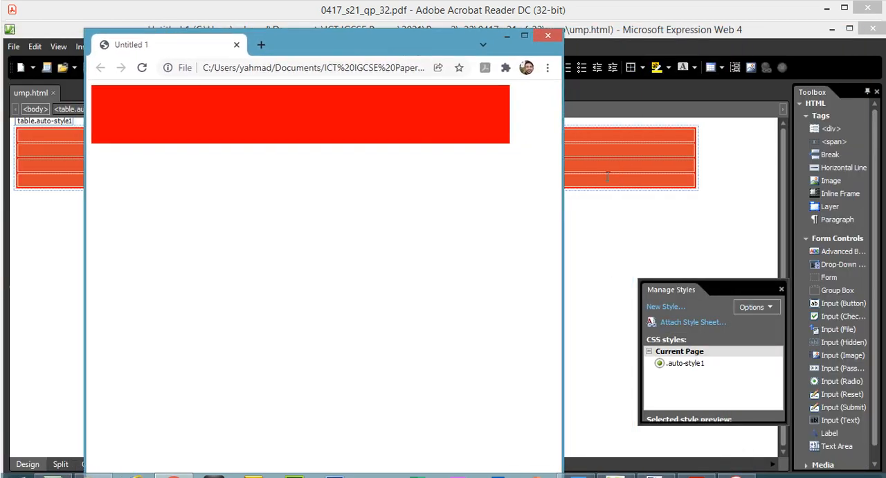
- Leave the browser preview and delete the red test table from the page, checking the page code for leftovers
drag(562, 171, 777, 162)
click(782, 37)
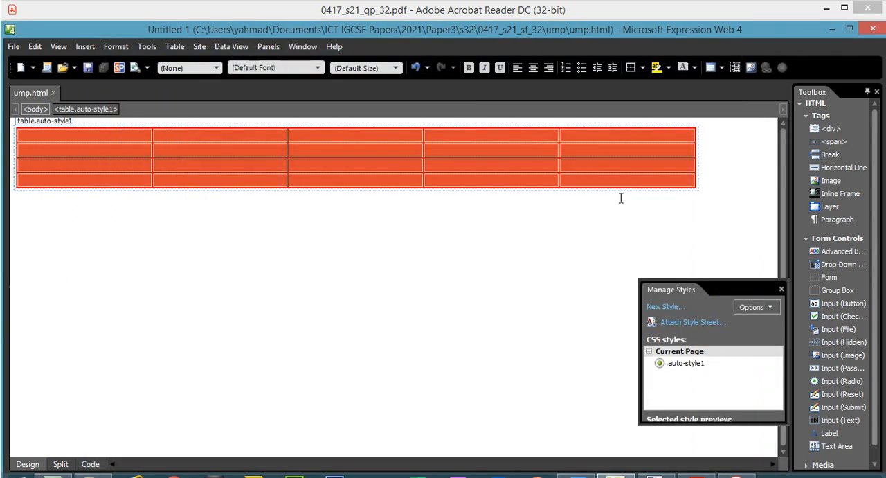
click(657, 206)
click(699, 193)
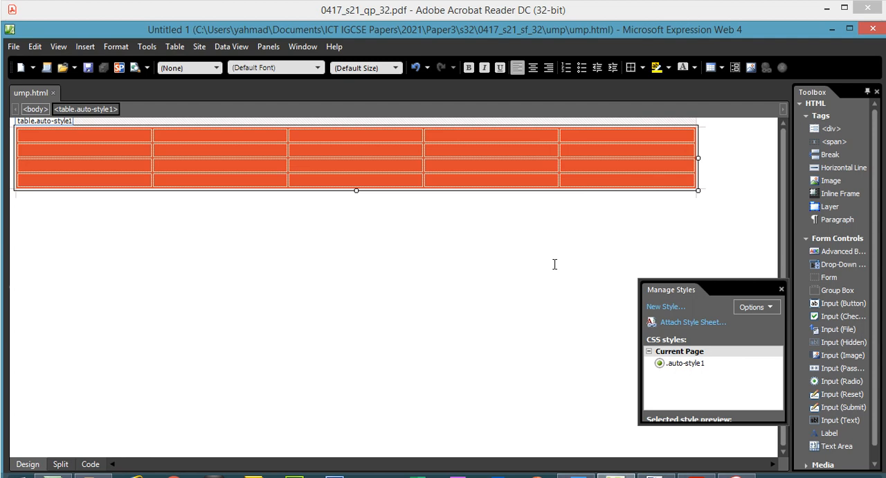
key(Delete)
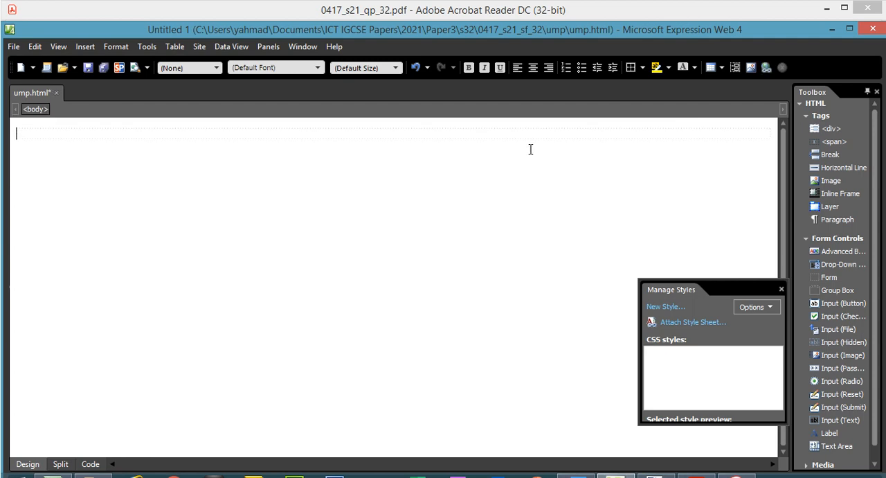
click(89, 465)
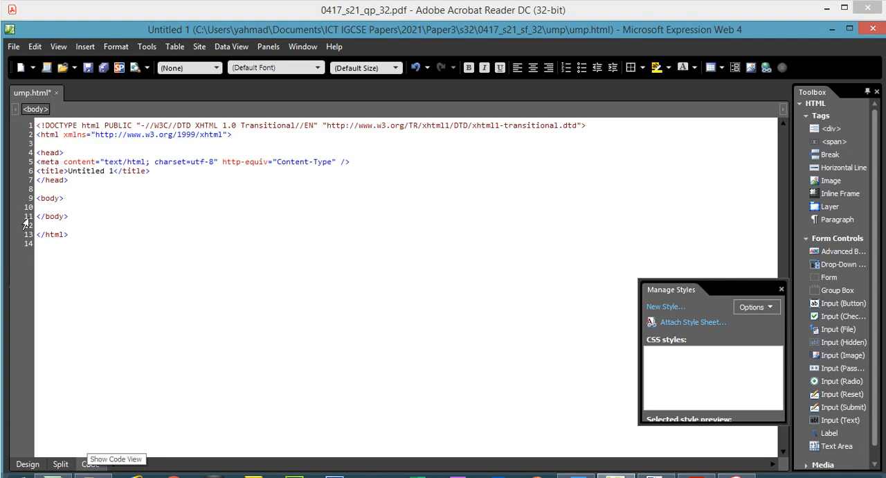
click(28, 464)
- Switch to the exam paper in Acrobat Reader and examine the table diagram's rows, columns and cell heights, returning to Expression Web
click(695, 475)
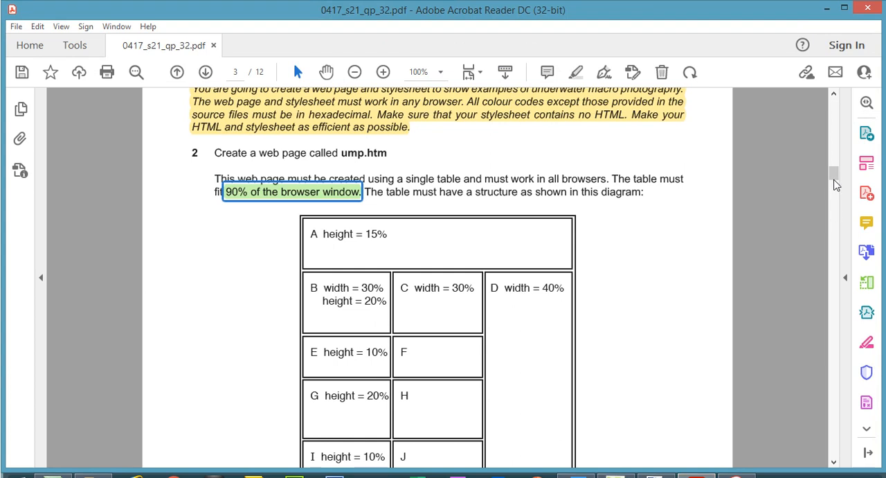
drag(834, 179, 835, 188)
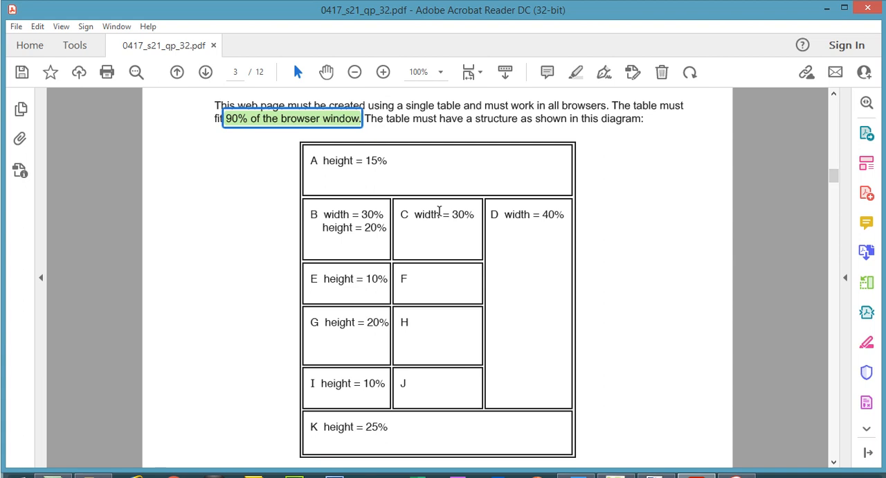
drag(316, 160, 378, 160)
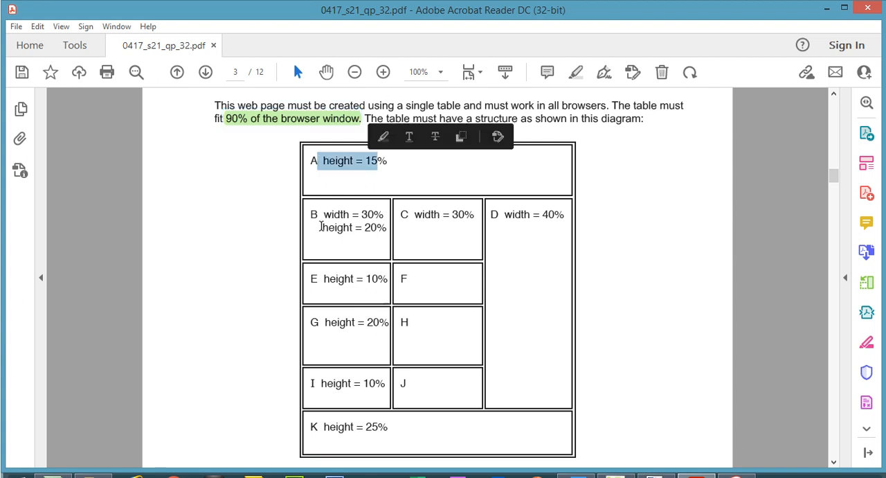
drag(321, 226, 386, 228)
drag(322, 278, 354, 279)
drag(324, 322, 356, 323)
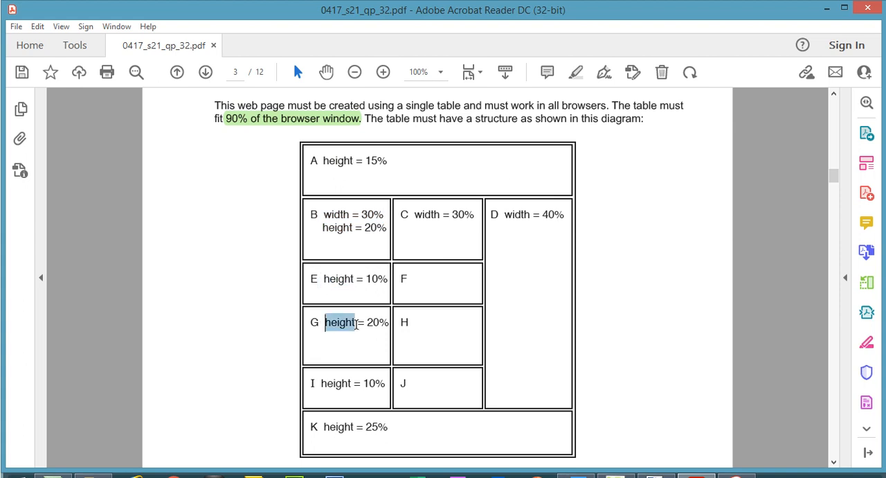
drag(322, 383, 351, 383)
drag(323, 426, 354, 427)
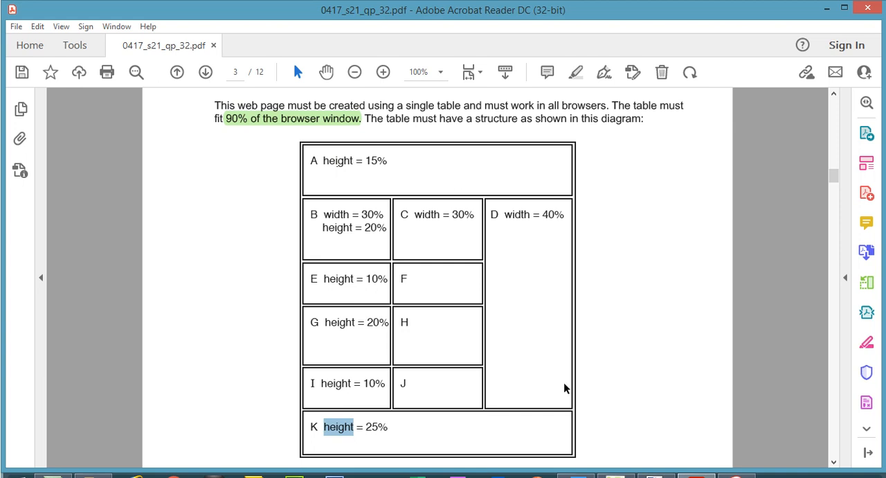
click(616, 474)
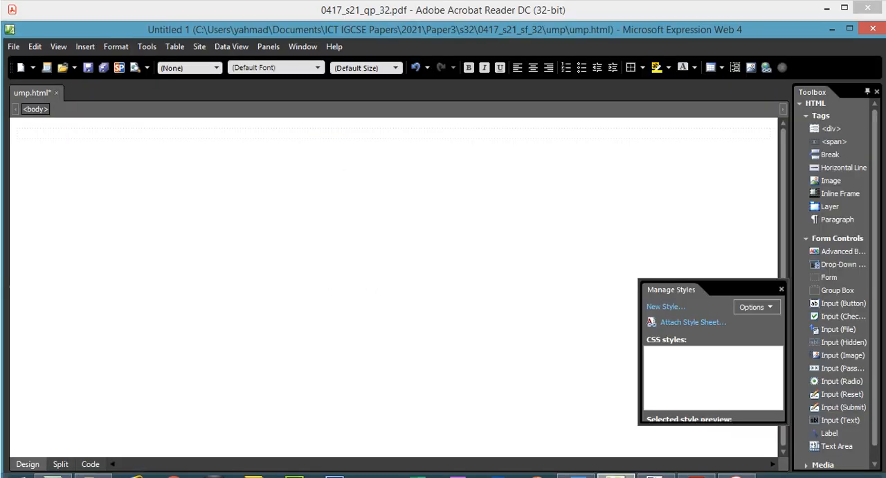
key(alt+Tab)
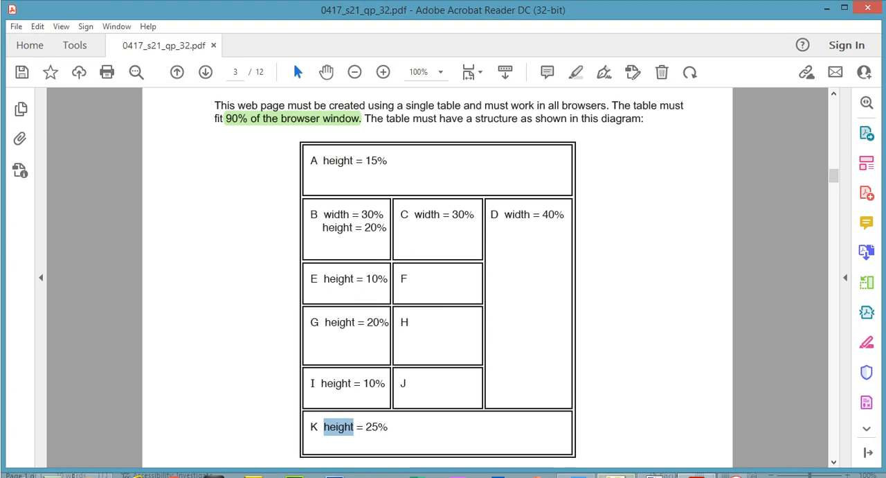
key(alt+Tab)
- Maximize the window and set up a new table with 6 rows and 3 columns
click(85, 49)
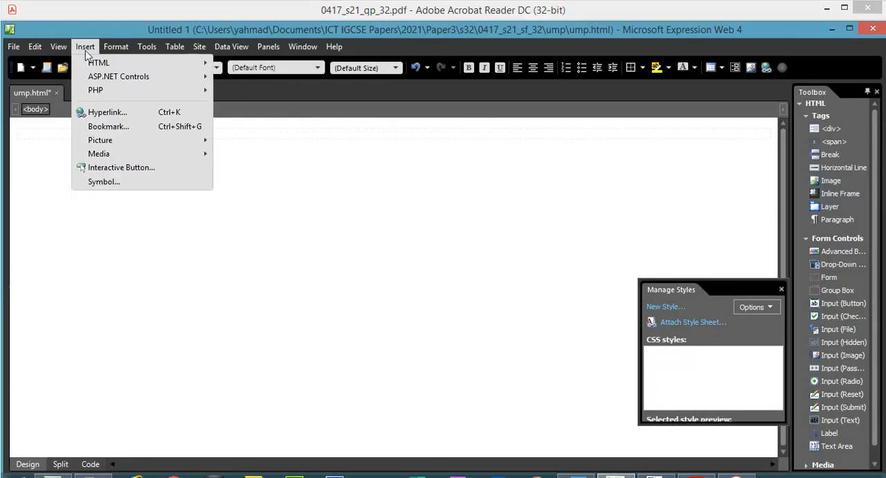
click(95, 31)
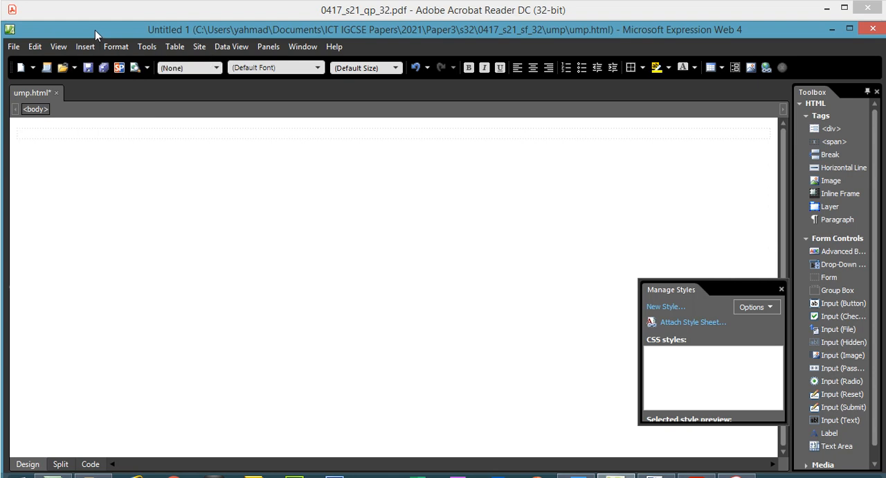
double_click(94, 30)
click(82, 24)
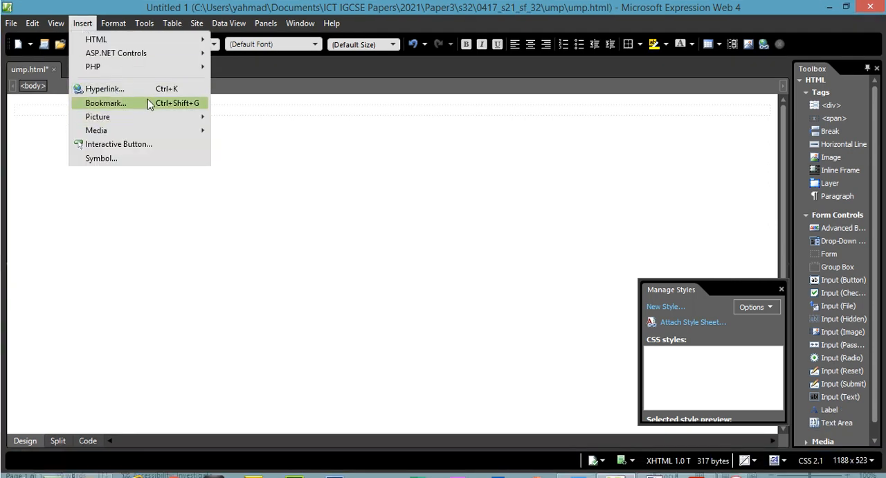
mouse_move(172, 23)
click(182, 40)
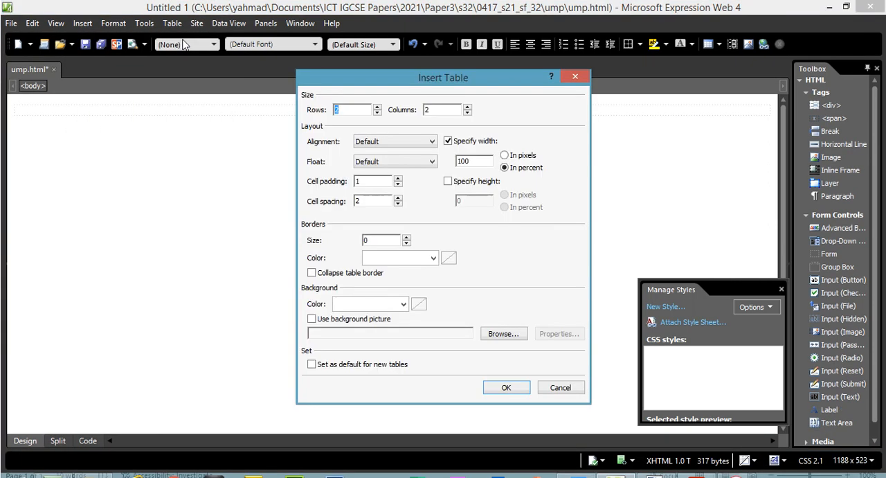
click(377, 107)
click(377, 107)
- Check the required table width in the exam paper, set the width to 90 percent and insert the table
click(696, 475)
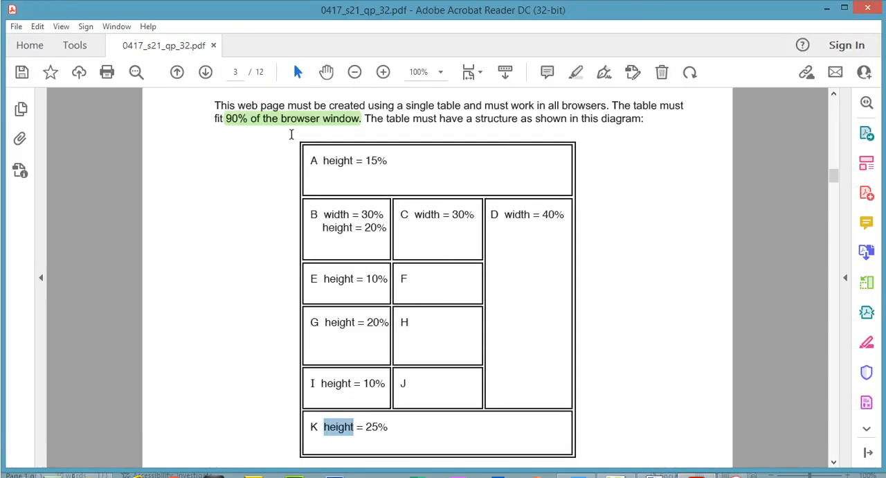
click(247, 123)
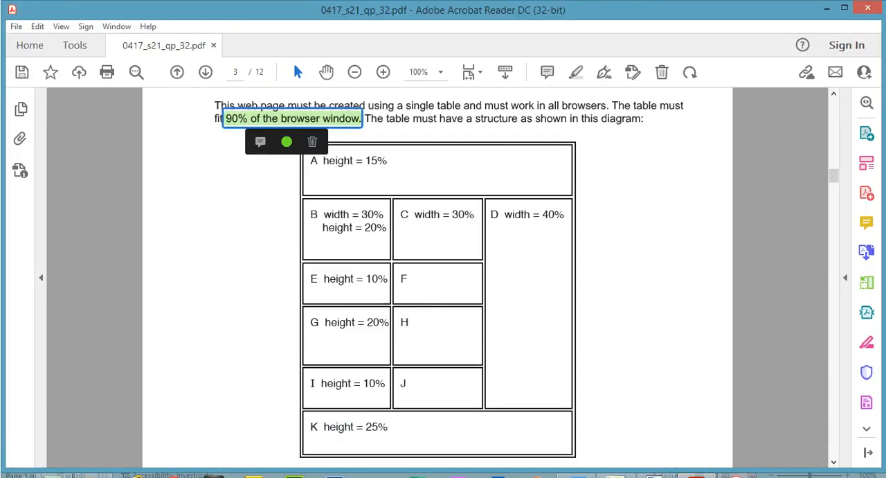
click(701, 475)
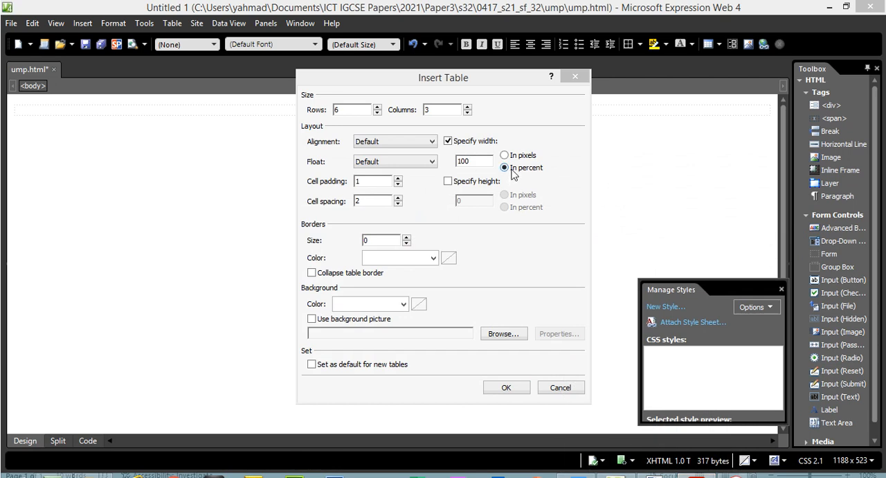
click(479, 164)
drag(483, 163, 446, 166)
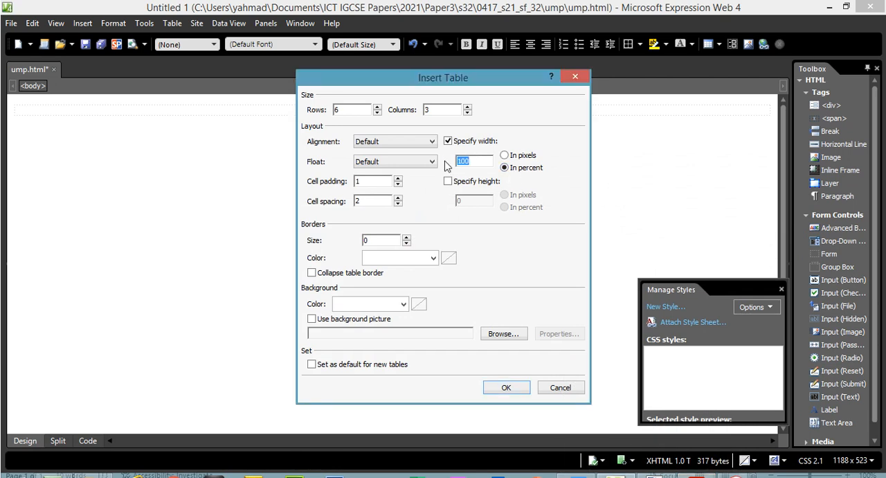
text(90)
click(505, 387)
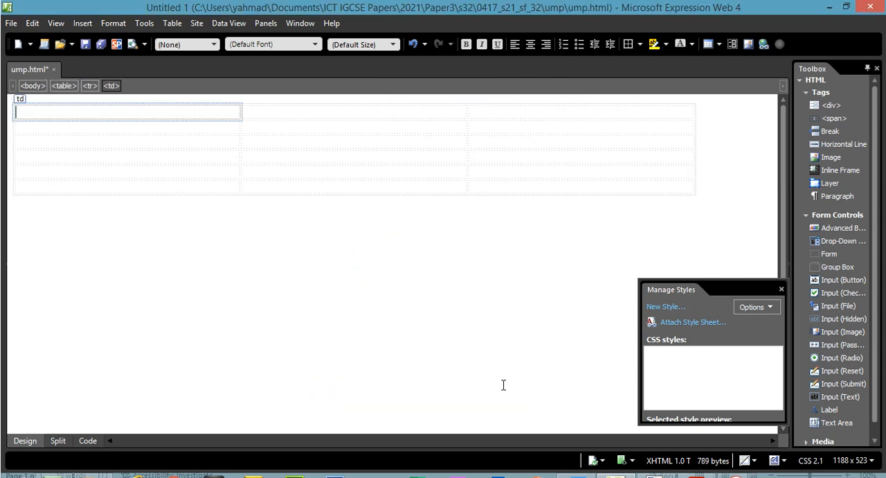
- Check cell A in the exam paper's diagram and examine the first row's cell tags in the page code
click(696, 474)
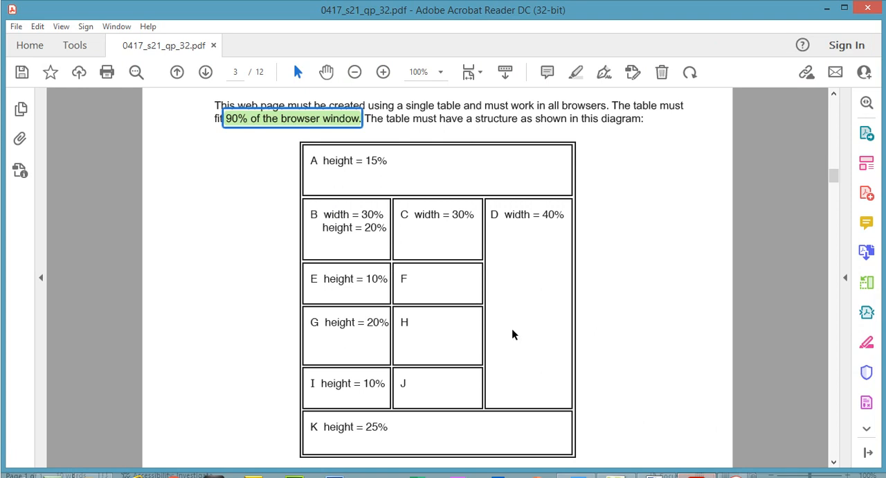
drag(324, 160, 389, 178)
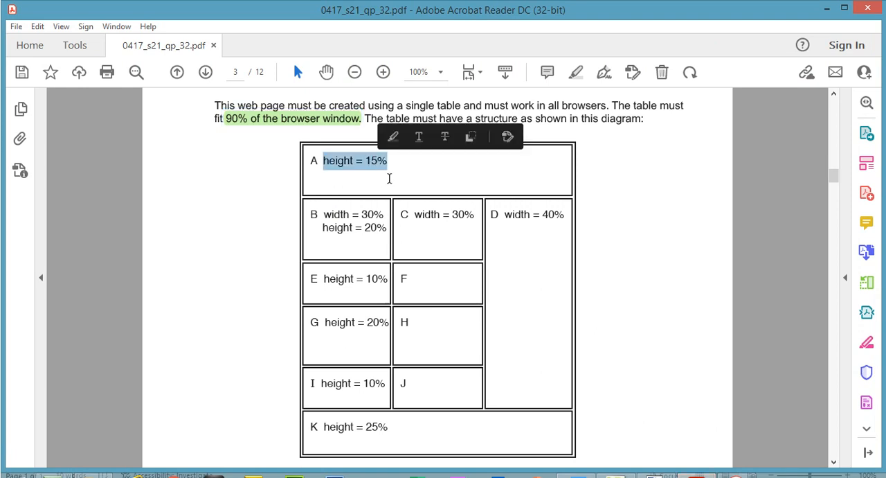
key(alt+Tab)
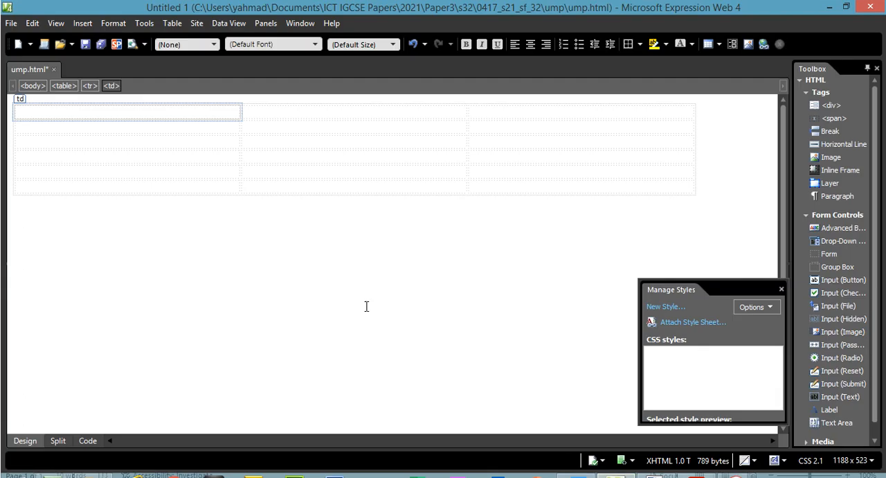
click(82, 443)
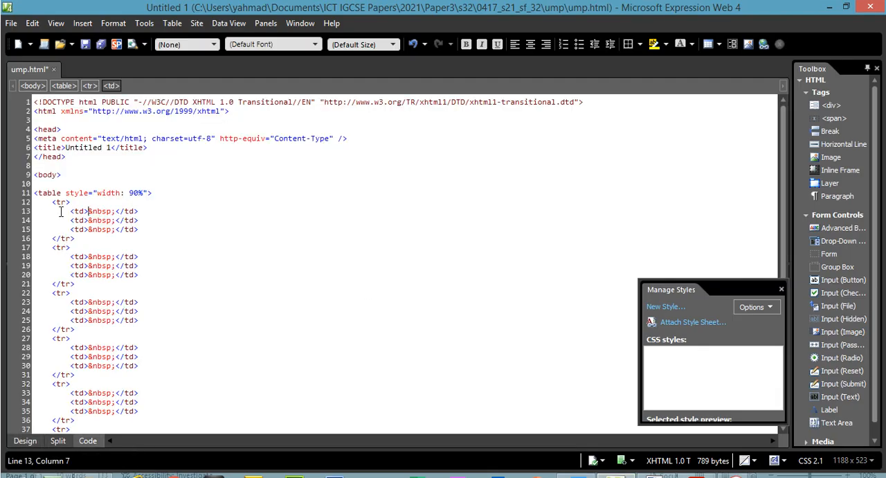
drag(57, 201, 73, 240)
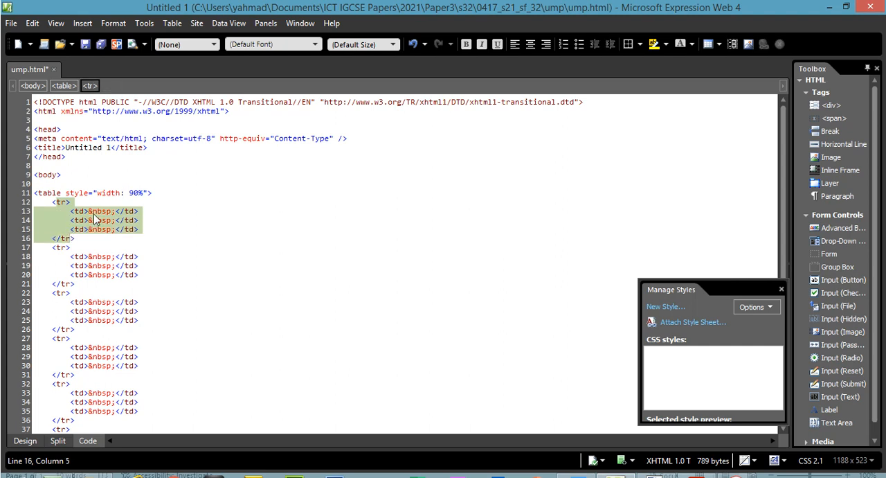
click(92, 211)
click(94, 229)
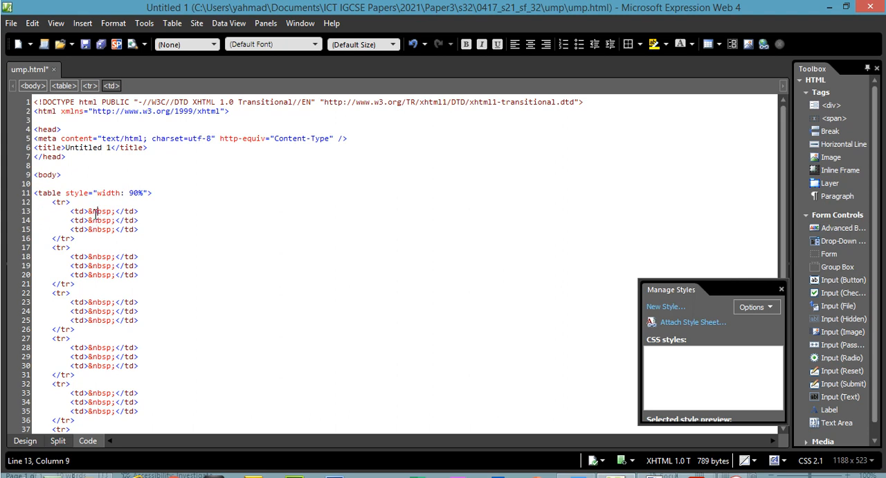
click(95, 220)
- Merge the three cells of the table's first row into one and view the merged cell in the code
drag(57, 202, 71, 239)
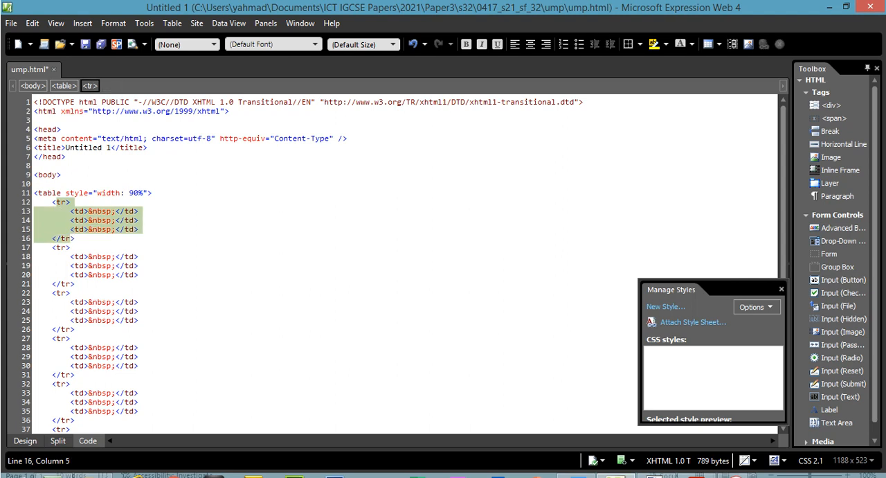
key(alt+Tab)
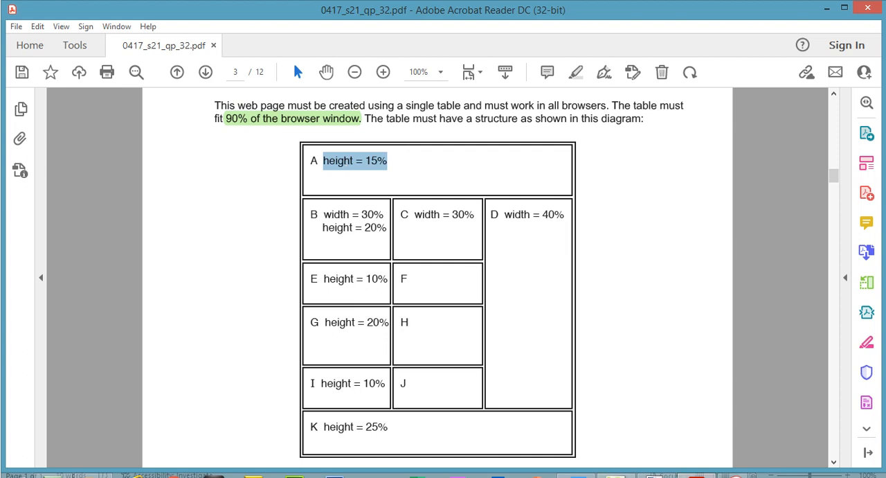
click(618, 475)
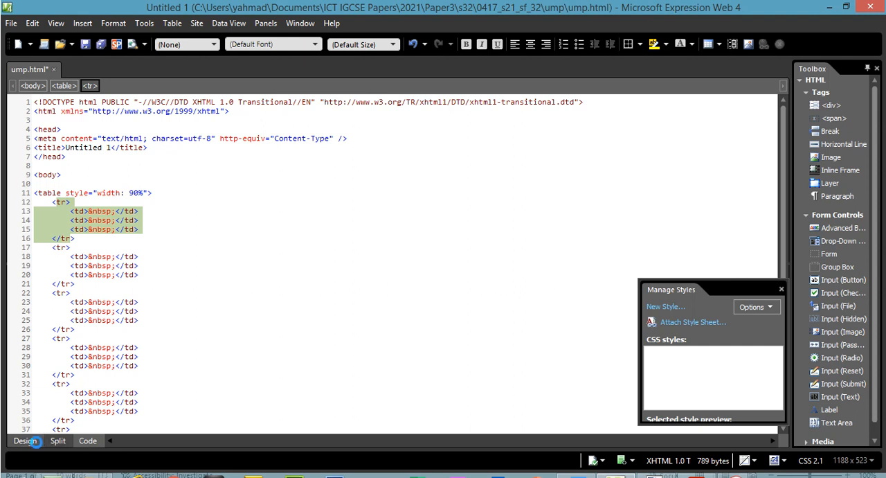
click(35, 443)
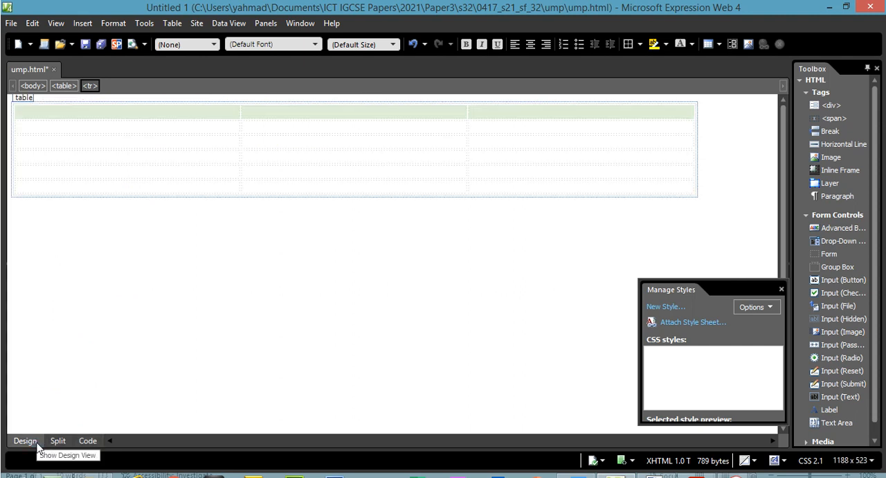
right_click(200, 115)
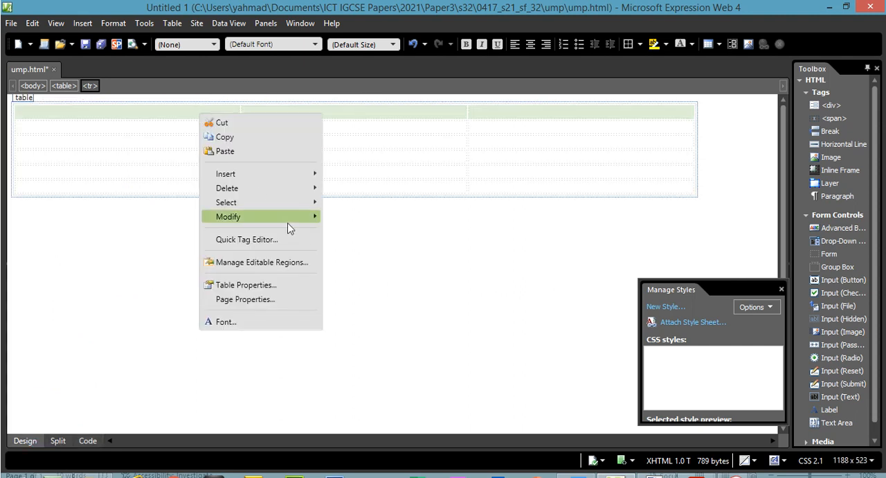
mouse_move(288, 222)
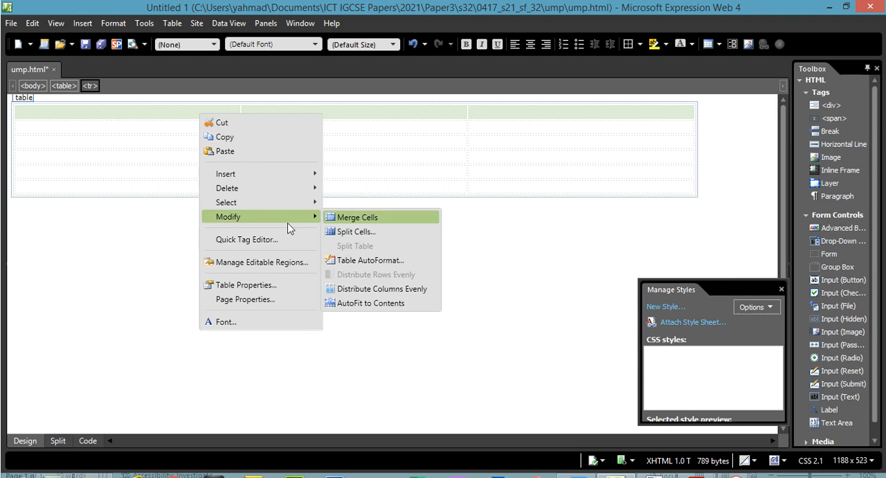
click(343, 218)
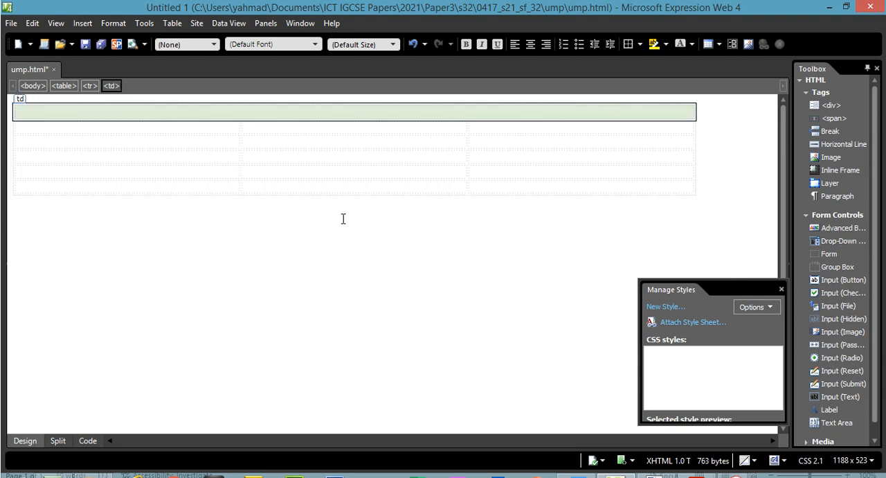
click(88, 441)
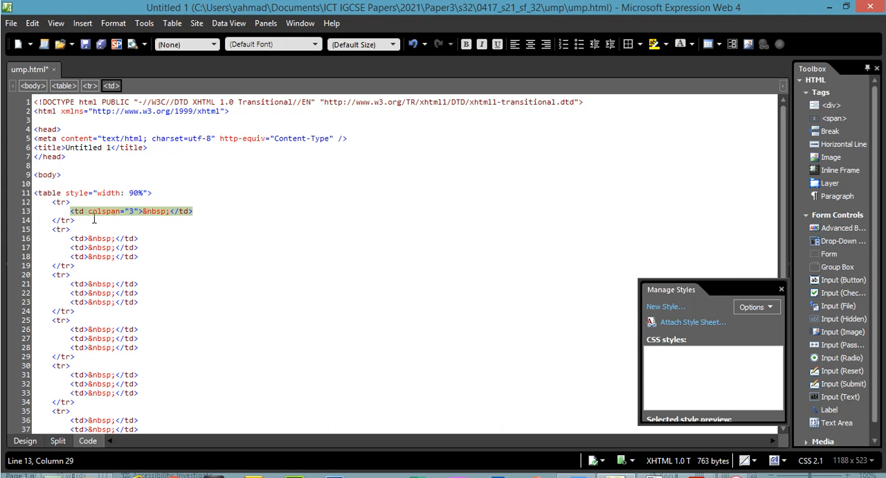
click(170, 212)
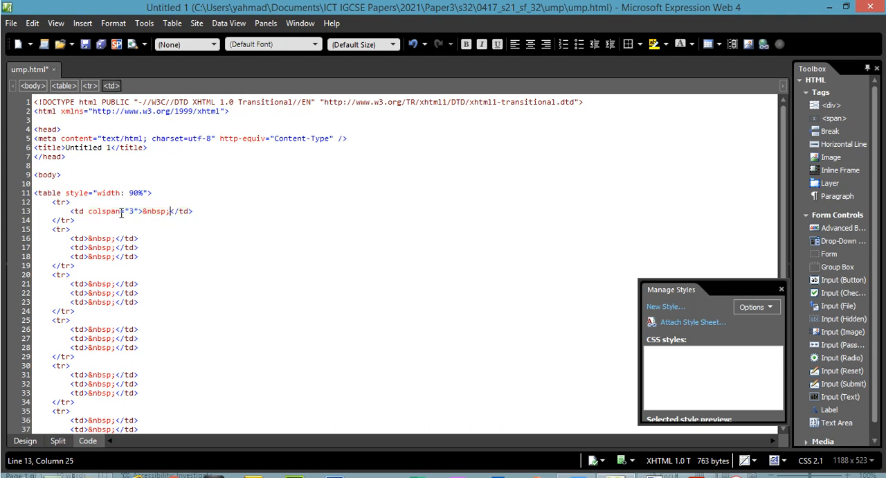
- Examine the first row's colspan attribute in the code and check cell D in the exam paper's diagram
drag(134, 211, 88, 213)
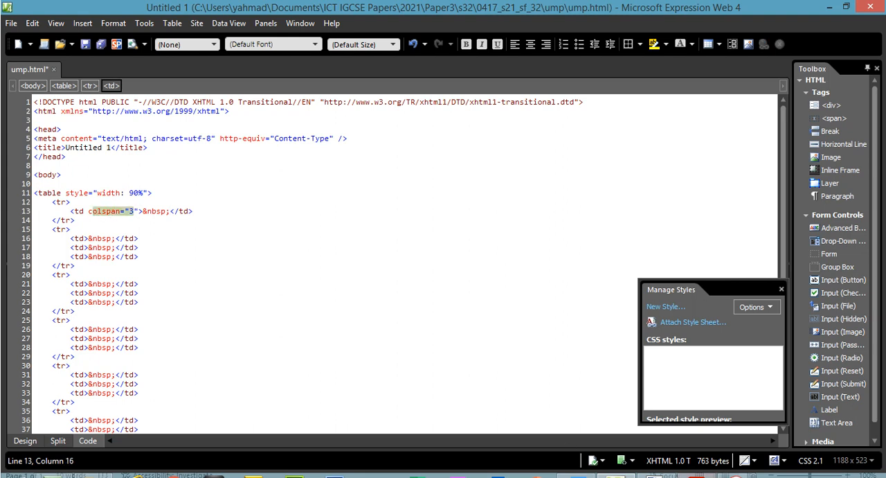
click(697, 476)
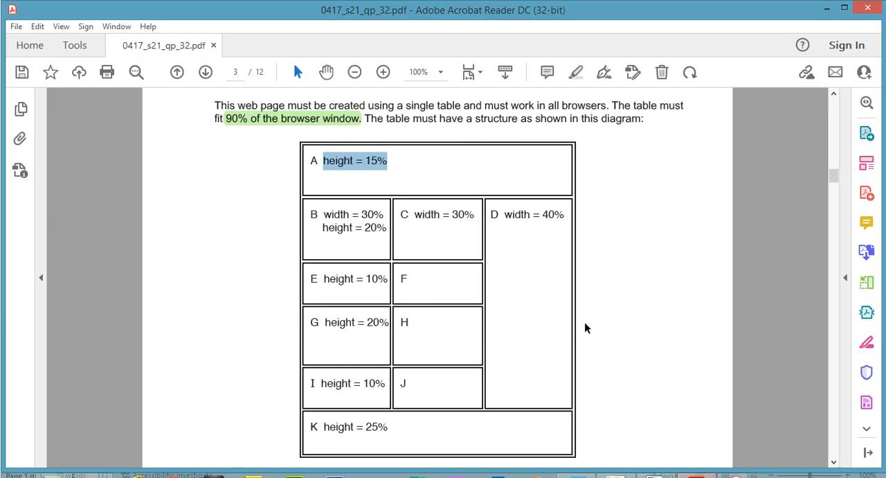
drag(491, 215, 502, 216)
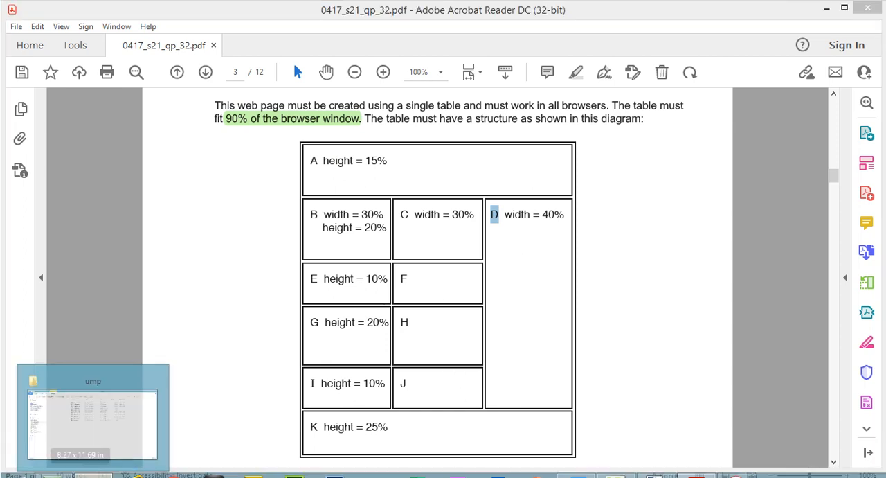
click(94, 415)
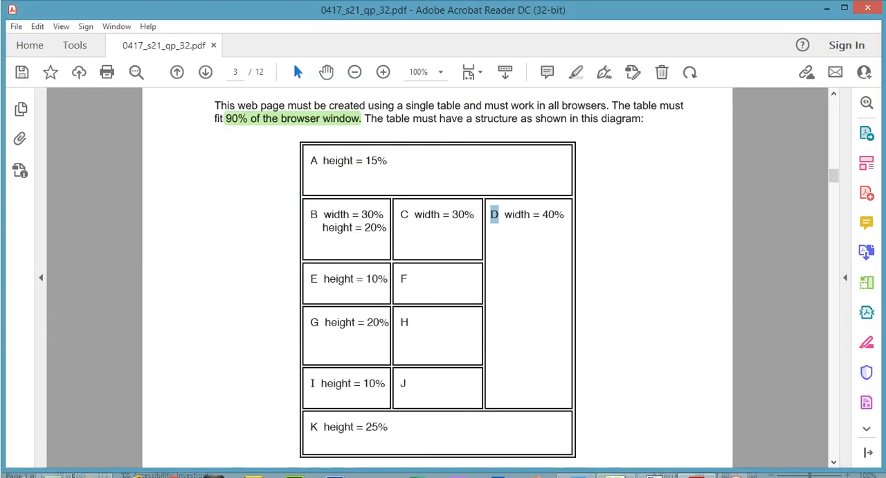
click(613, 475)
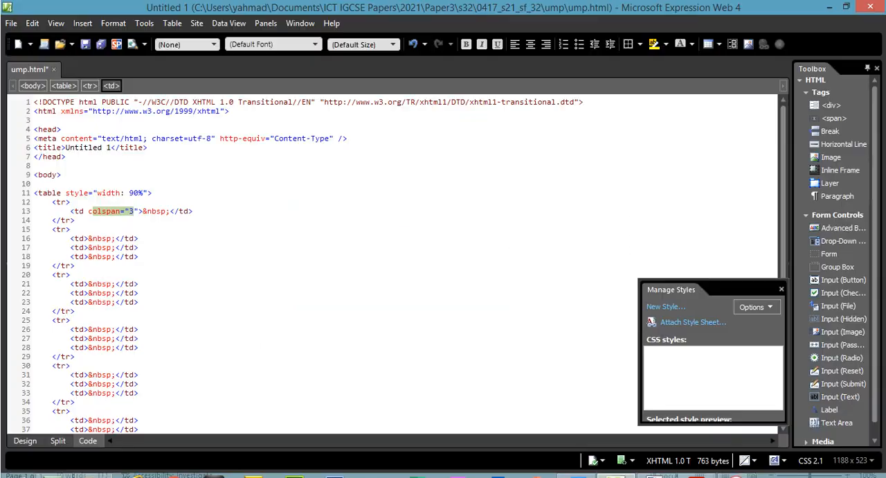
- Merge the third-column cells of rows 2 to 5 into a single cell for D
click(25, 440)
drag(503, 132, 502, 171)
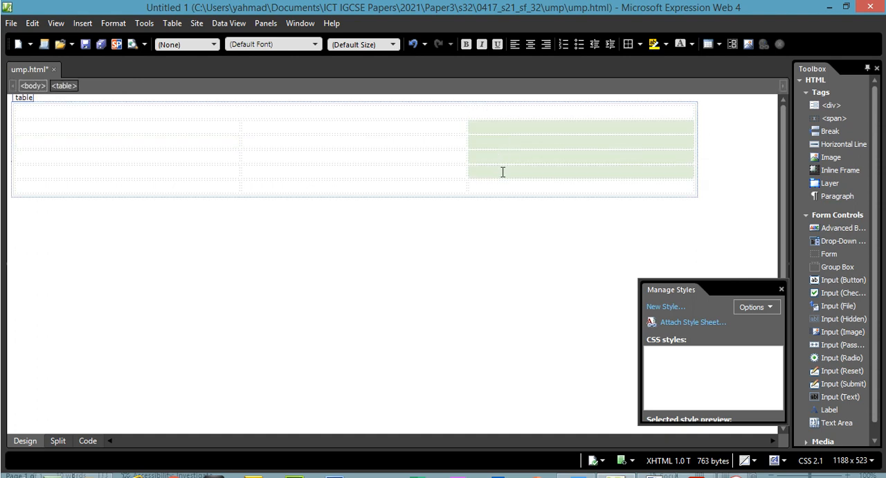
right_click(503, 171)
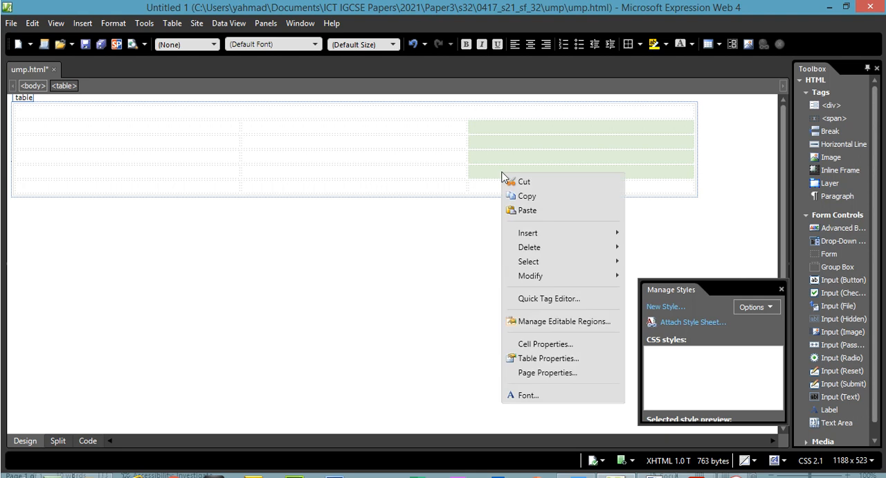
mouse_move(569, 280)
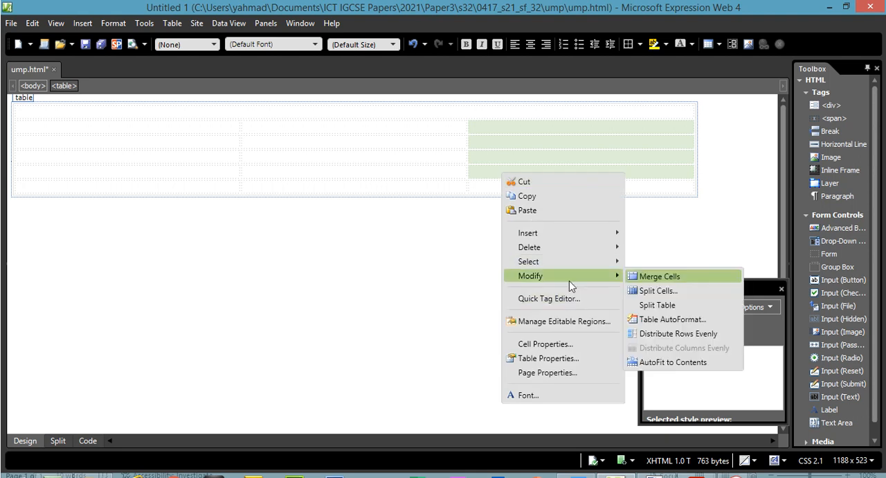
click(660, 276)
click(513, 147)
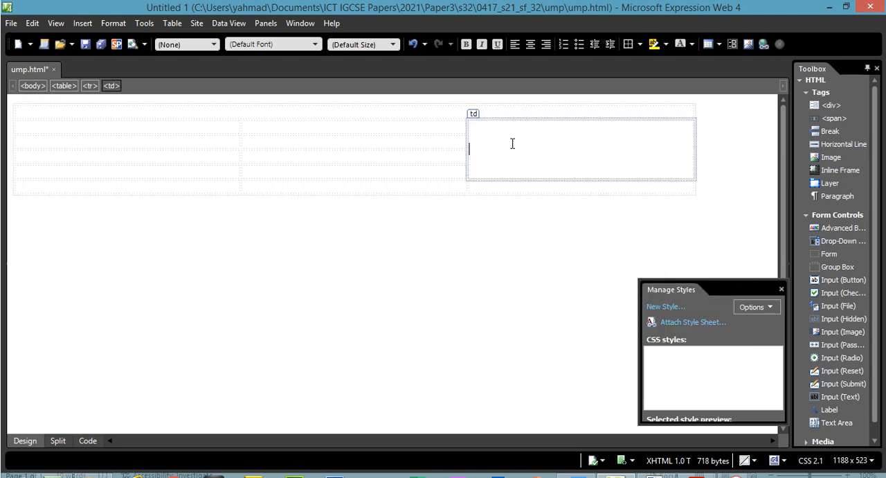
- Examine the merged cell's rowspan attribute in the code and compare it with cell D in the exam paper
click(88, 440)
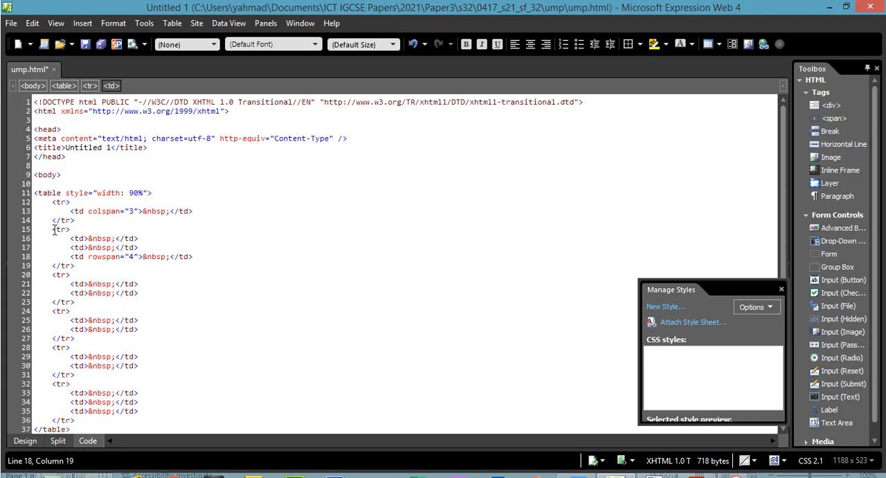
click(696, 476)
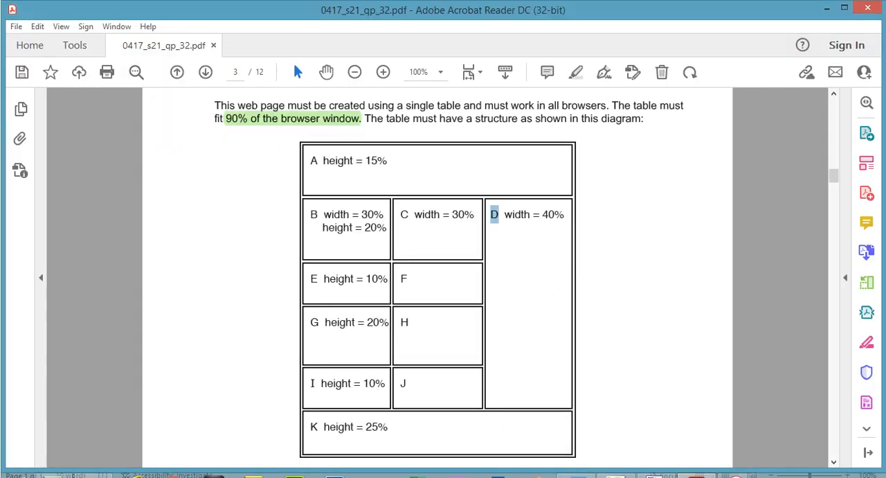
key(alt+Tab)
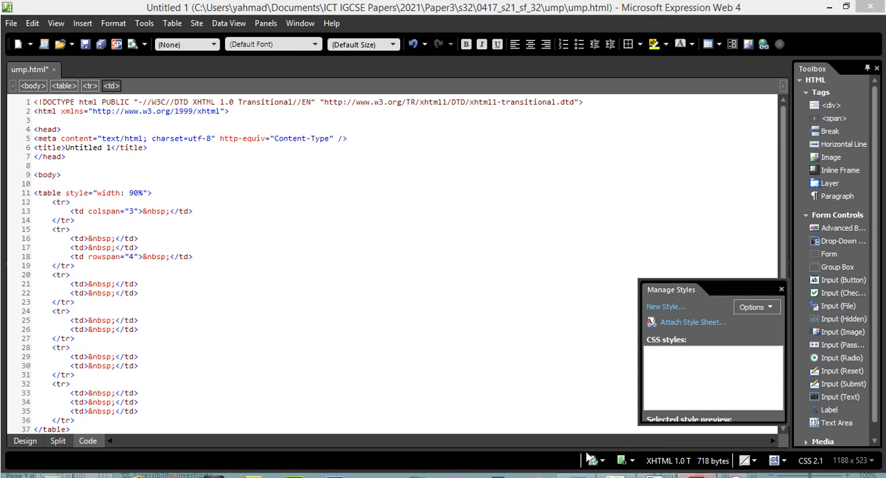
click(132, 257)
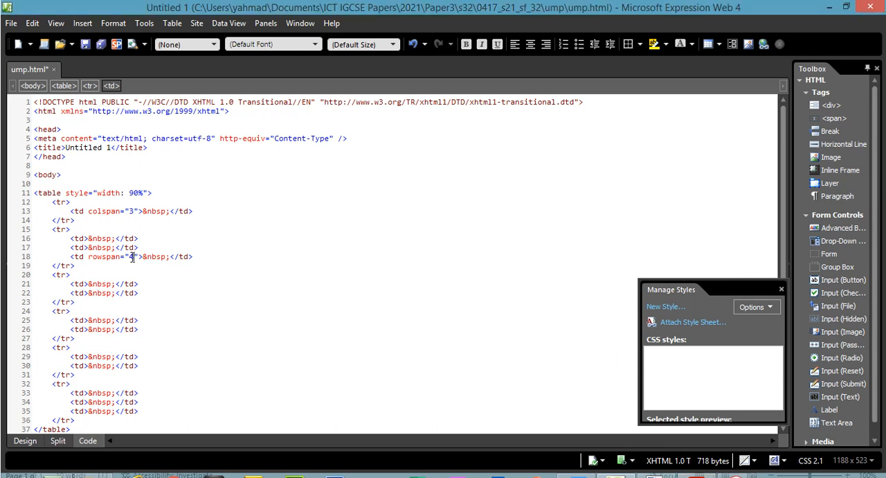
double_click(131, 257)
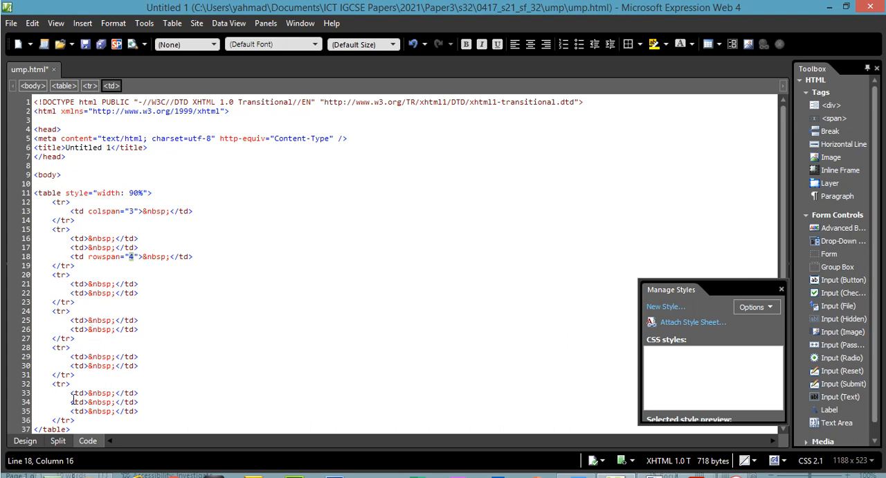
- Examine the three cells of the table's last row and check cell K in the exam paper's diagram
drag(70, 393, 98, 402)
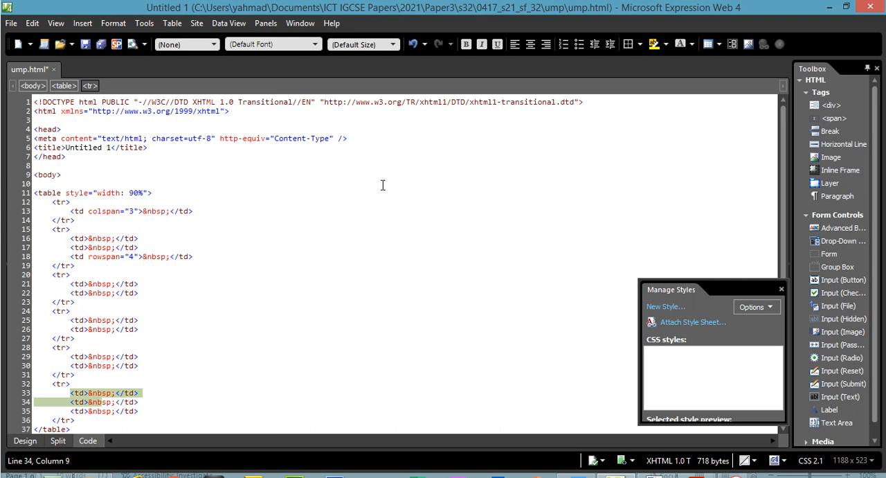
click(25, 440)
click(159, 189)
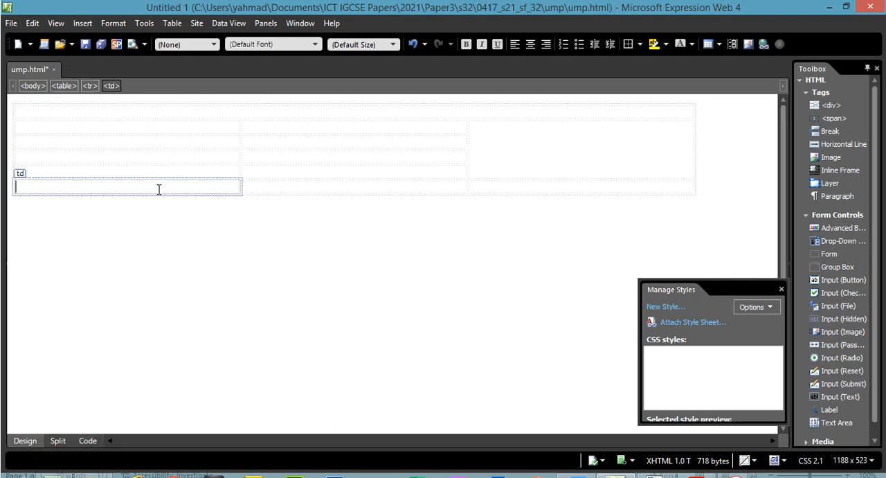
click(294, 188)
click(529, 193)
click(696, 475)
drag(310, 426, 388, 428)
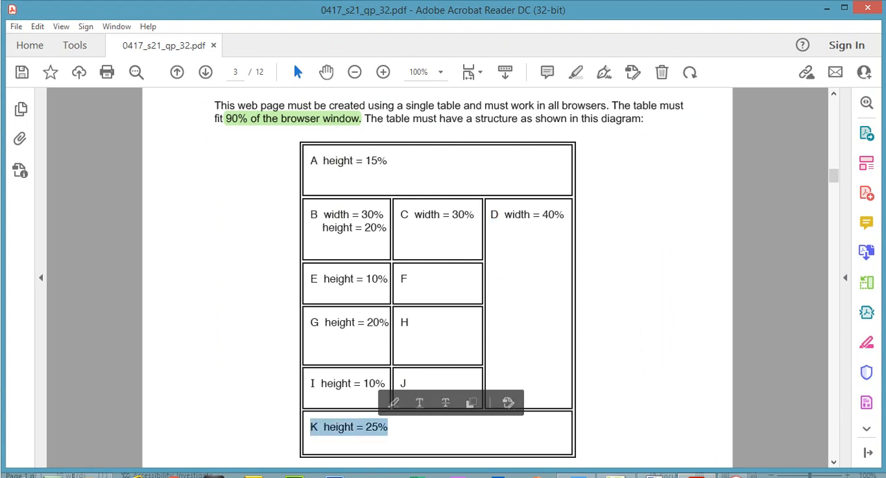
- Merge the three cells of the table's last row into one cell for K
click(696, 475)
drag(190, 190, 223, 184)
click(481, 215)
right_click(224, 185)
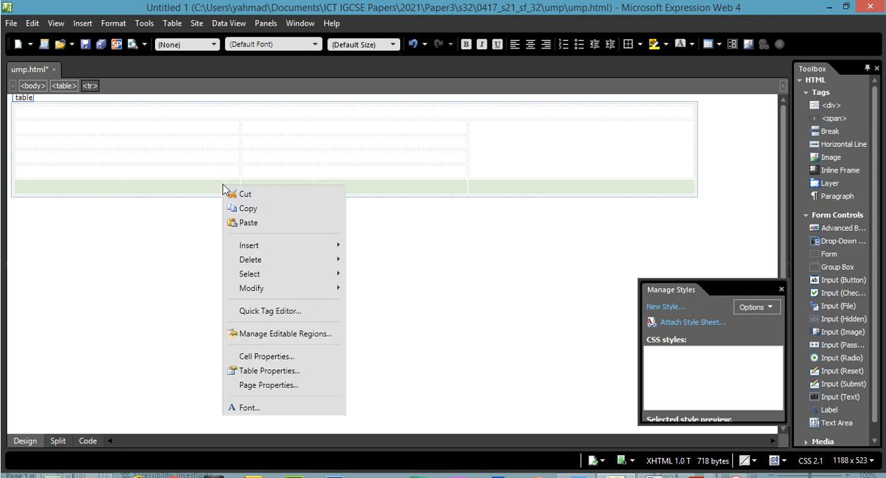
mouse_move(291, 291)
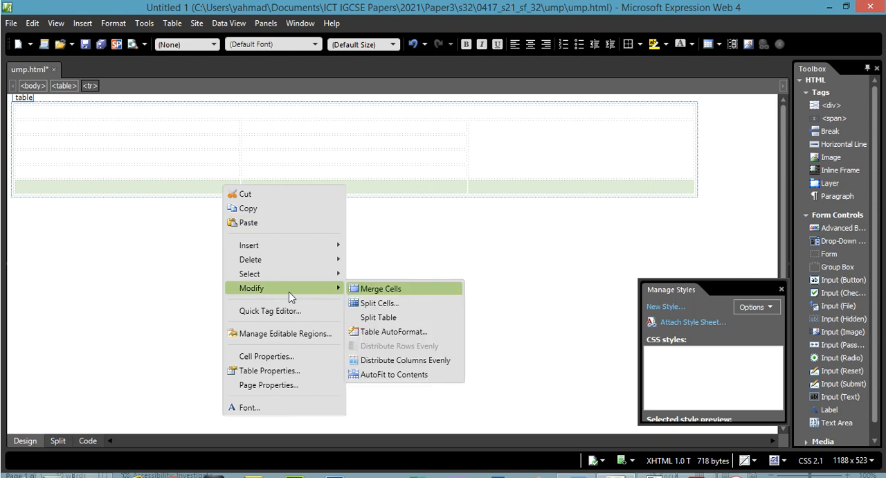
click(382, 290)
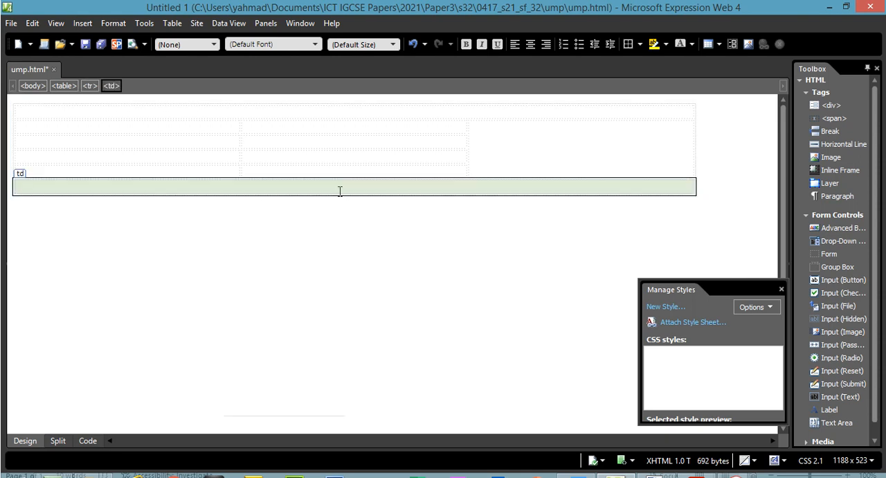
- Review the colspan and rowspan attributes of the merged cells in the page code
click(87, 440)
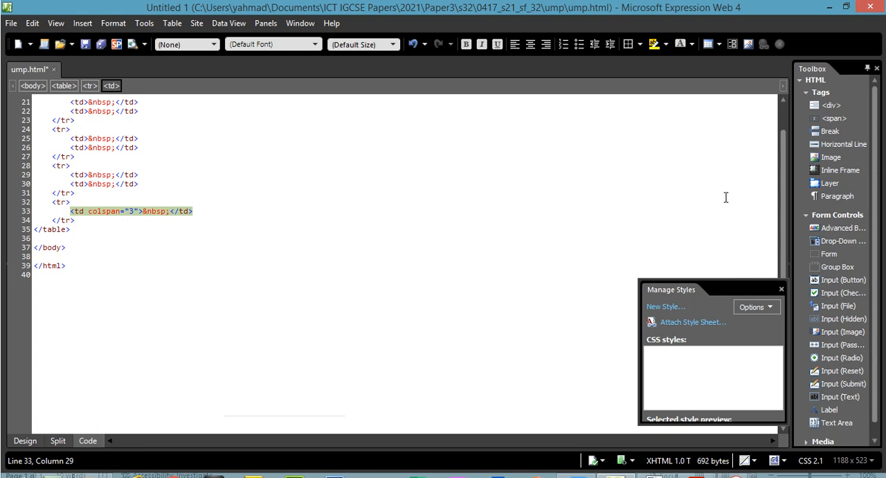
scroll(787, 163, up, 6)
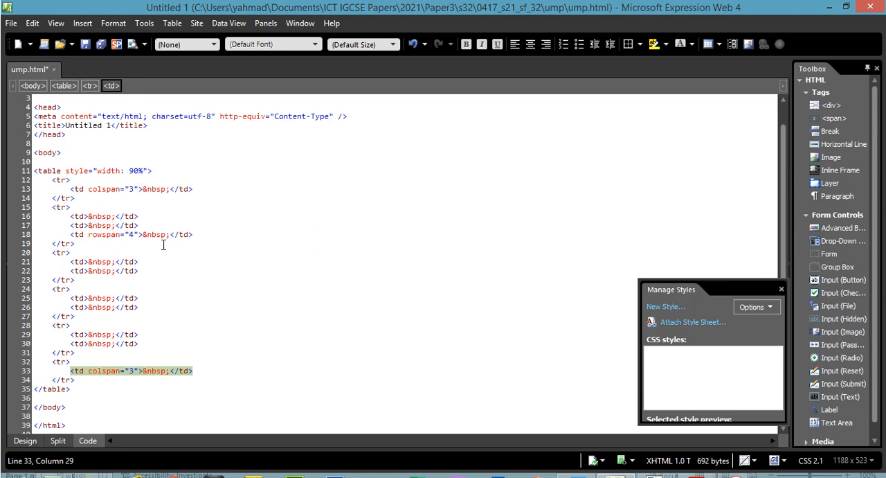
click(137, 235)
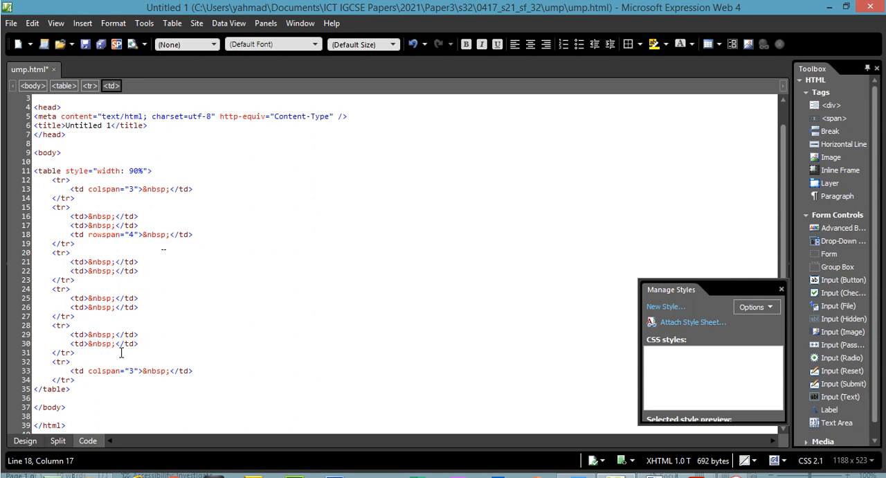
- Return to the design view and save the ump.html page
click(26, 441)
click(11, 22)
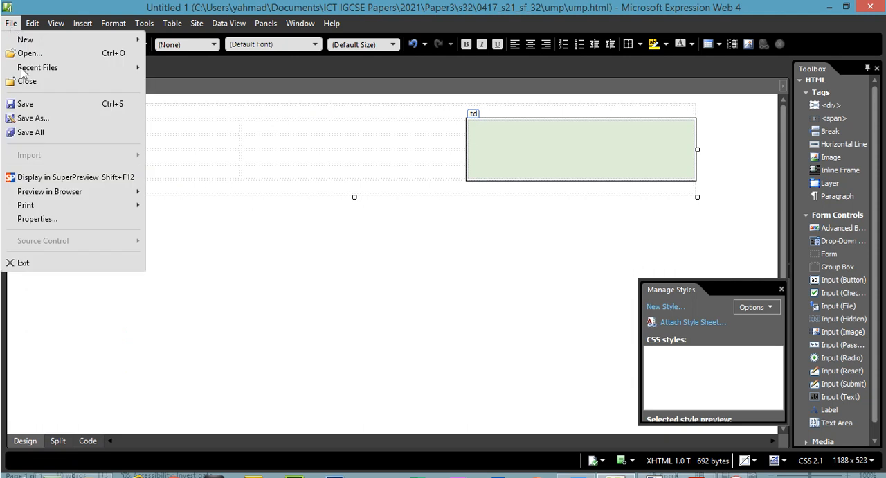
click(43, 111)
- Check cell A's height in the exam paper's diagram and highlight its percent sign
click(697, 475)
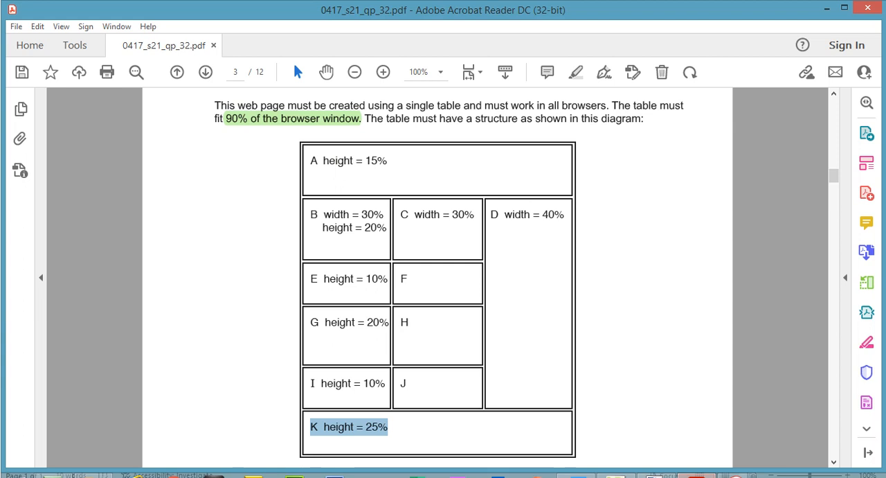
drag(376, 153, 389, 162)
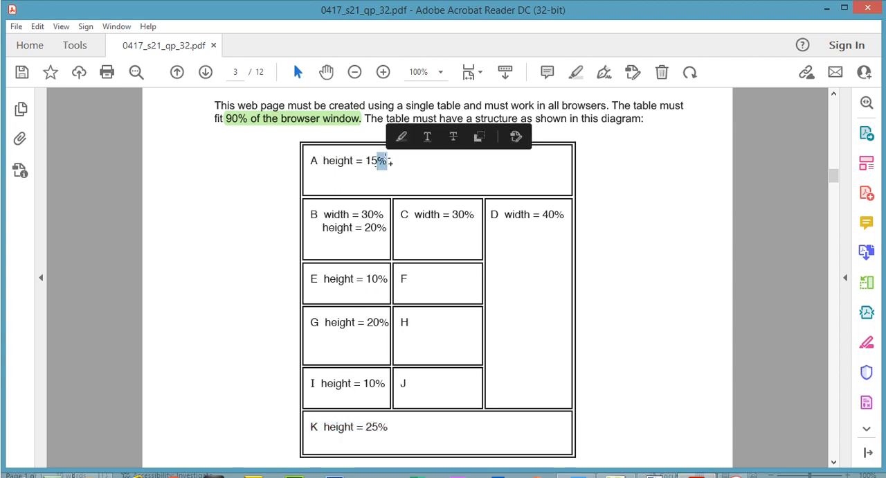
click(401, 136)
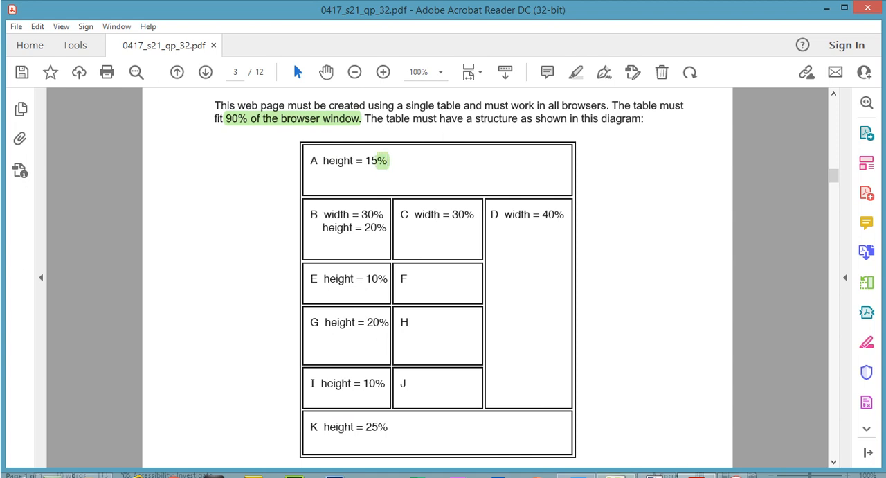
- Set the height of the table's merged first-row cell to 15 percent and check the height style in the code
key(alt+Tab)
click(351, 113)
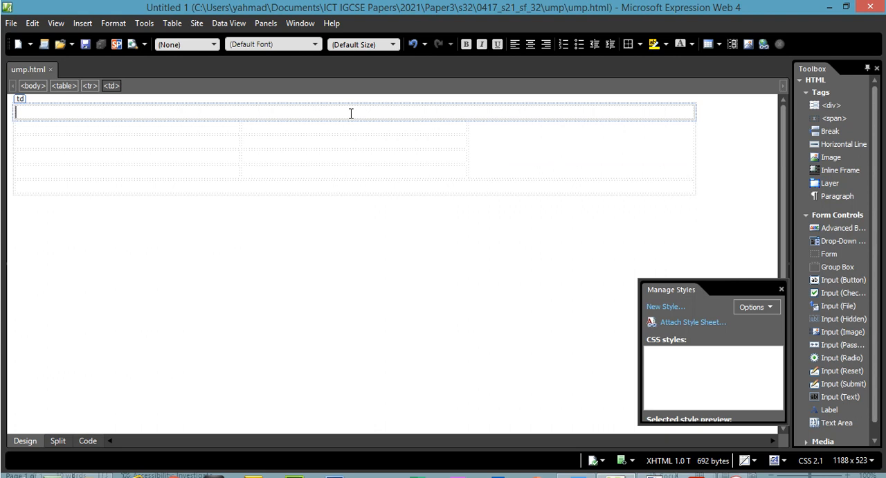
right_click(351, 114)
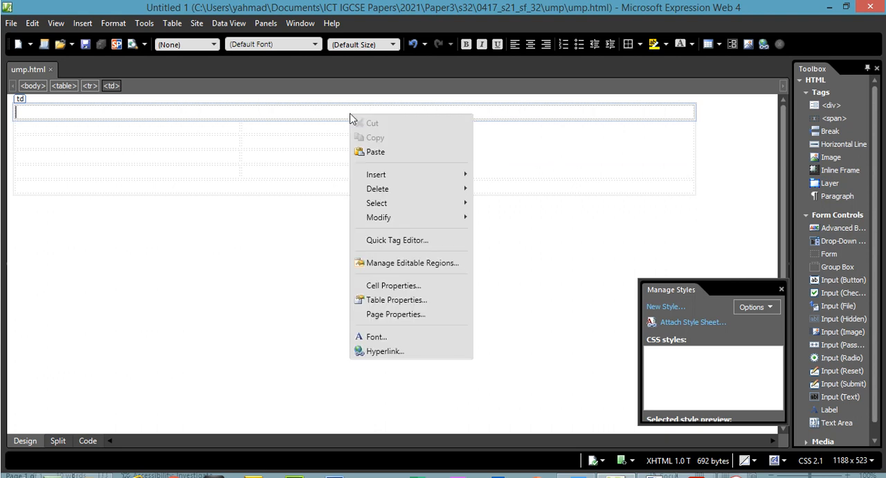
click(424, 288)
key(alt+Tab)
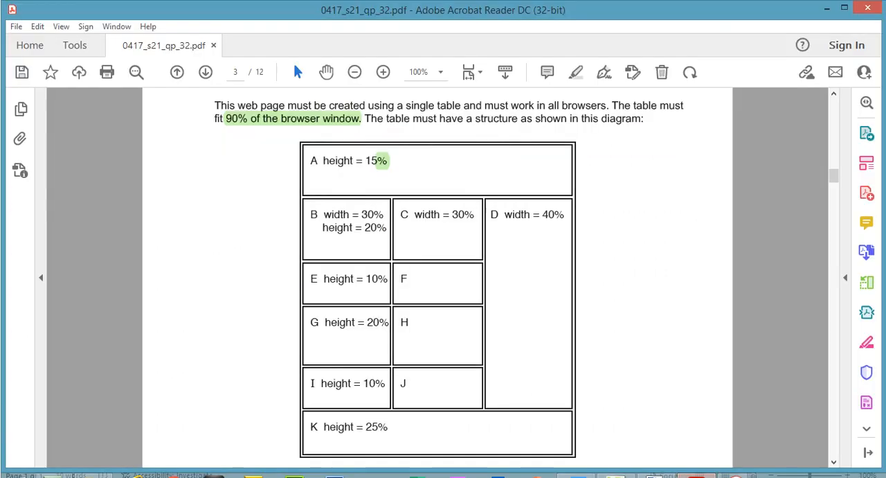
key(alt+Tab)
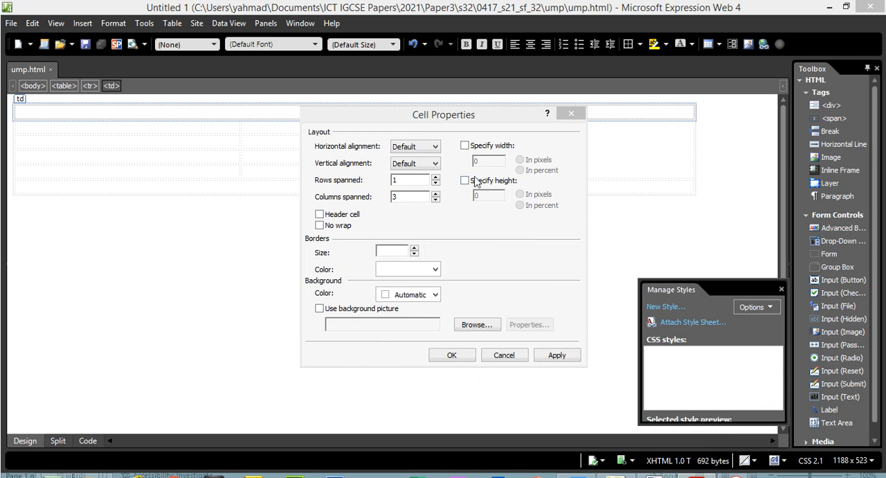
click(475, 181)
click(519, 205)
drag(499, 196, 446, 196)
text(1)
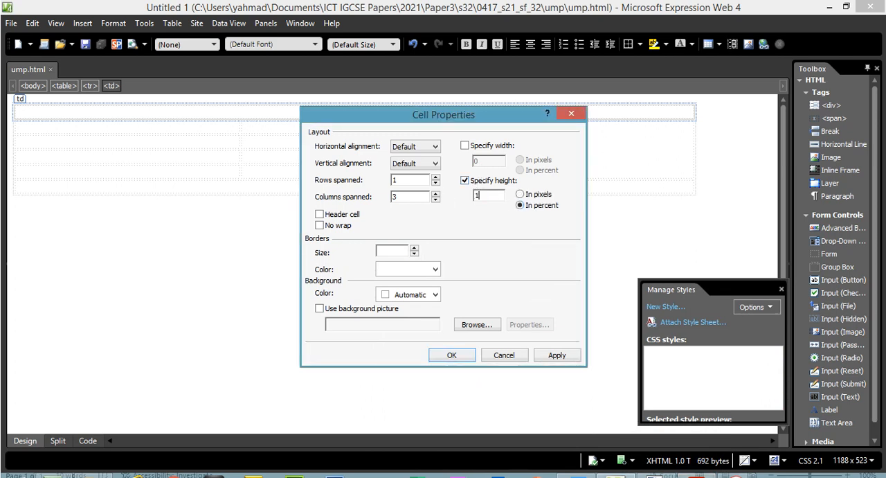
click(552, 356)
click(452, 355)
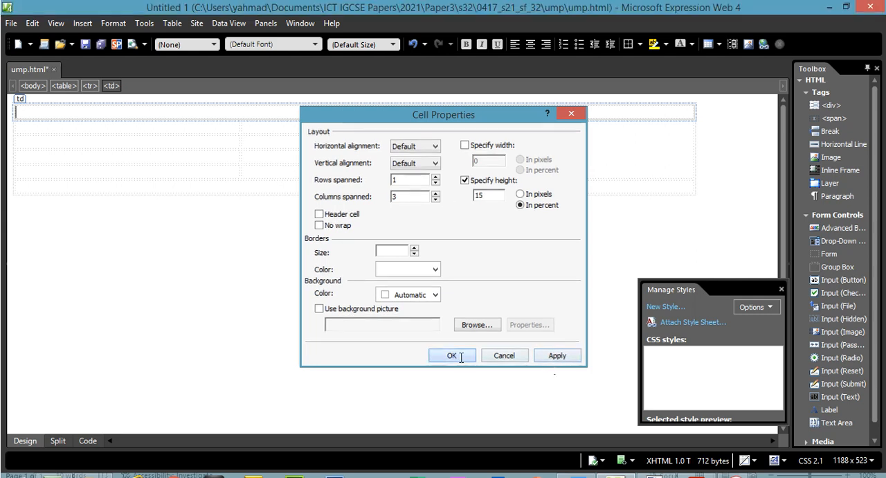
click(88, 441)
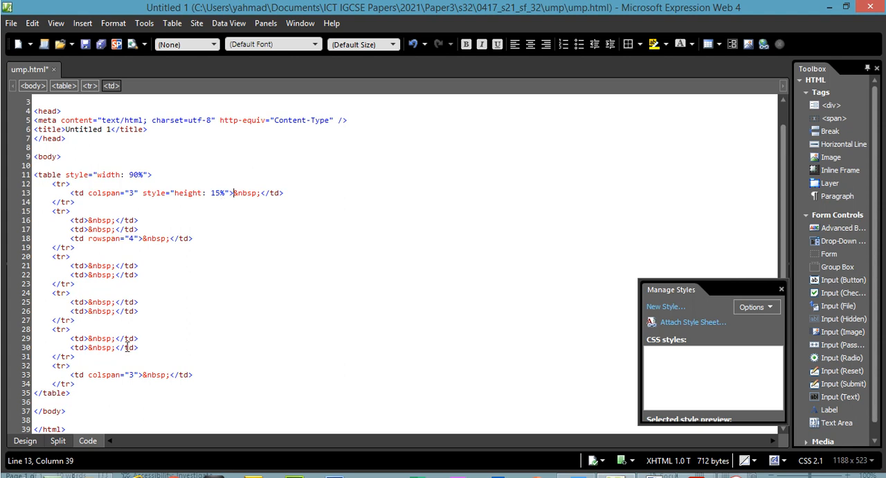
click(25, 440)
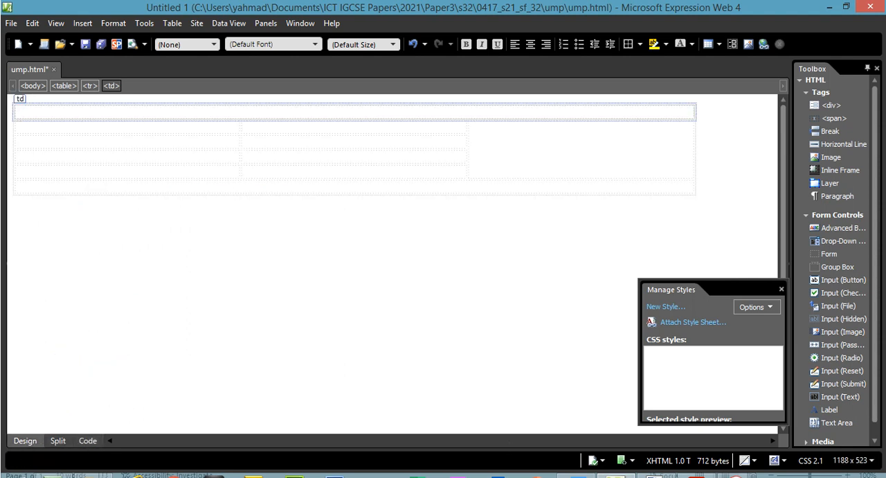
- Check the sizes of cells B and C in the exam paper's diagram and return to the web page editor
click(696, 475)
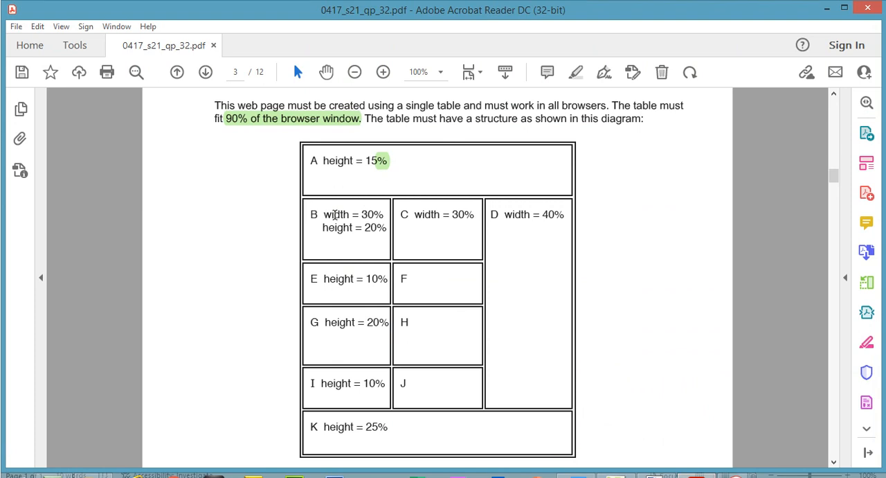
drag(324, 215, 410, 220)
click(389, 224)
click(735, 475)
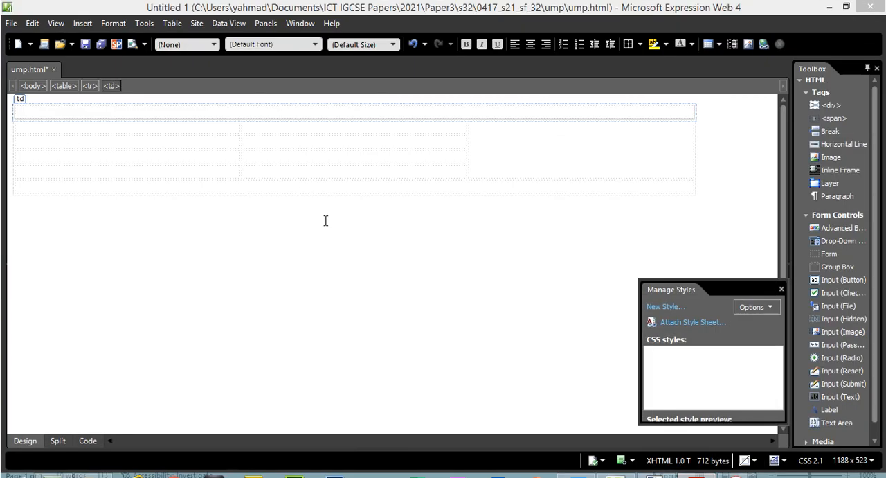
- Select the two unmerged second-row cells and enable a specified width and height in percent in their cell properties
drag(228, 126, 249, 126)
right_click(250, 130)
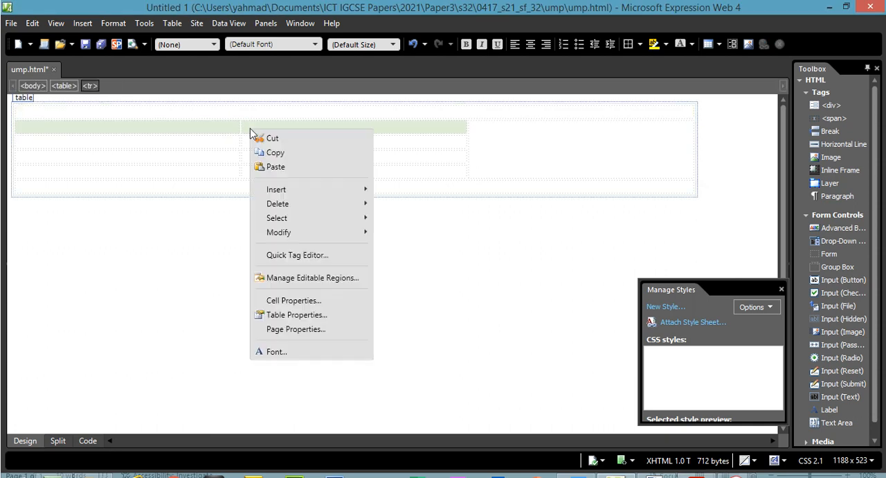
click(316, 300)
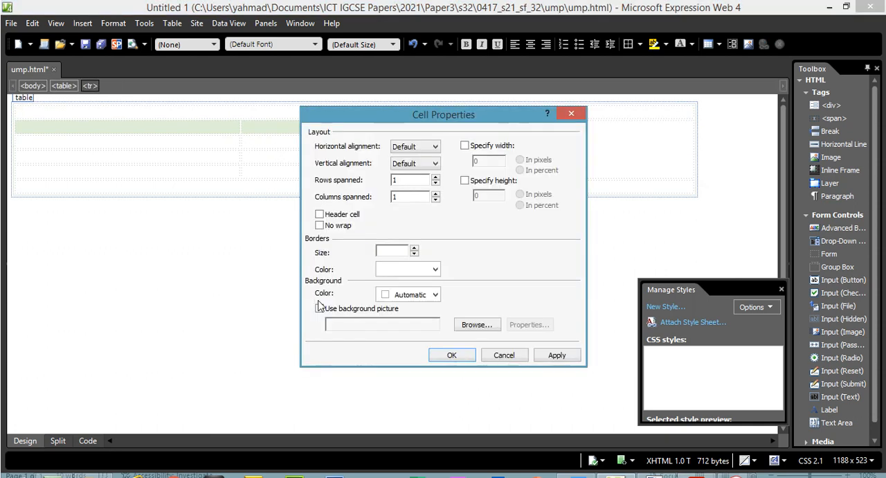
click(471, 147)
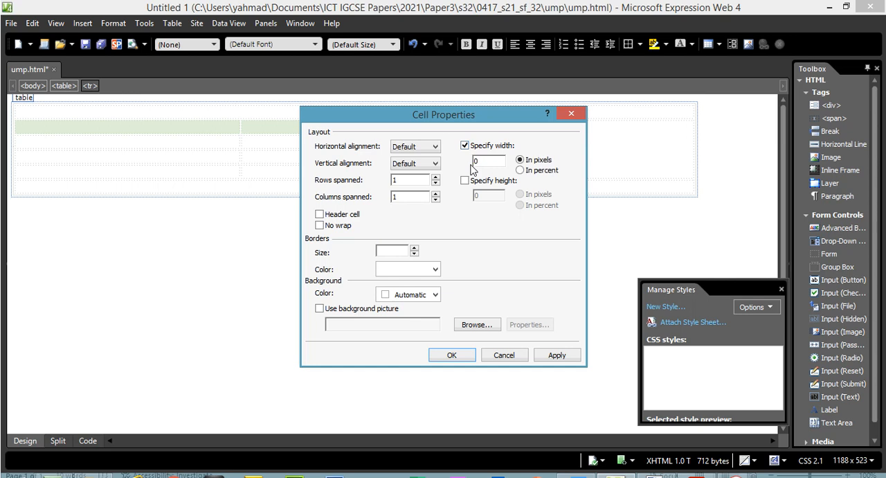
click(465, 180)
click(524, 170)
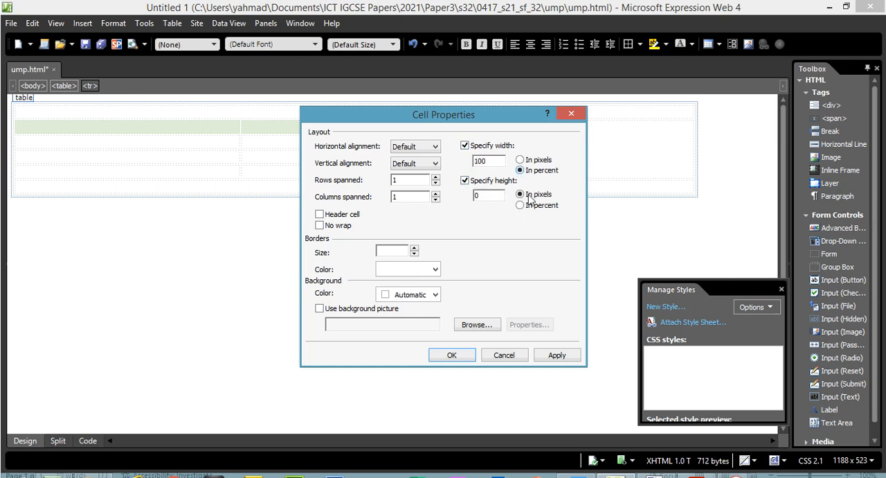
click(530, 208)
- Set the two second-row cells' width to 30 percent and height to 20 percent, matching cells B and C in the exam paper
click(693, 475)
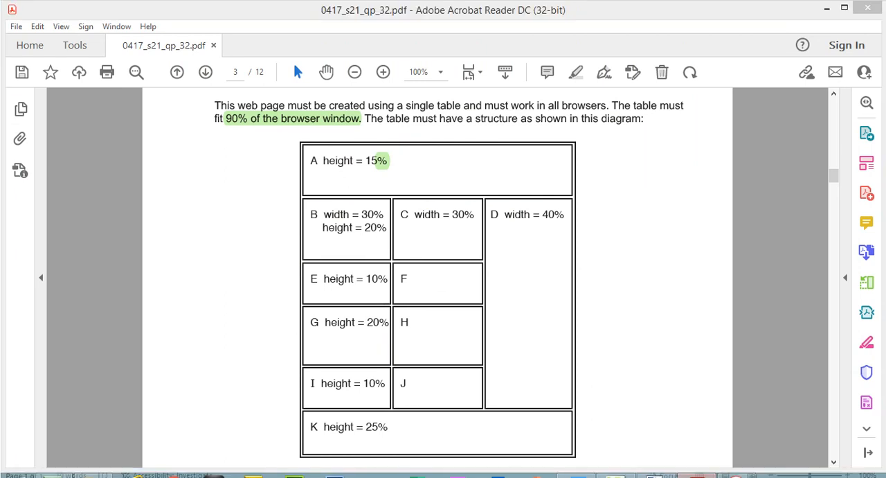
click(695, 476)
click(503, 162)
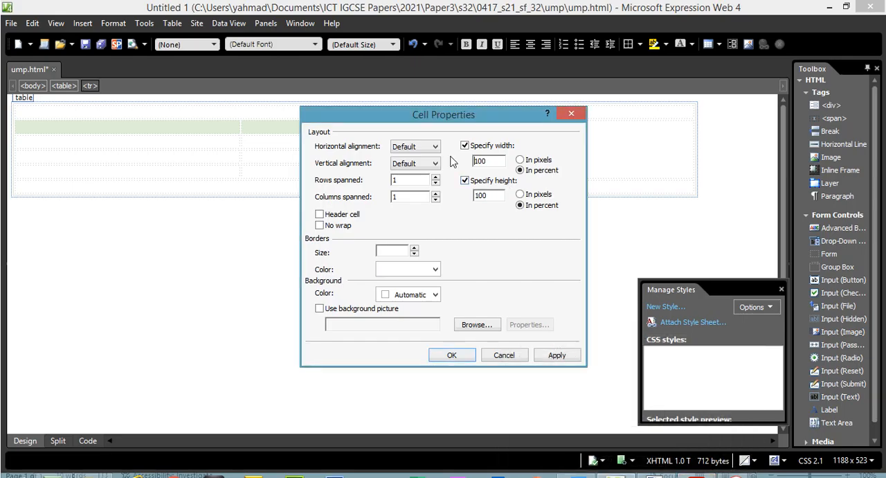
drag(495, 162, 474, 161)
text(30)
click(695, 475)
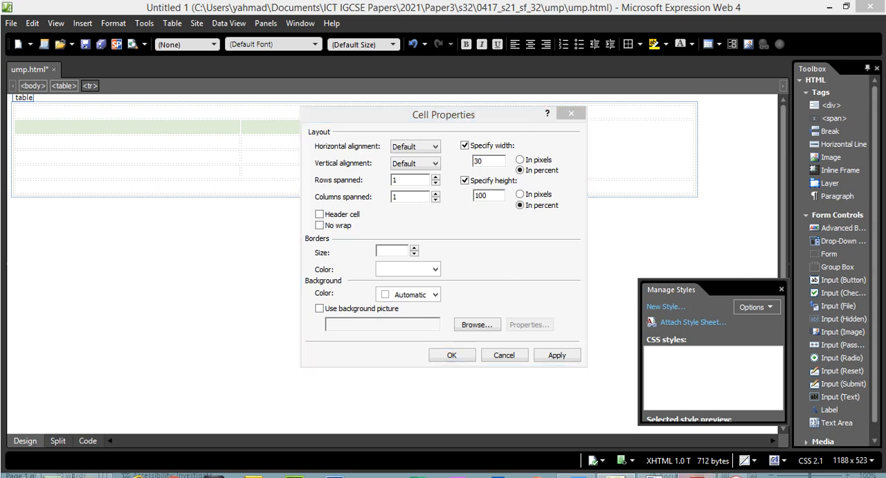
click(696, 475)
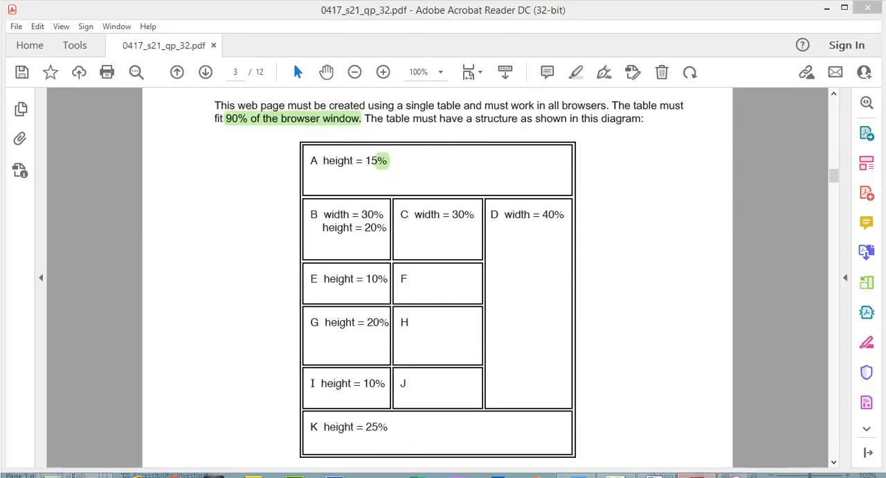
click(487, 194)
drag(491, 195, 462, 202)
text(20)
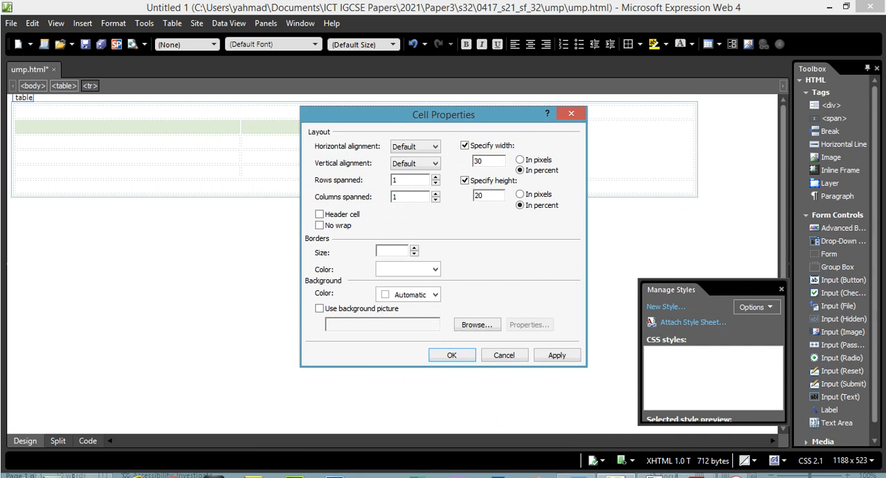
click(556, 356)
click(451, 355)
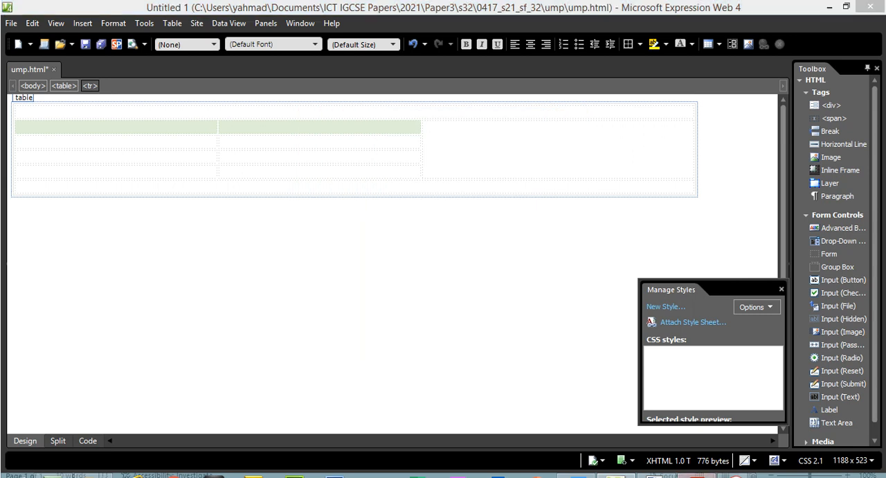
- Check cell D's width and the heights of the rows it spans in the exam paper's diagram, and return to the editor
click(695, 474)
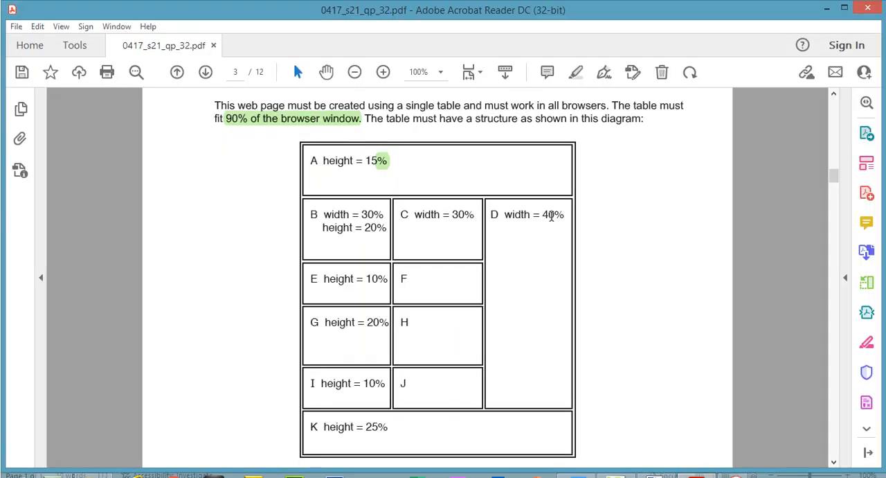
drag(543, 215, 555, 216)
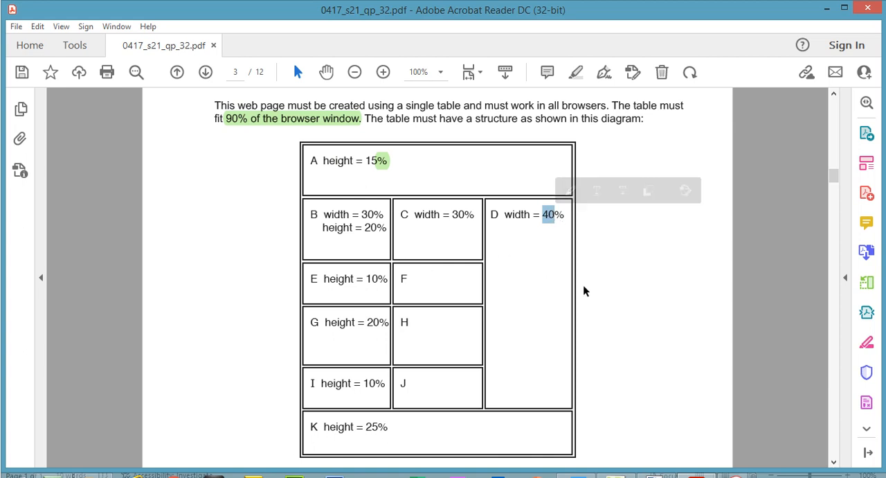
drag(369, 227, 371, 278)
drag(372, 321, 379, 321)
drag(368, 387, 378, 392)
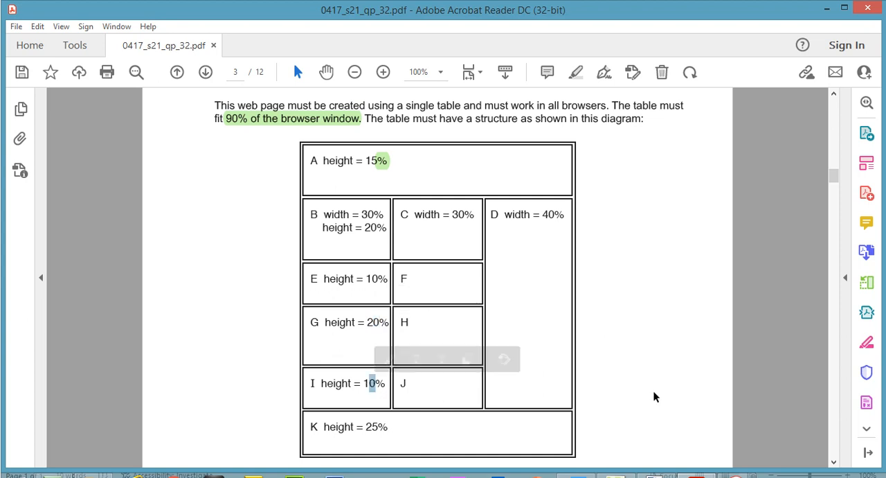
mouse_move(615, 475)
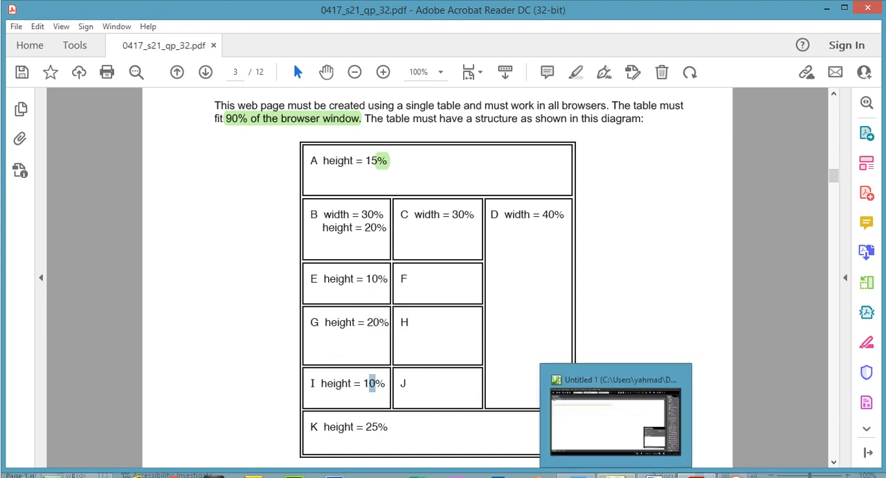
click(614, 427)
- Set the width of the table's merged third-column cell to 40 percent
click(489, 160)
right_click(489, 159)
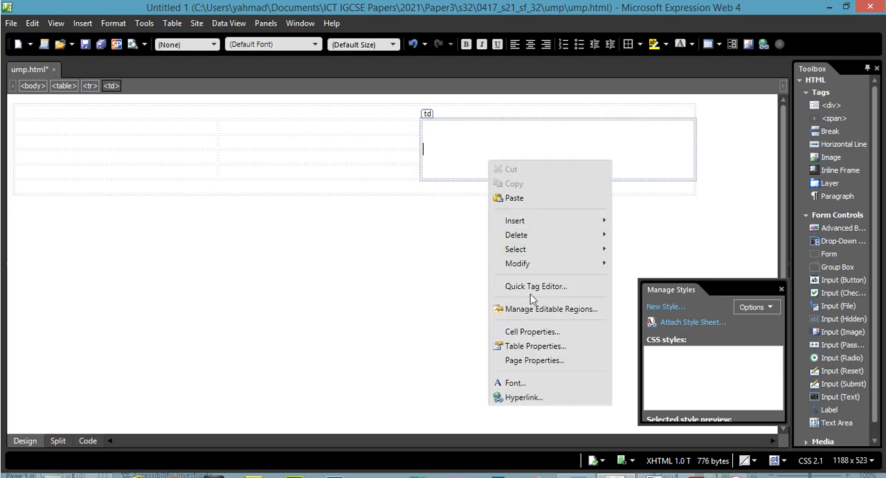
click(533, 332)
click(464, 146)
click(464, 180)
double_click(474, 161)
text(40)
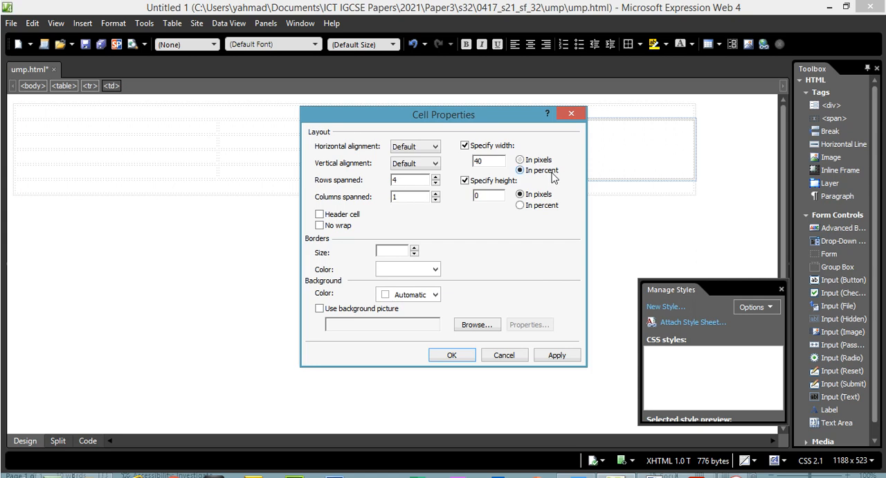
- Set the merged third-column cell's height to 60 percent, apply the cell properties and check the styles in the code
click(537, 205)
drag(502, 196, 448, 205)
text(6)
click(558, 356)
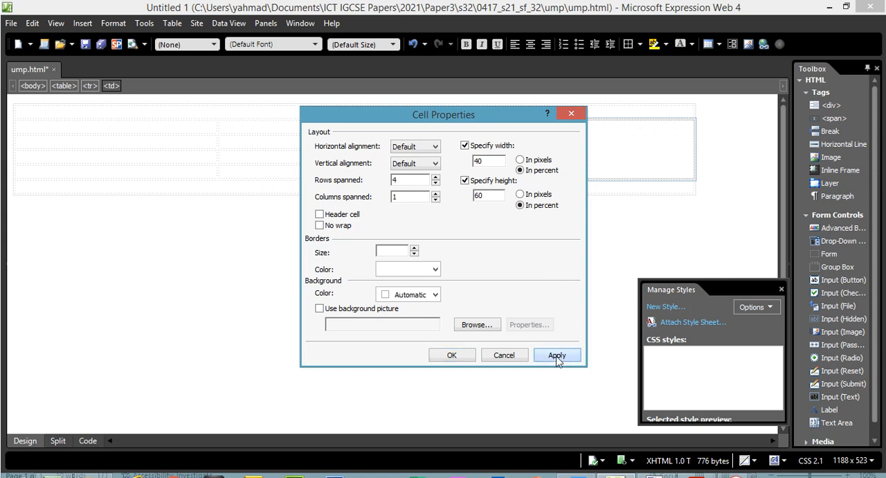
click(451, 356)
click(87, 441)
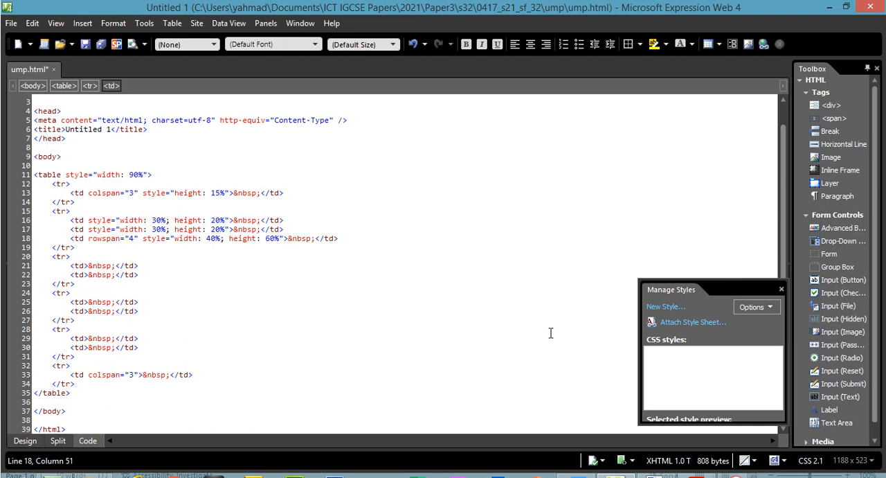
- Highlight cell B's width and height, cell C's width and cell D's width in the exam paper's diagram
click(696, 476)
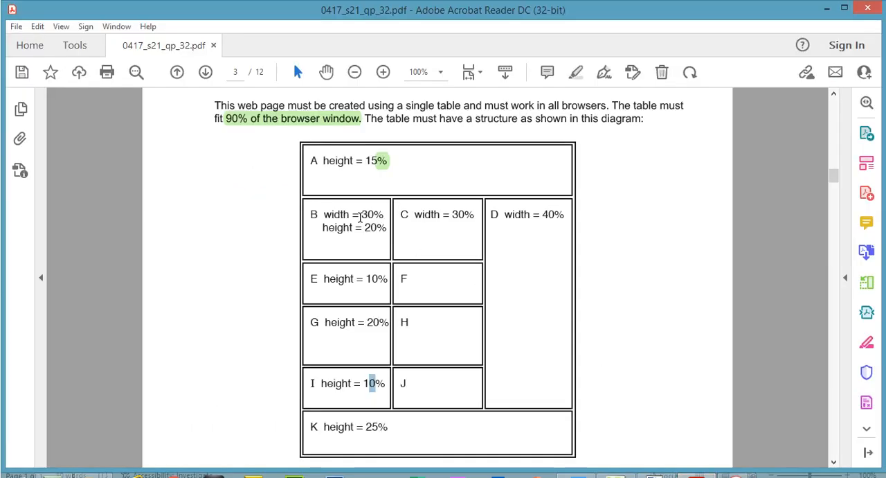
drag(359, 214, 374, 225)
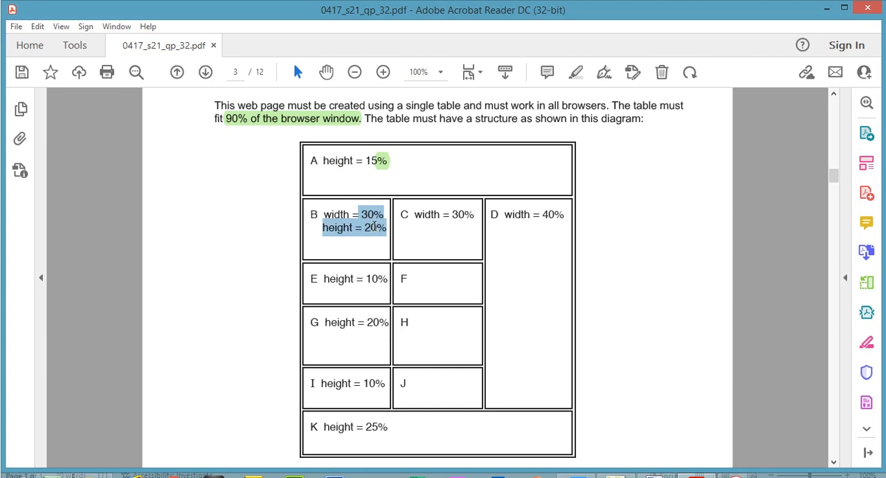
click(447, 190)
drag(450, 216, 475, 216)
click(580, 74)
drag(547, 216, 565, 216)
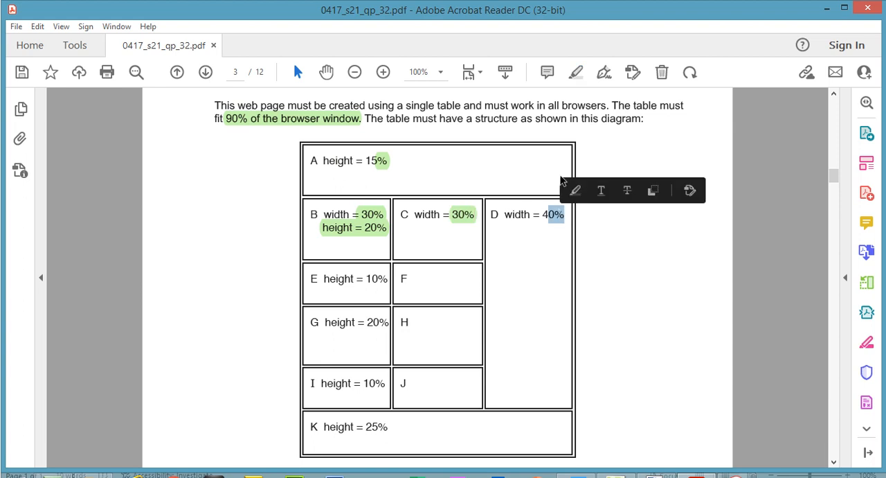
click(576, 72)
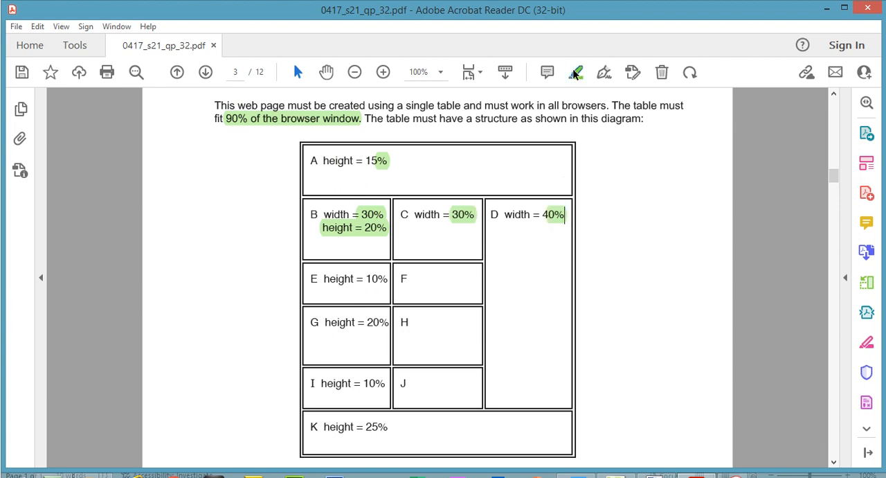
- Check the sizes given for cells E and F in the exam paper's diagram and return to the web page editor
click(375, 219)
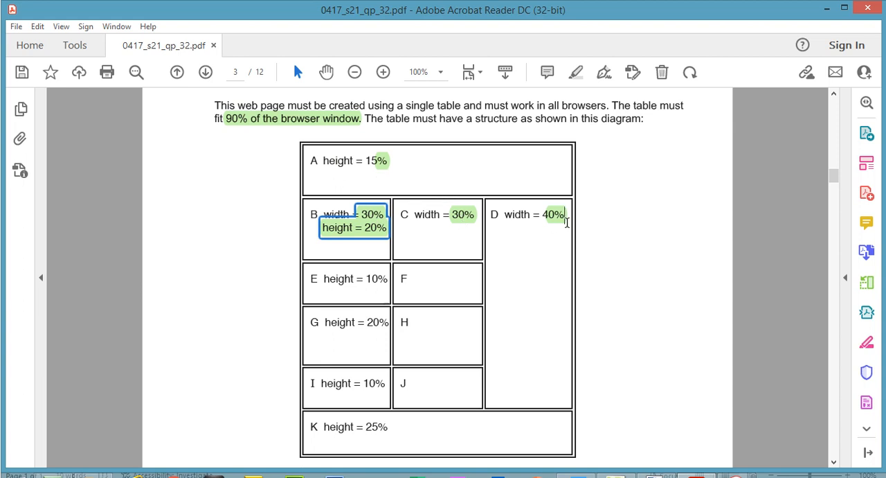
click(336, 284)
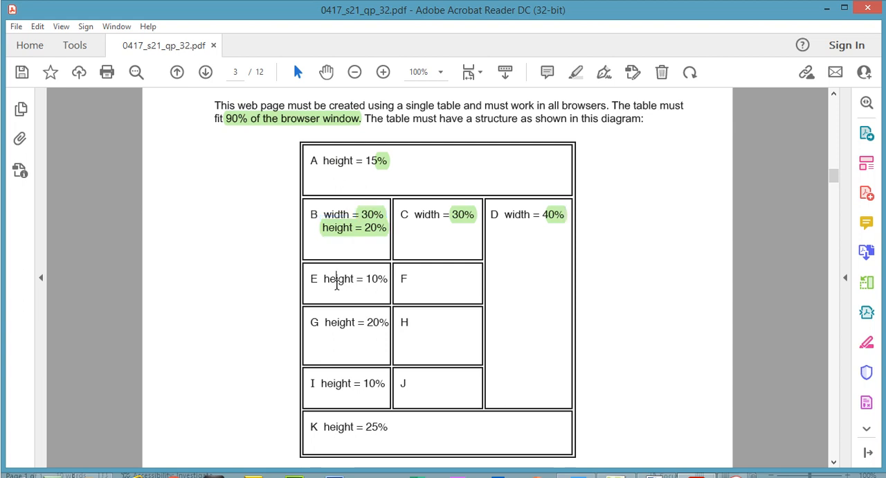
drag(329, 281, 409, 274)
click(408, 284)
click(616, 476)
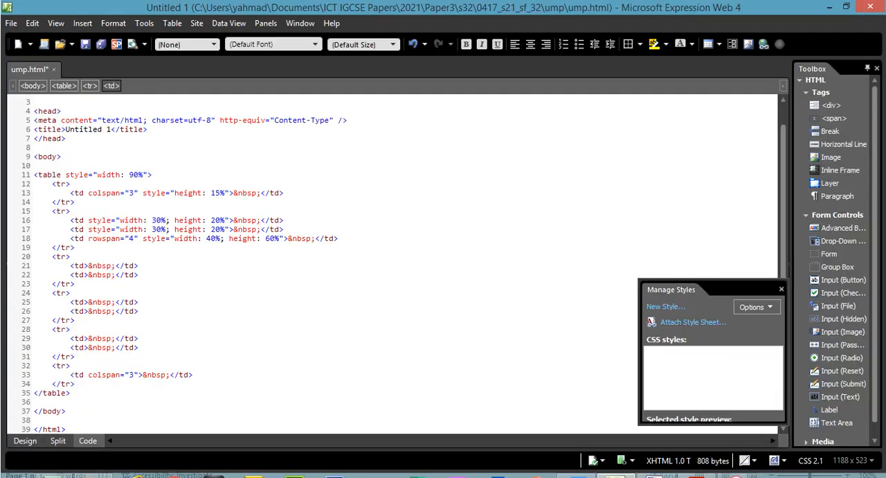
- In the design view, select the two third-row cells and set their height to 10 percent, with a specified width enabled
click(25, 440)
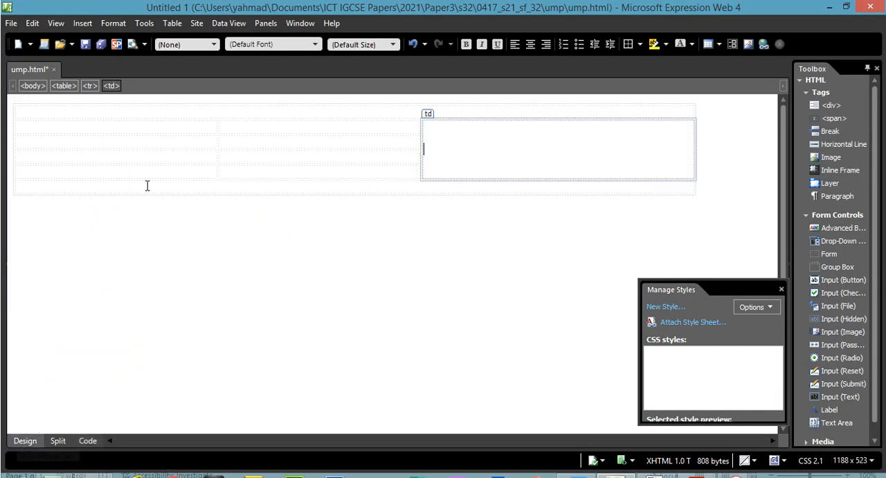
drag(184, 144, 247, 143)
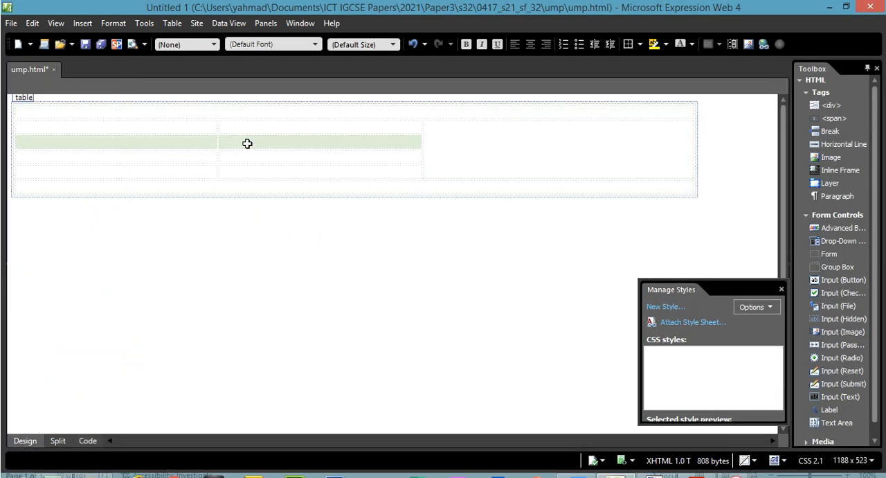
click(691, 475)
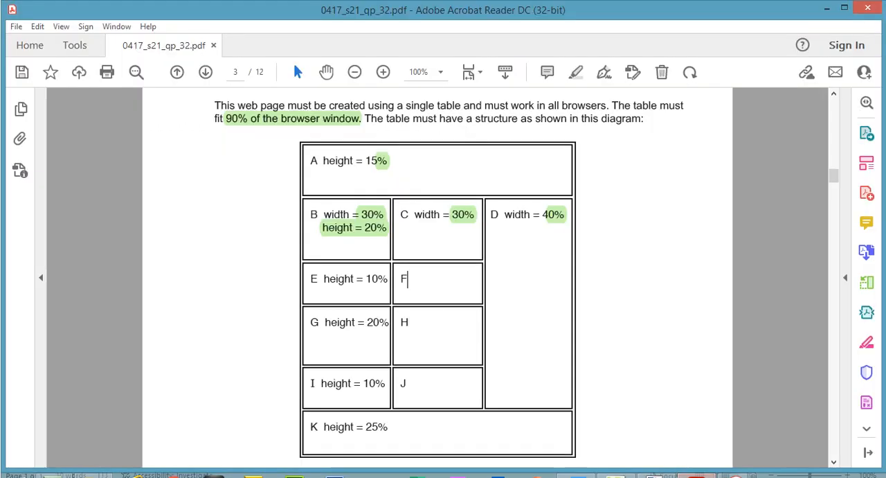
key(alt+Tab)
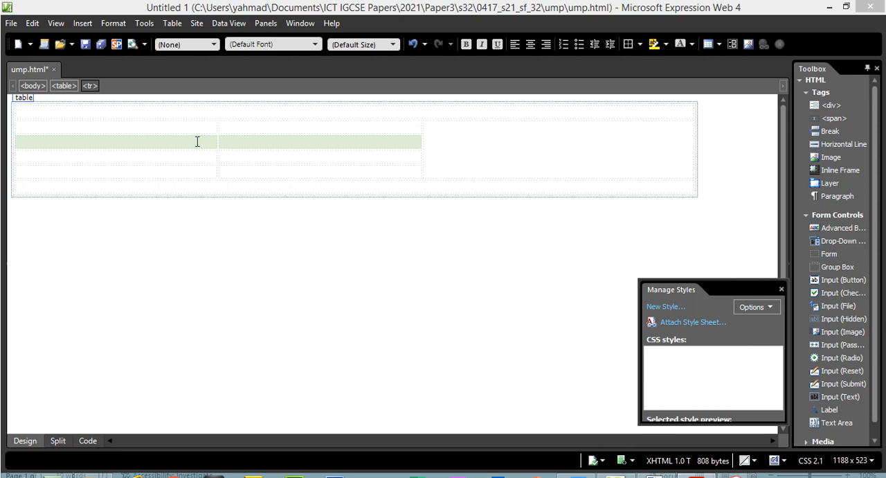
right_click(197, 141)
click(240, 316)
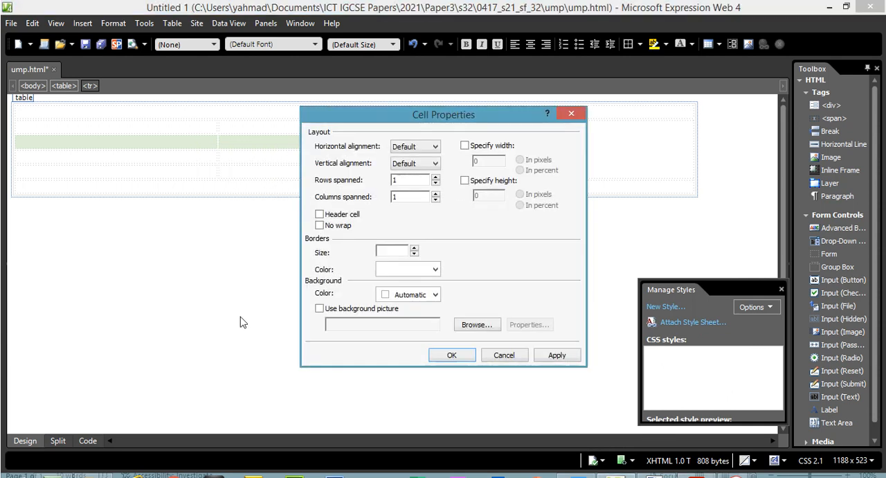
click(492, 147)
click(473, 183)
click(520, 205)
drag(497, 197, 462, 196)
text(1)
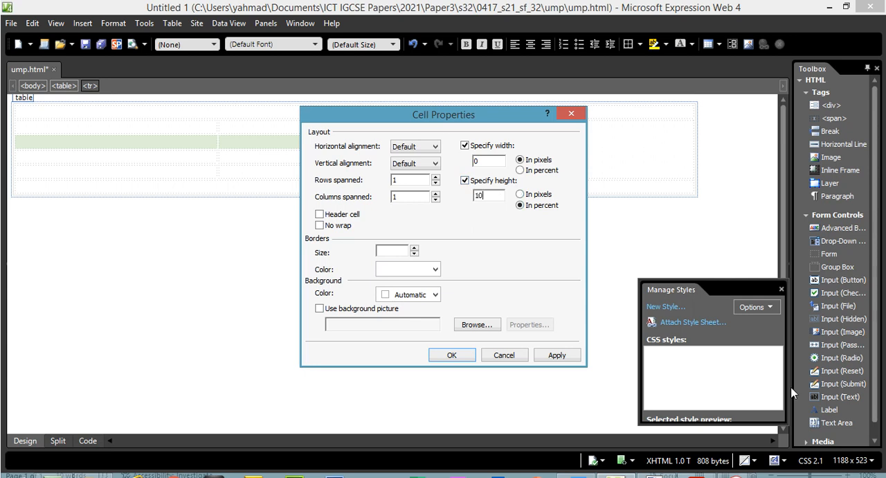
- Check the column widths in the exam paper, then set the two third-row cells' width to 30 percent and confirm
click(698, 476)
click(623, 409)
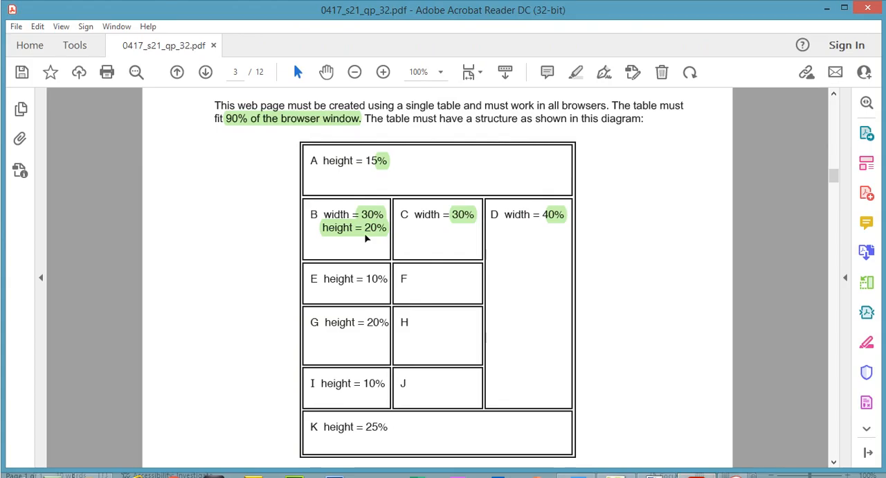
key(alt+Tab)
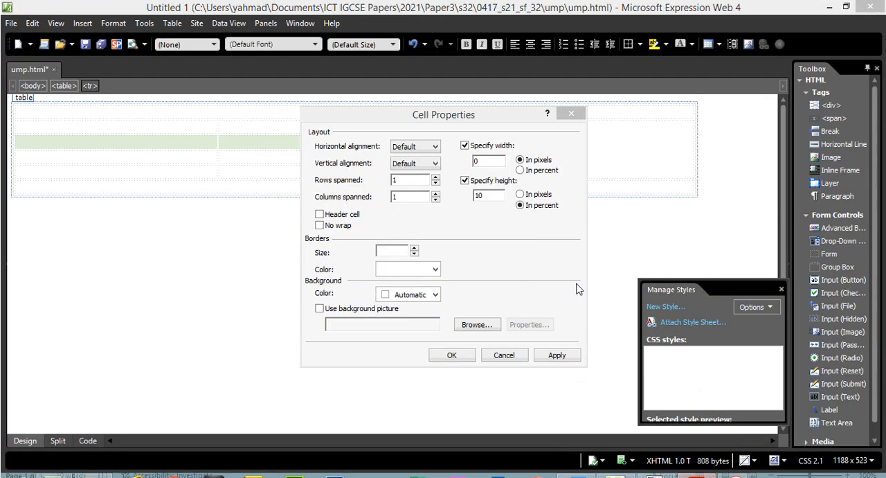
click(520, 171)
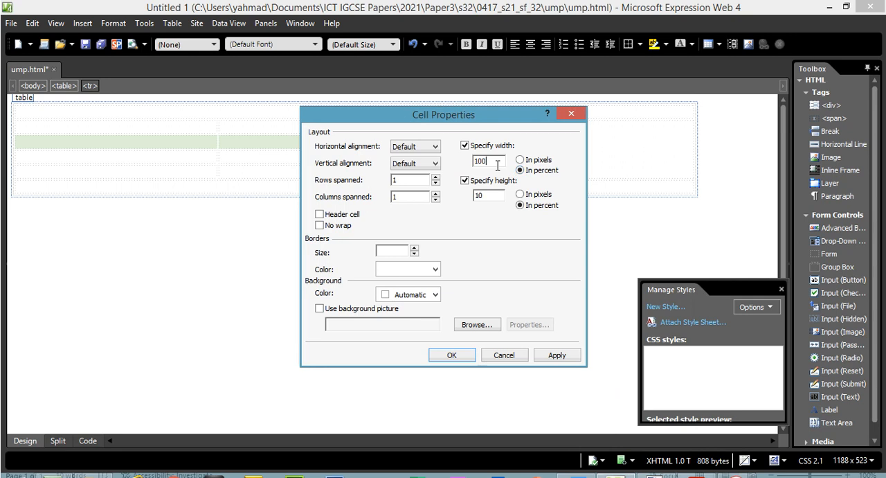
drag(497, 163, 450, 171)
text(30)
click(451, 355)
- Highlight cell E's height value and the letter F in the exam paper's diagram
key(alt+Tab)
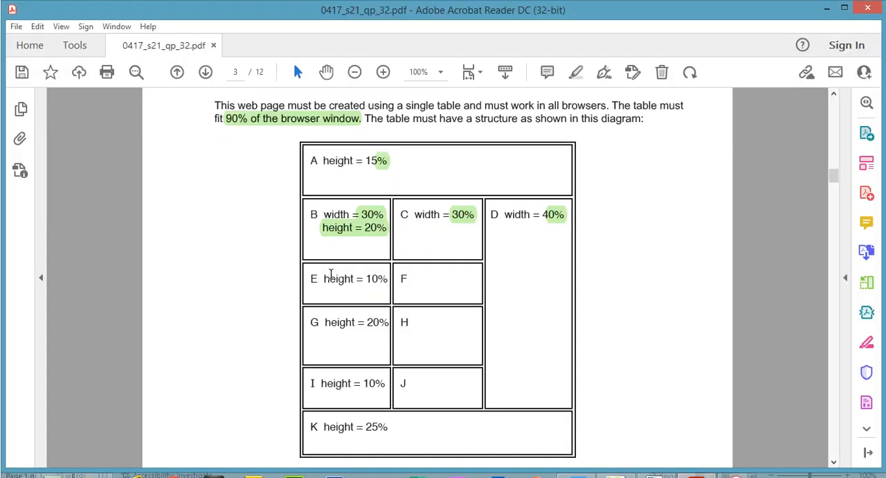
drag(323, 277, 423, 279)
click(423, 279)
drag(323, 277, 408, 278)
click(387, 280)
click(399, 255)
click(425, 254)
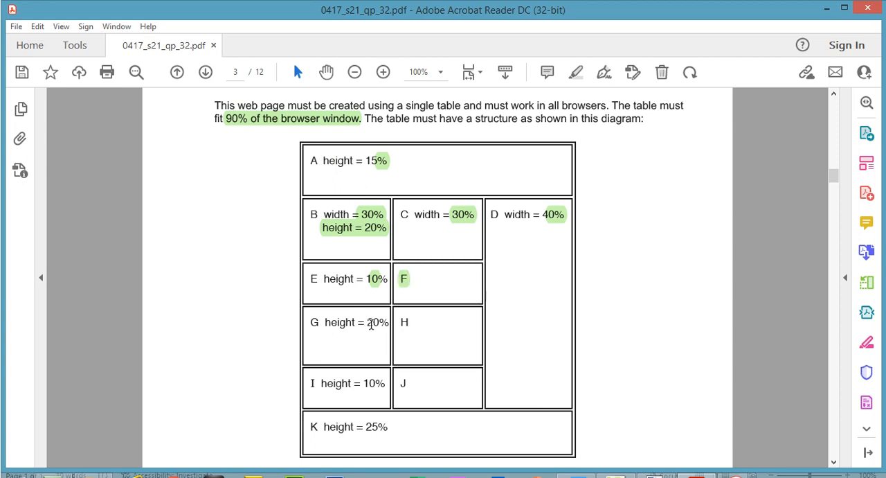
- Check the height given for cells G and H in the exam paper's diagram
drag(370, 323, 377, 322)
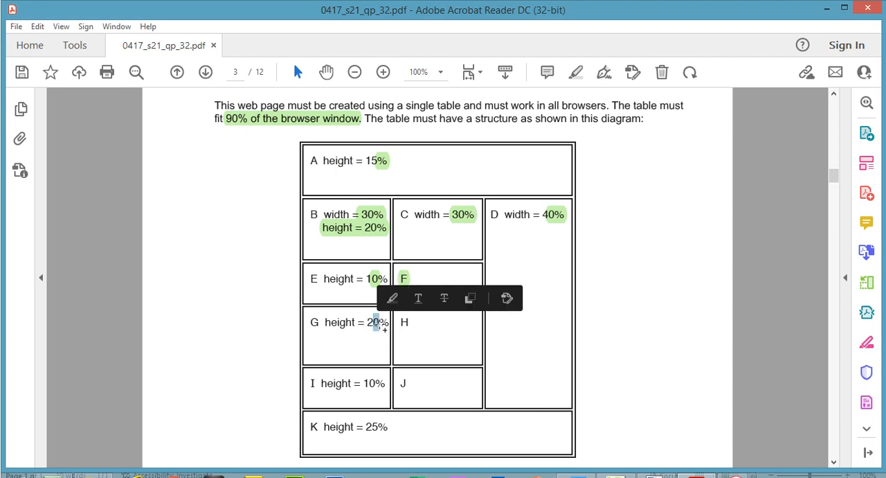
click(398, 324)
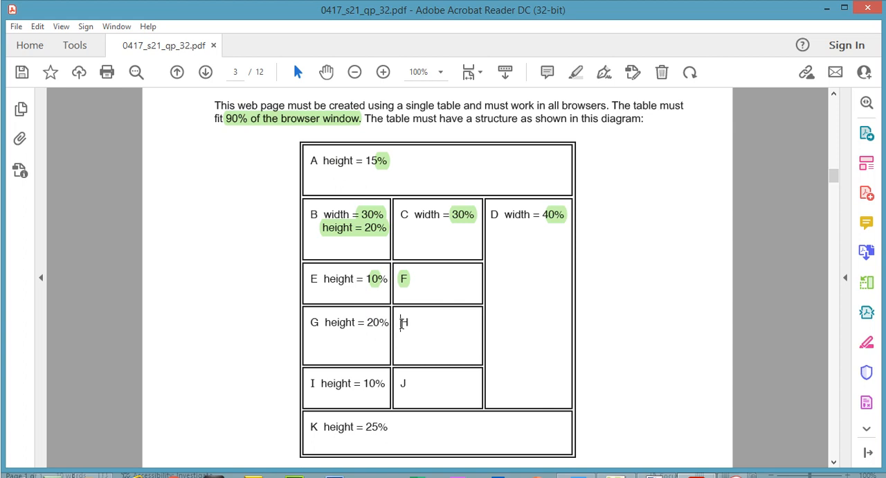